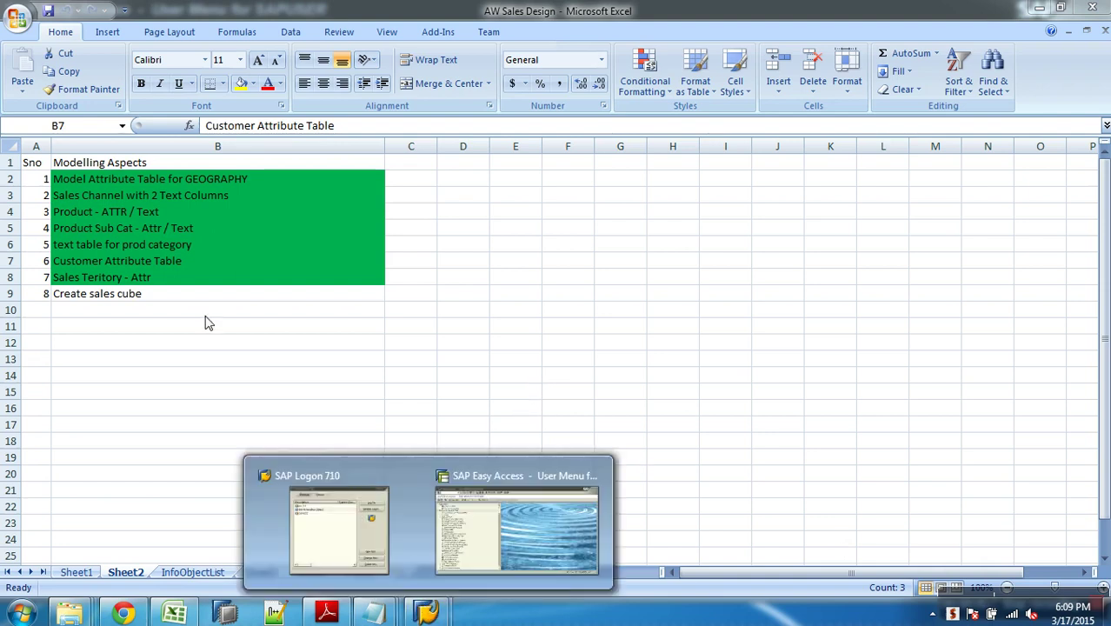
Filter the InfoObjectList sheet's Desc column to show only CustomerKey.
{"action": "left_click", "coordinate": [120, 248]}
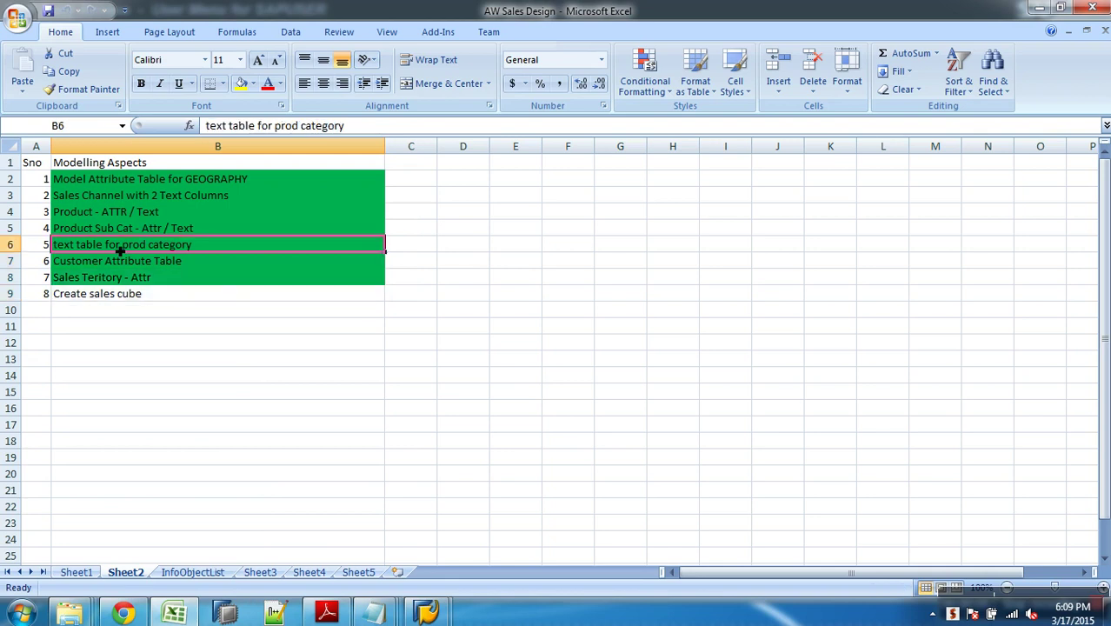
{"action": "left_click", "coordinate": [121, 268]}
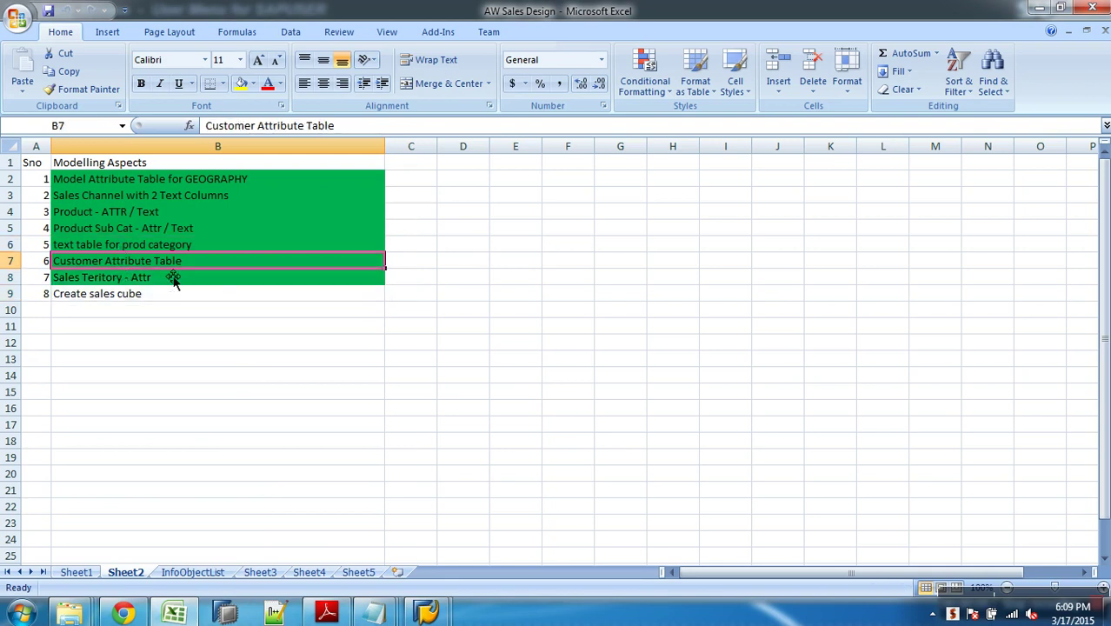
{"action": "left_click", "coordinate": [193, 572]}
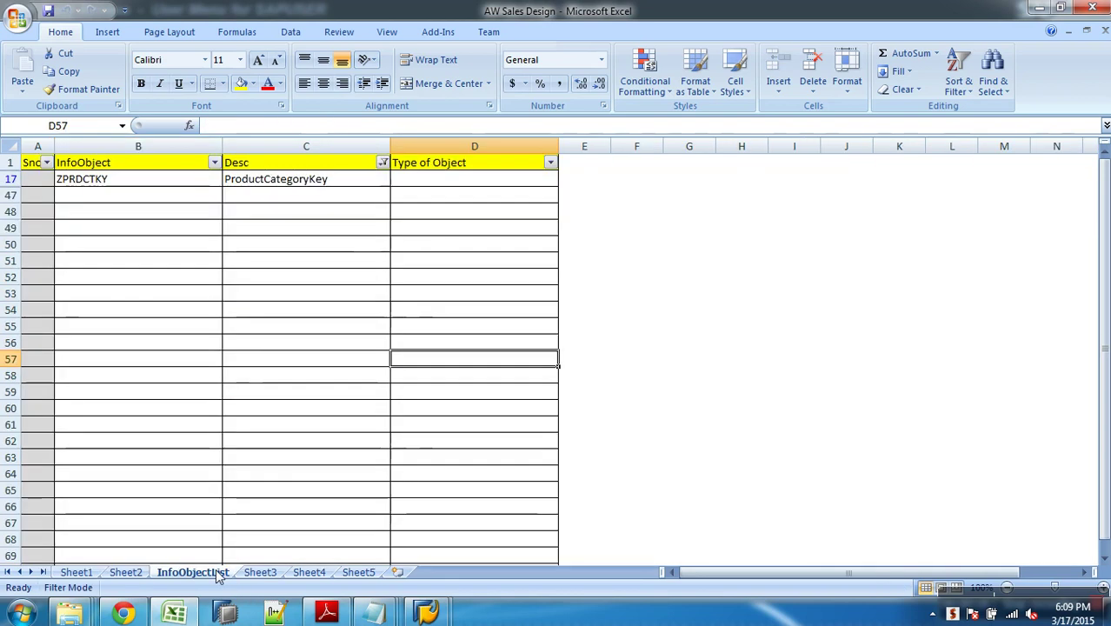
{"action": "left_click", "coordinate": [383, 162]}
{"action": "left_click", "coordinate": [277, 294]}
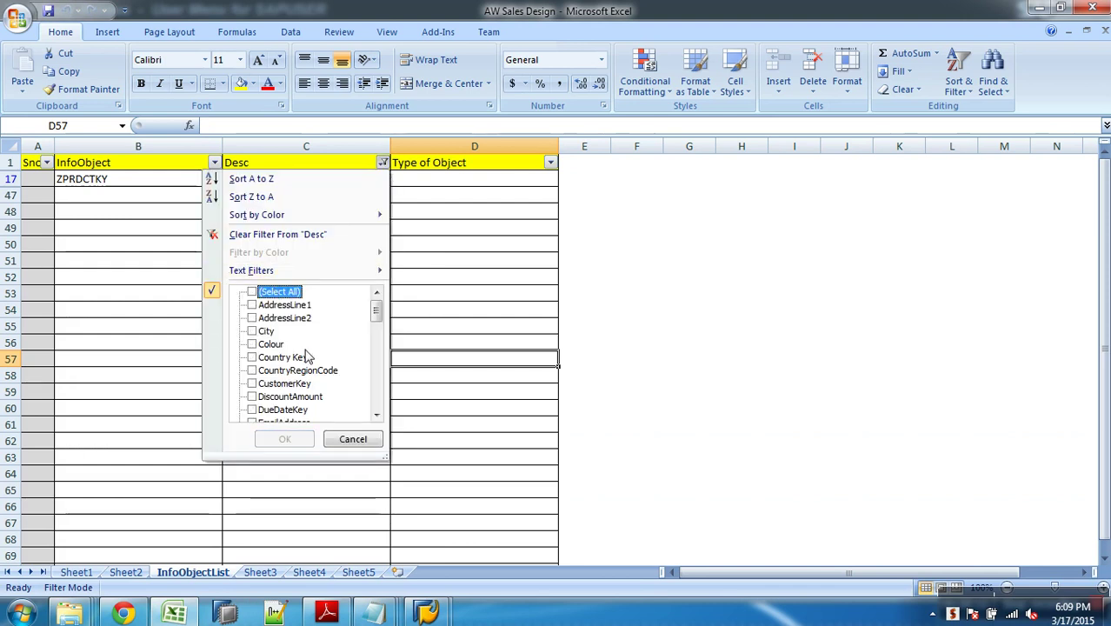
{"action": "left_click", "coordinate": [252, 383]}
{"action": "left_click", "coordinate": [284, 440]}
Copy the technical name ZCUSTKEY from B7 and bring up the SAP workbench.
{"action": "left_click", "coordinate": [160, 181]}
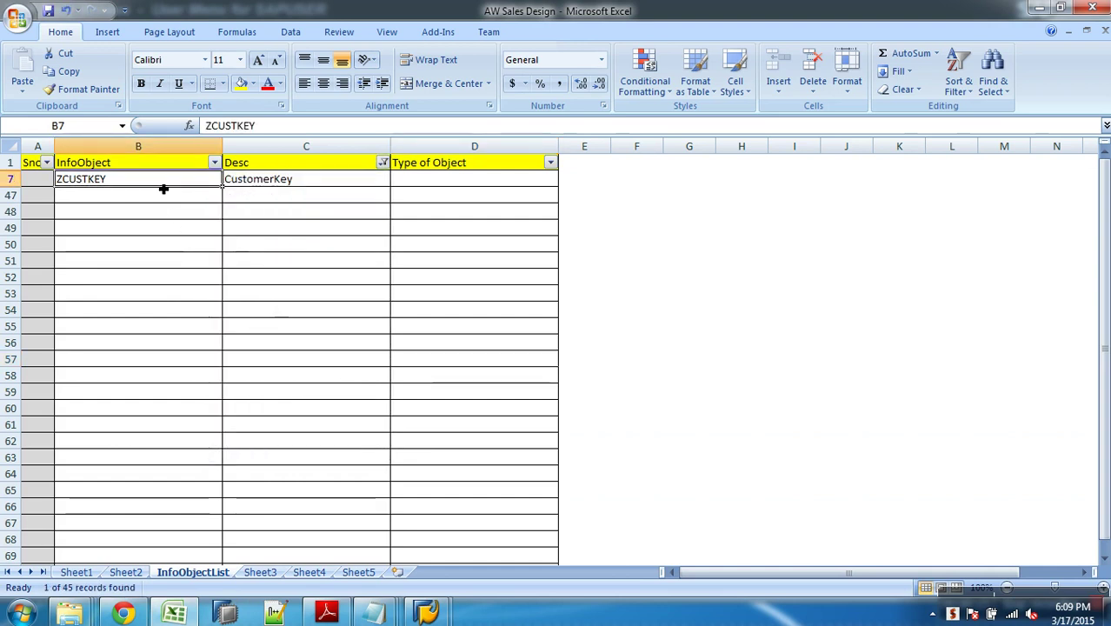
{"action": "key", "text": "ctrl+c"}
{"action": "mouse_move", "coordinate": [426, 613]}
{"action": "left_click", "coordinate": [487, 522]}
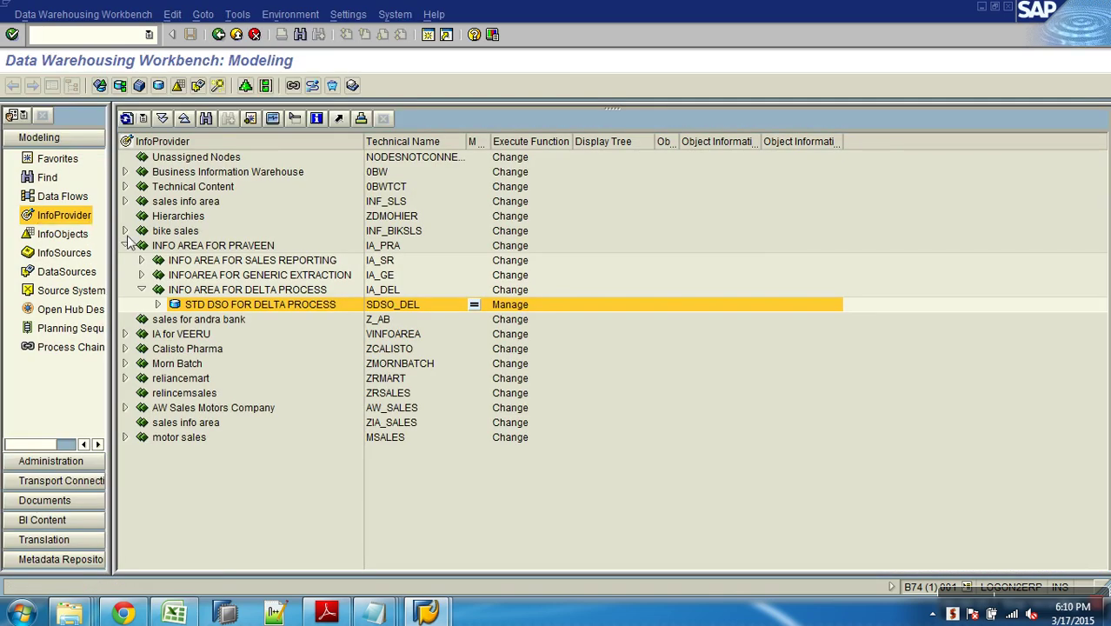
Insert ZCUSTKEY as an InfoProvider under Master Data Objects in AW Sales Motors Company.
{"action": "left_click", "coordinate": [126, 245]}
{"action": "left_click", "coordinate": [124, 349]}
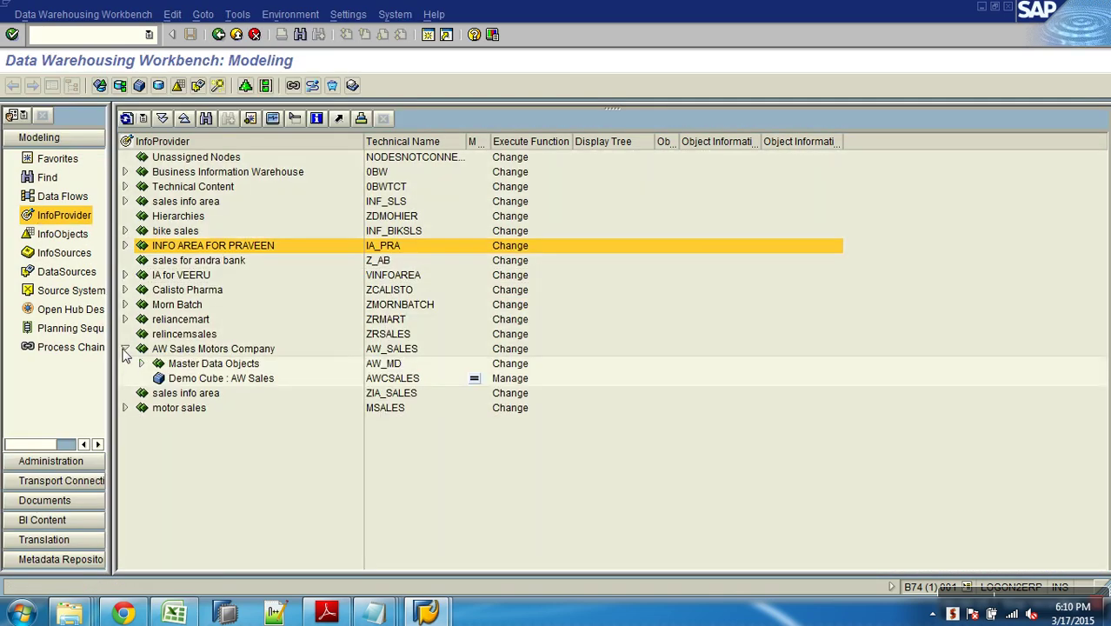
{"action": "left_click", "coordinate": [142, 363]}
{"action": "right_click", "coordinate": [205, 365]}
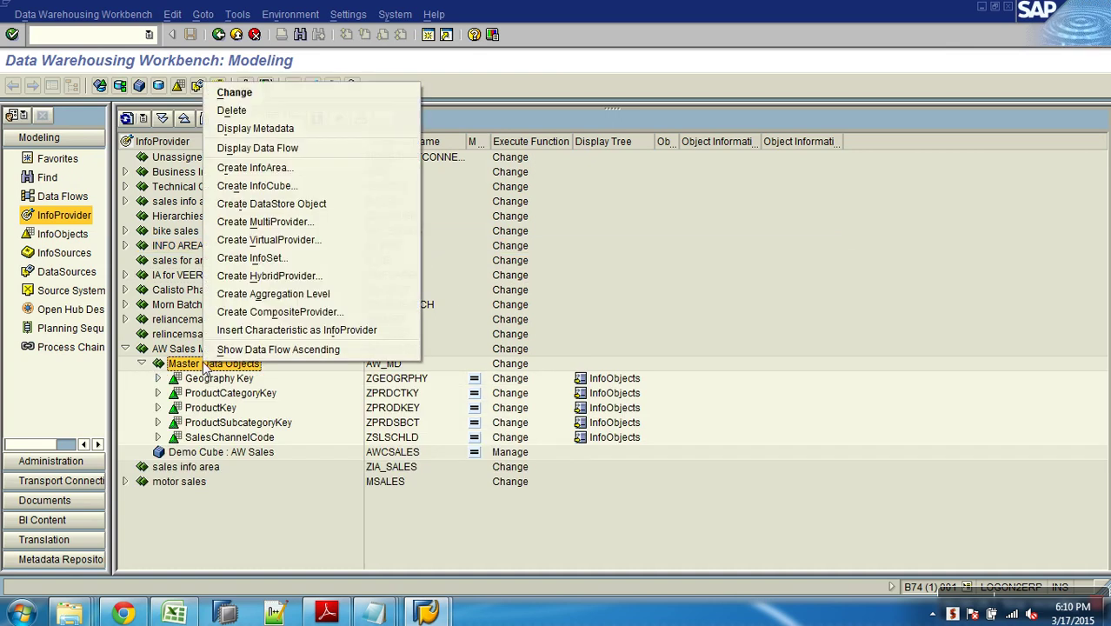
{"action": "left_click", "coordinate": [266, 330]}
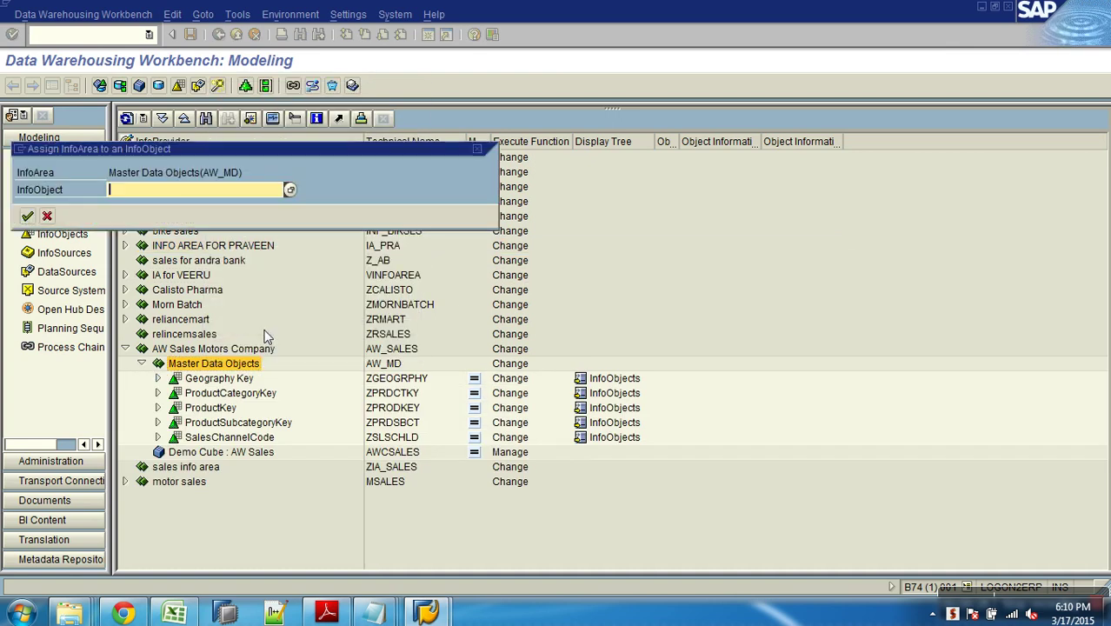
{"action": "type", "text": "ZCUSTKEY"}
{"action": "key", "text": "Return"}
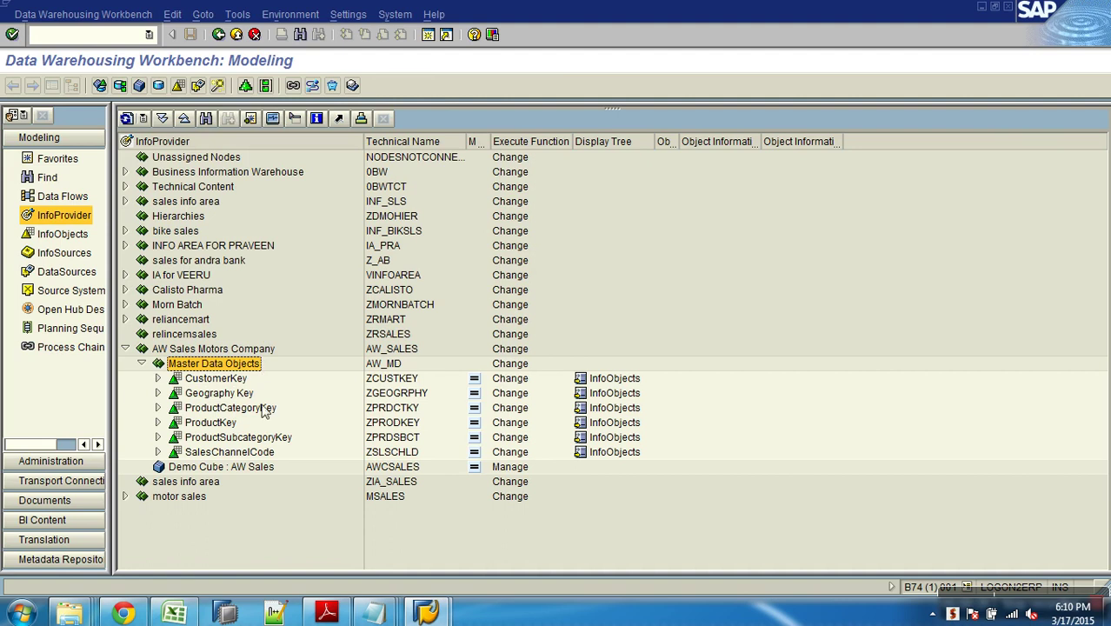
Review the CustomerKey characteristic's attribute list, then return to Excel.
{"action": "double_click", "coordinate": [224, 380]}
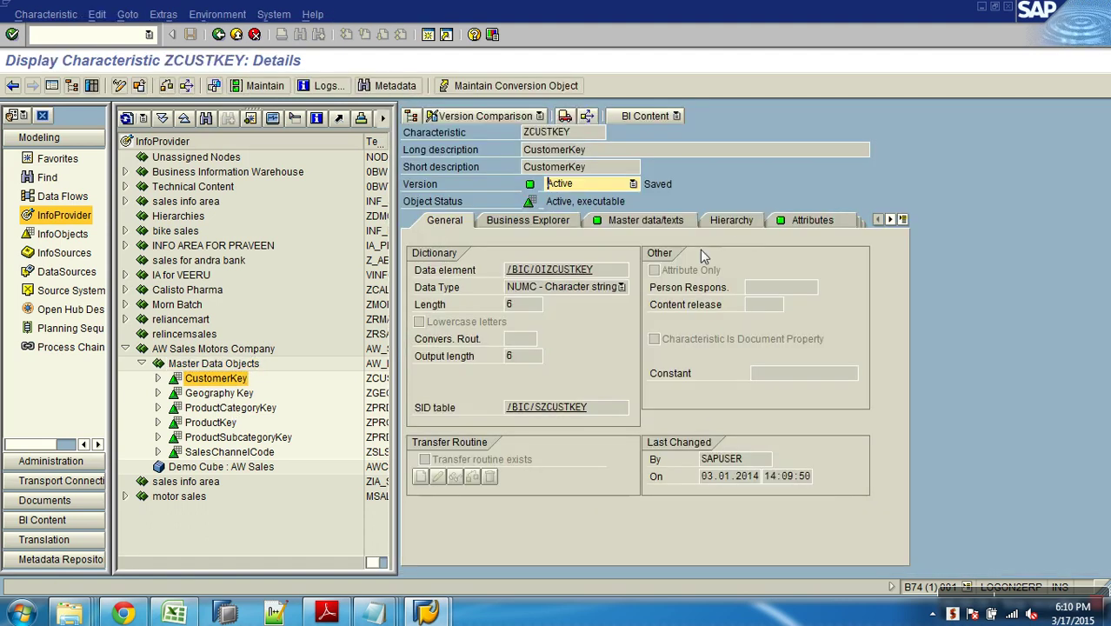
{"action": "left_click", "coordinate": [796, 223]}
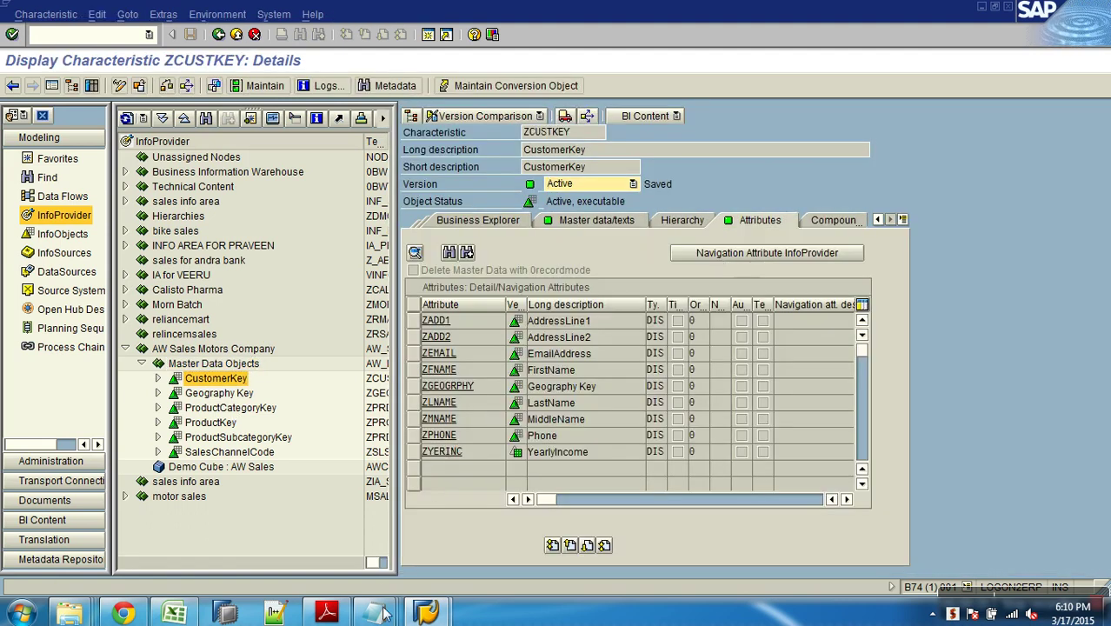
{"action": "left_click", "coordinate": [189, 614]}
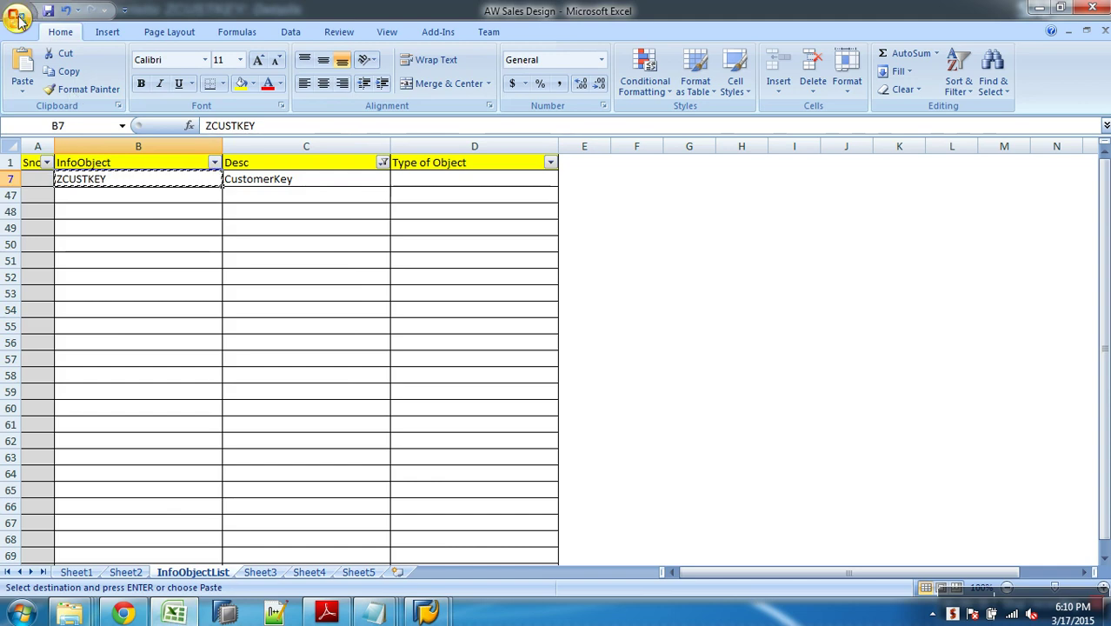
Open Customer_details from Desktop\AW_sales with the file type set to All Files.
{"action": "left_click", "coordinate": [17, 19]}
{"action": "left_click", "coordinate": [48, 90]}
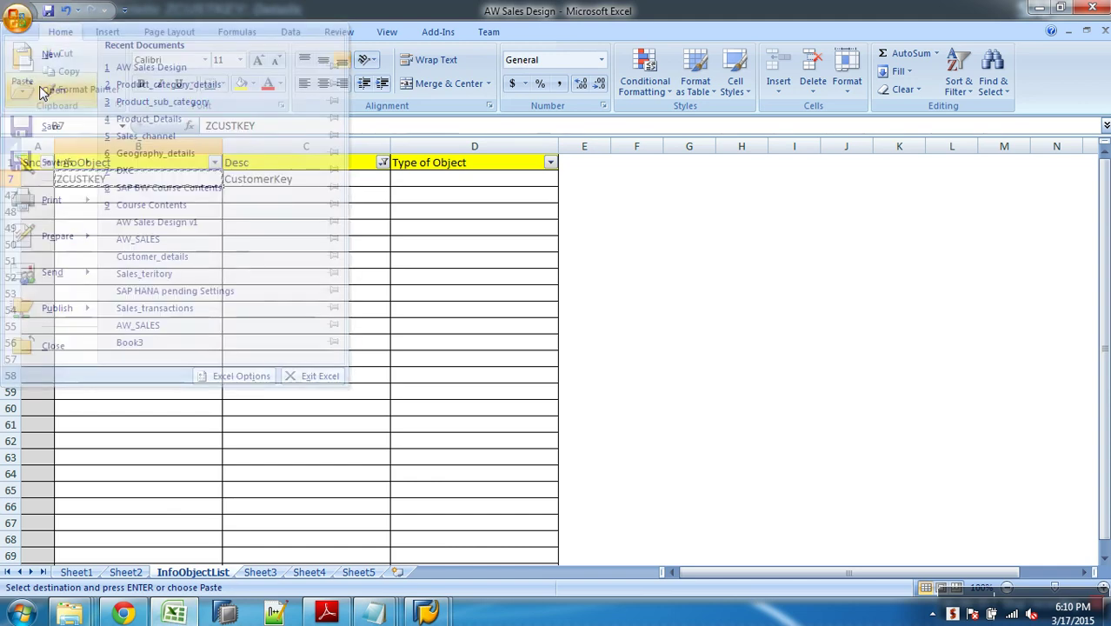
{"action": "left_click", "coordinate": [66, 147]}
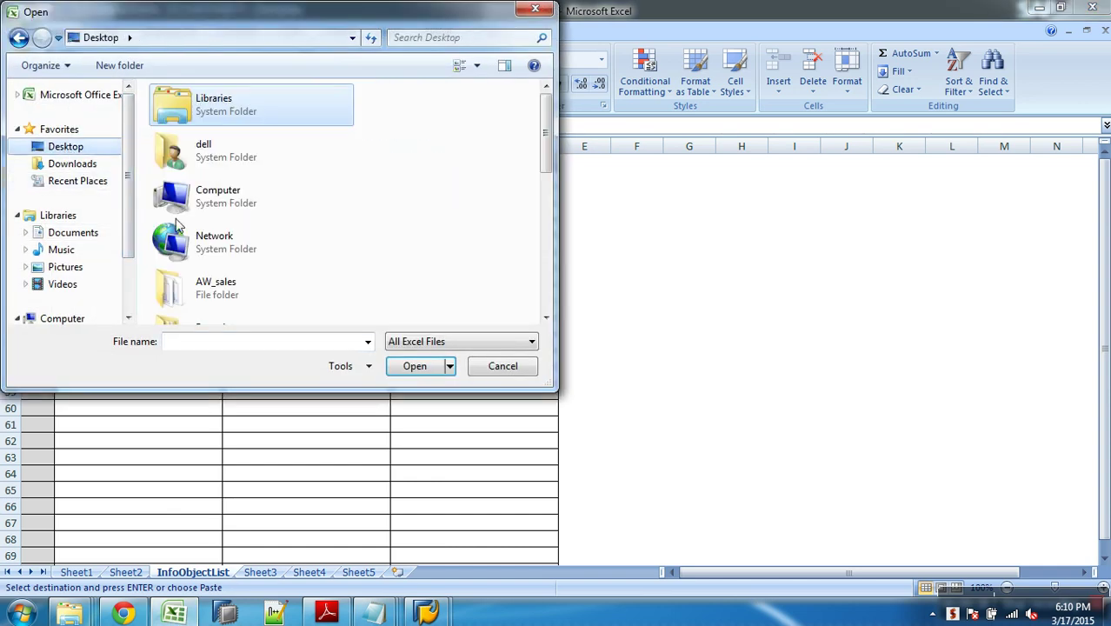
{"action": "double_click", "coordinate": [265, 294]}
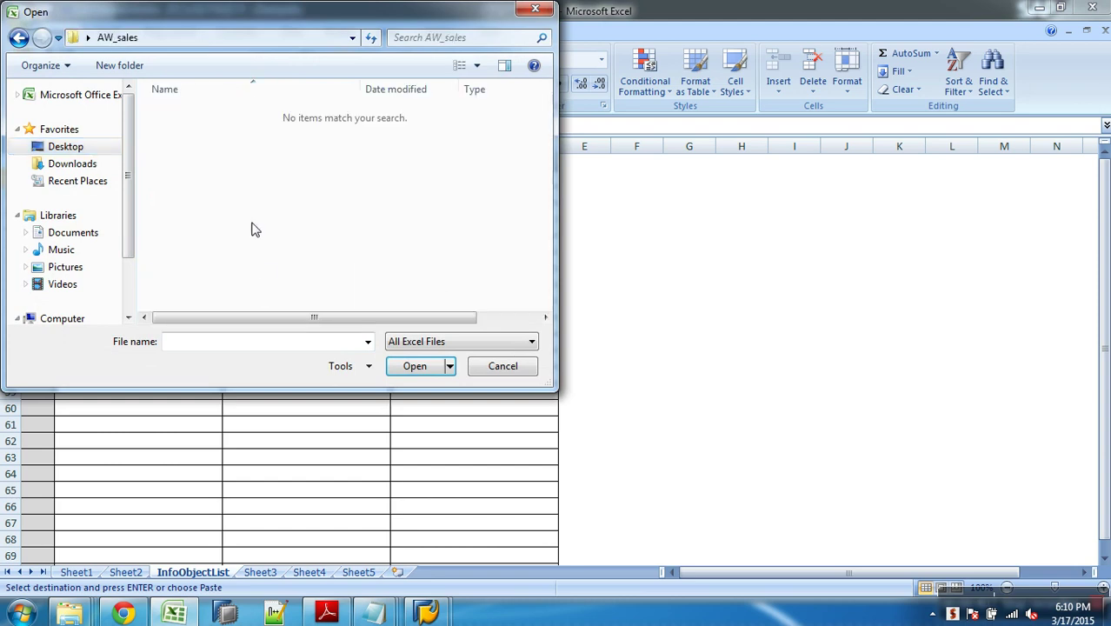
{"action": "left_click", "coordinate": [446, 346]}
{"action": "left_click", "coordinate": [409, 355]}
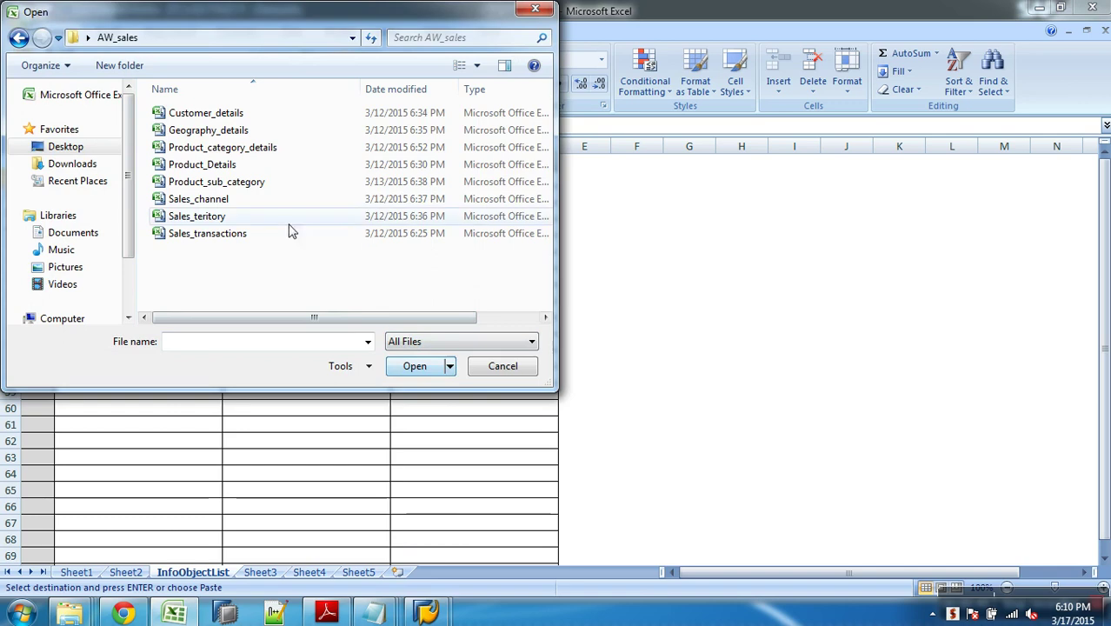
{"action": "double_click", "coordinate": [213, 113]}
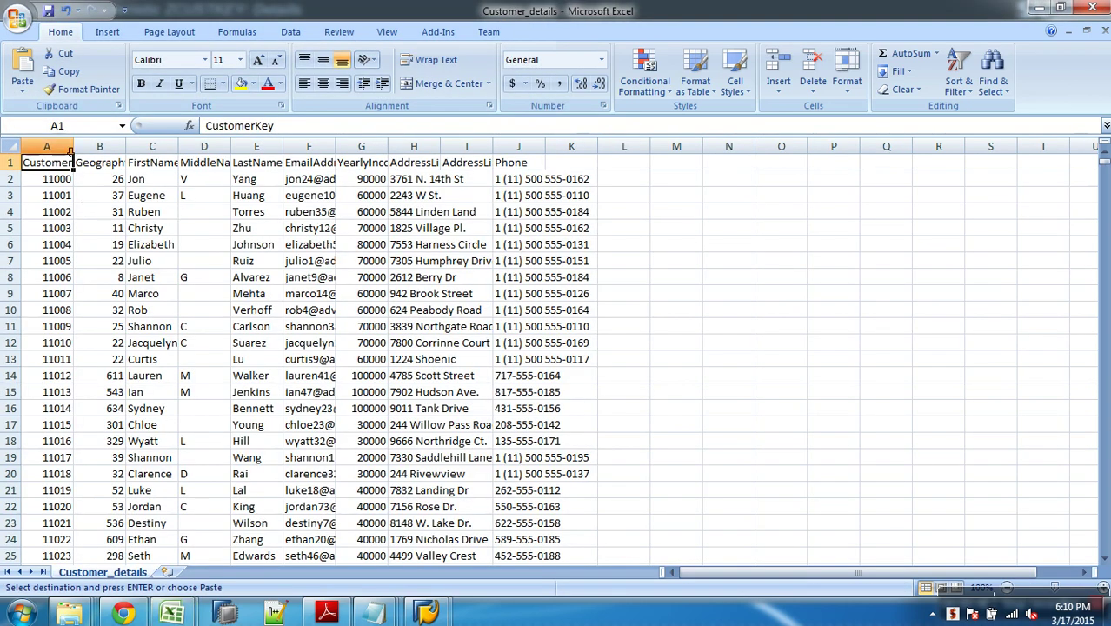
Compare the GeographyKey header against the ZCUSTKEY attributes, checking LastName and MiddleName.
{"action": "key", "text": "alt+Tab"}
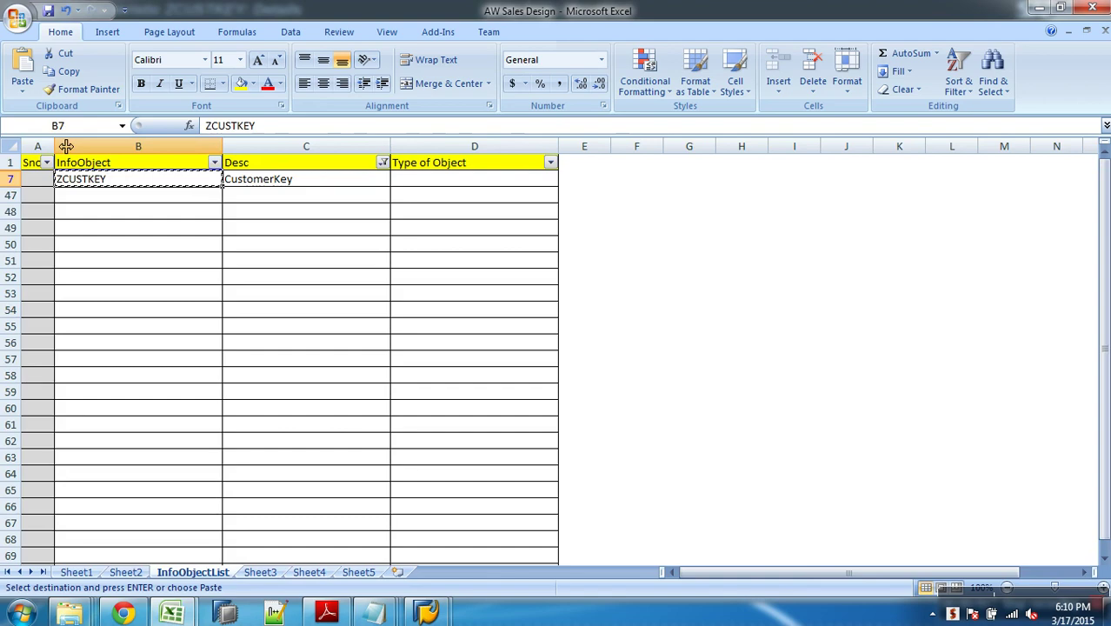
{"action": "key", "text": "alt+Tab"}
{"action": "mouse_move", "coordinate": [426, 613]}
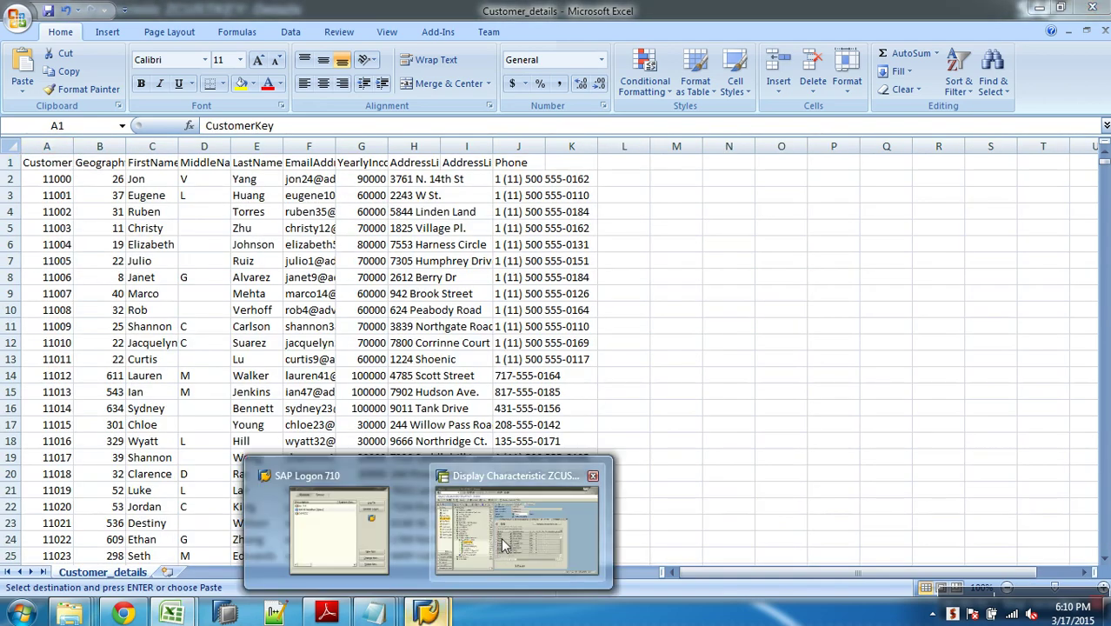
{"action": "left_click", "coordinate": [578, 509]}
{"action": "key", "text": "alt+Tab"}
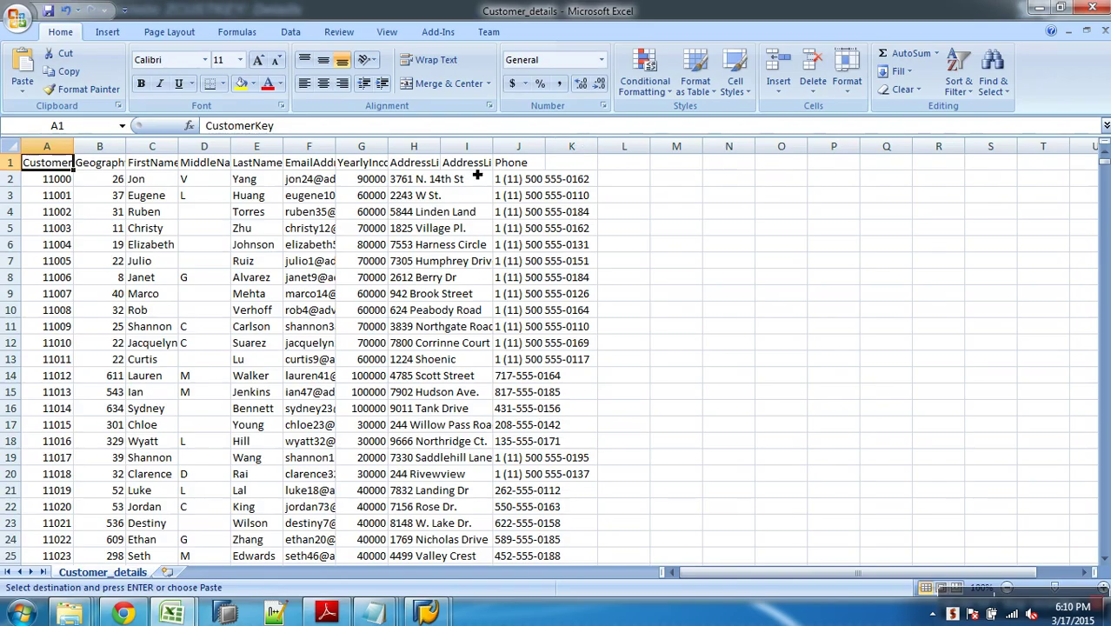
{"action": "left_click", "coordinate": [116, 167]}
{"action": "key", "text": "alt+Tab"}
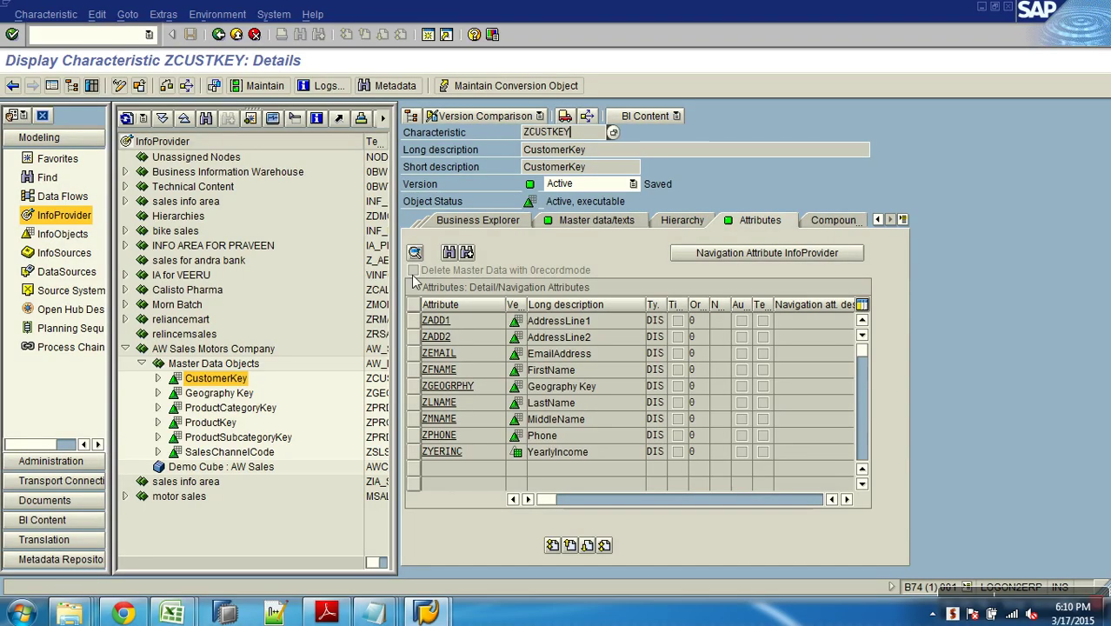
{"action": "key", "text": "alt+Tab"}
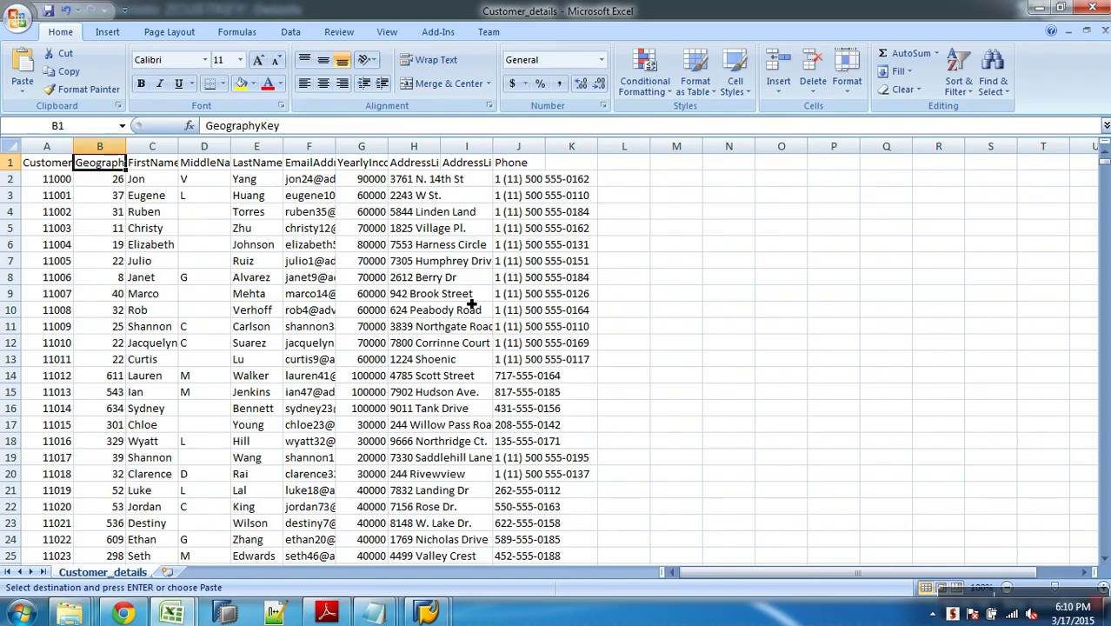
{"action": "key", "text": "alt+Tab"}
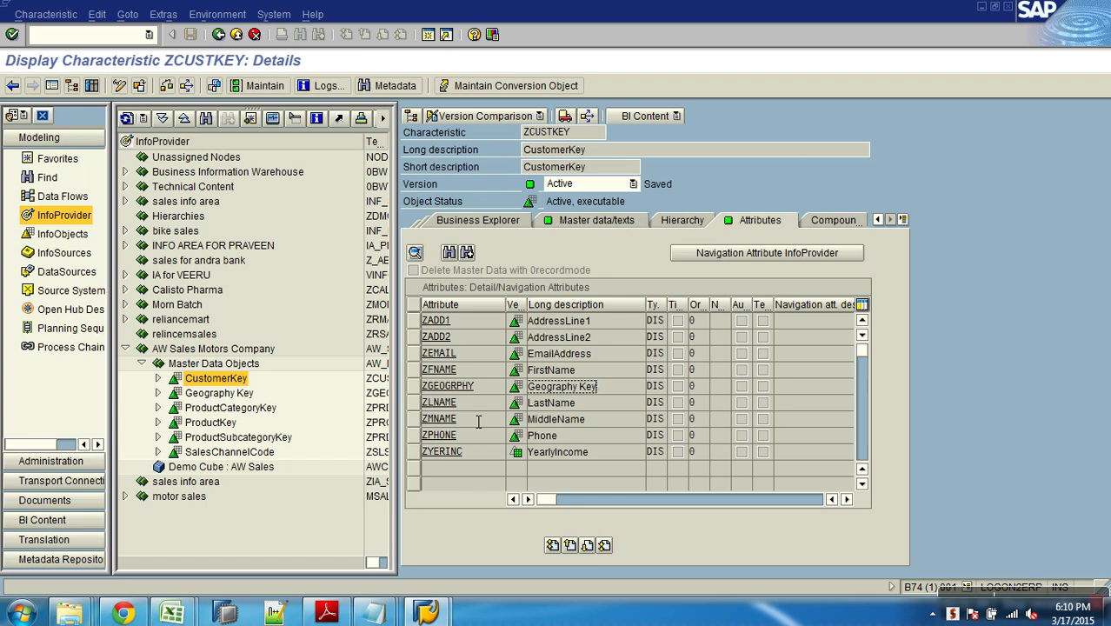
{"action": "key", "text": "Down"}
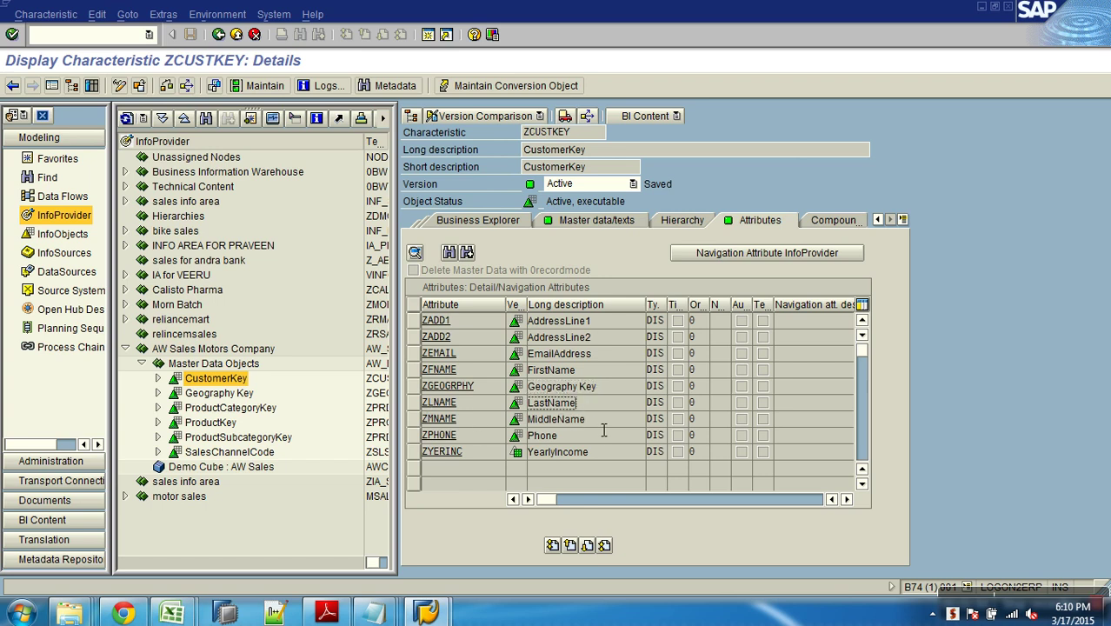
{"action": "key", "text": "Down"}
Match the EmailAddress and YearlyIncome headers to their ZCUSTKEY attributes.
{"action": "key", "text": "alt+Tab"}
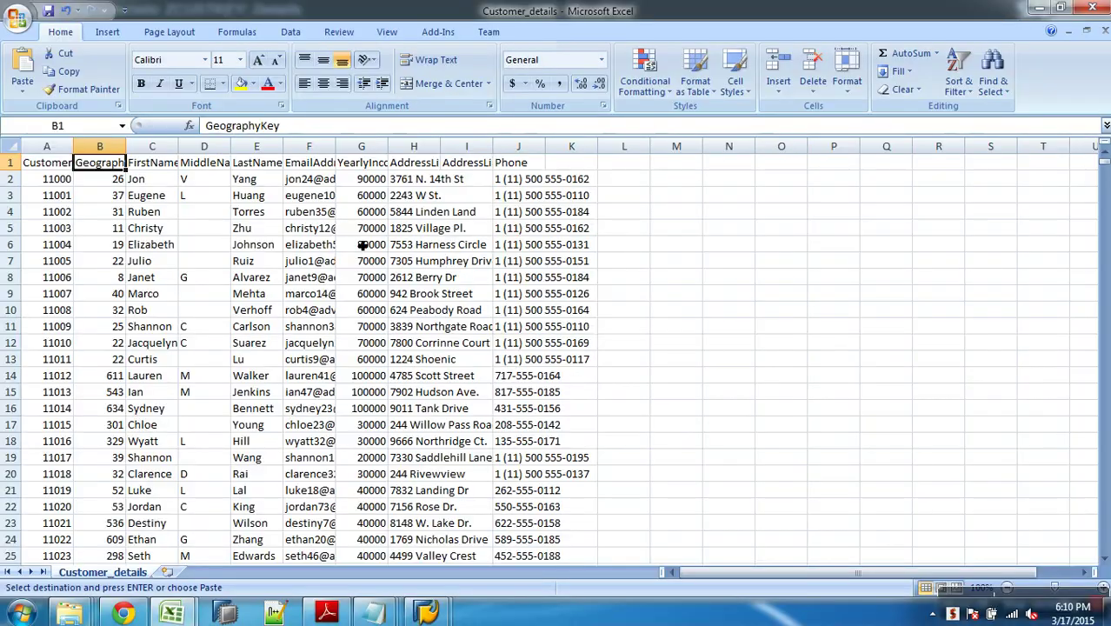
{"action": "left_click", "coordinate": [315, 165]}
{"action": "key", "text": "alt+Tab"}
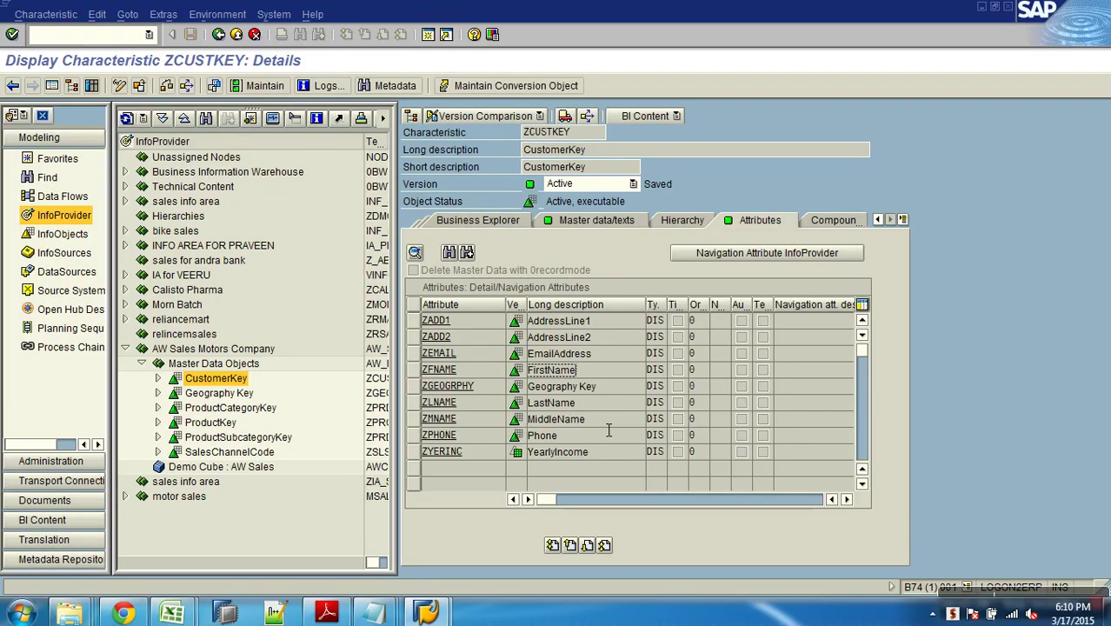
{"action": "left_click", "coordinate": [617, 356]}
{"action": "key", "text": "alt+Tab"}
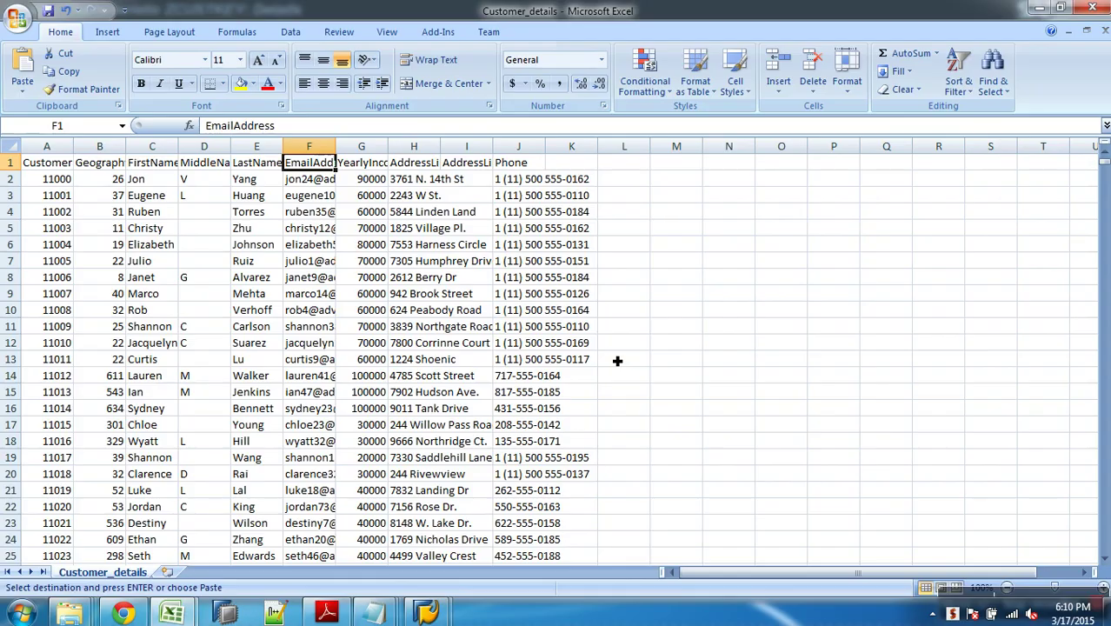
{"action": "left_click", "coordinate": [380, 169]}
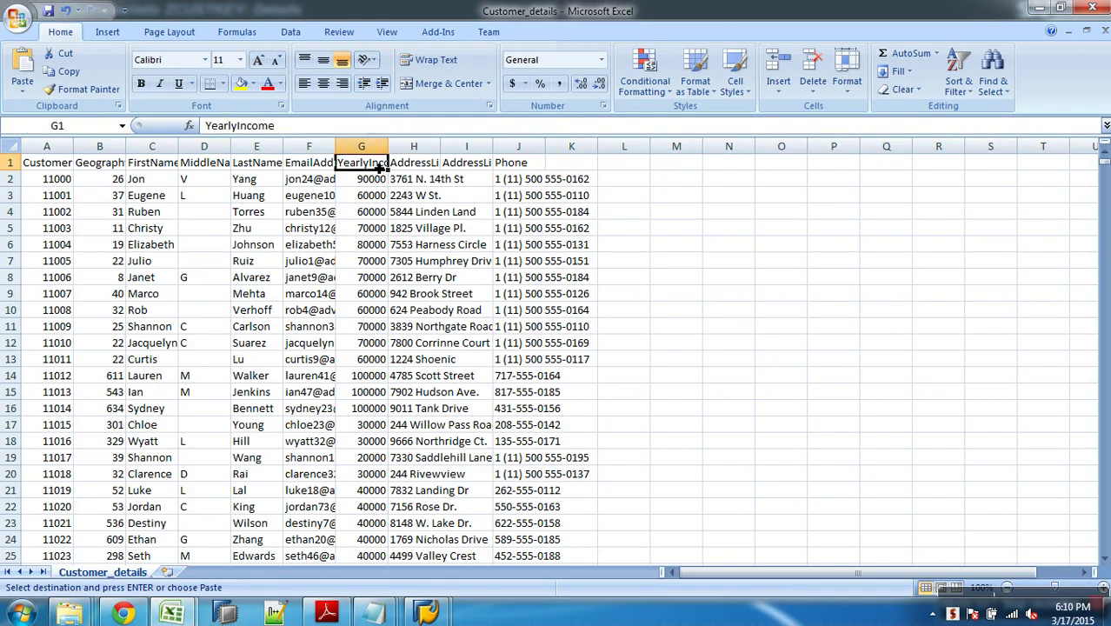
{"action": "key", "text": "alt+Tab"}
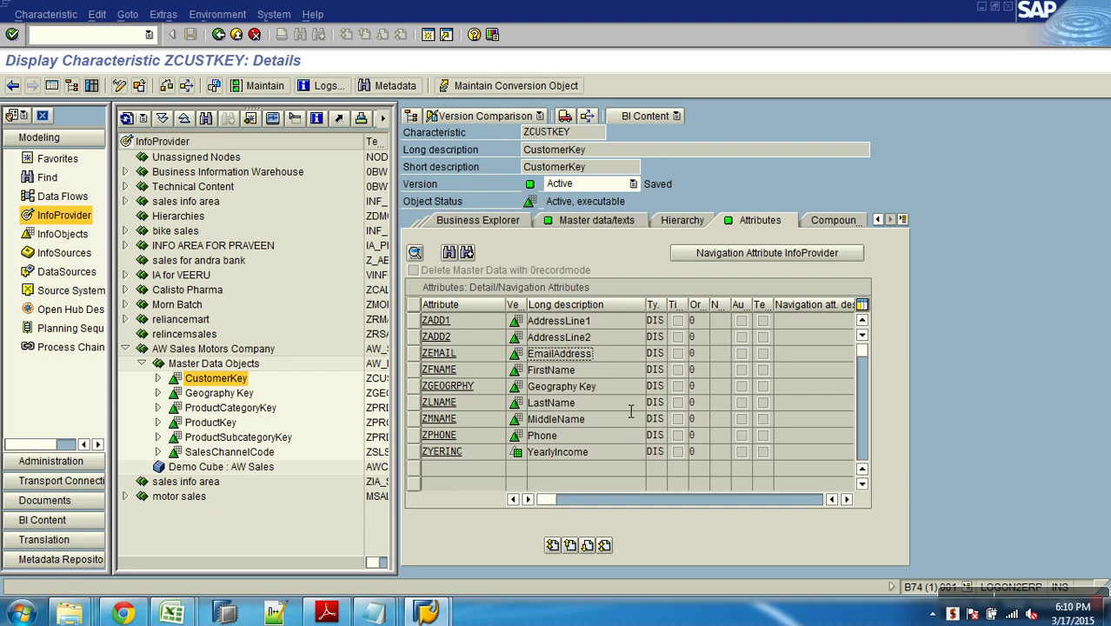
{"action": "left_click", "coordinate": [615, 458]}
Check AddressLine1, AddressLine2 and YearlyIncome, then bring the ZCUSTKEY attribute window back.
{"action": "key", "text": "alt+Tab"}
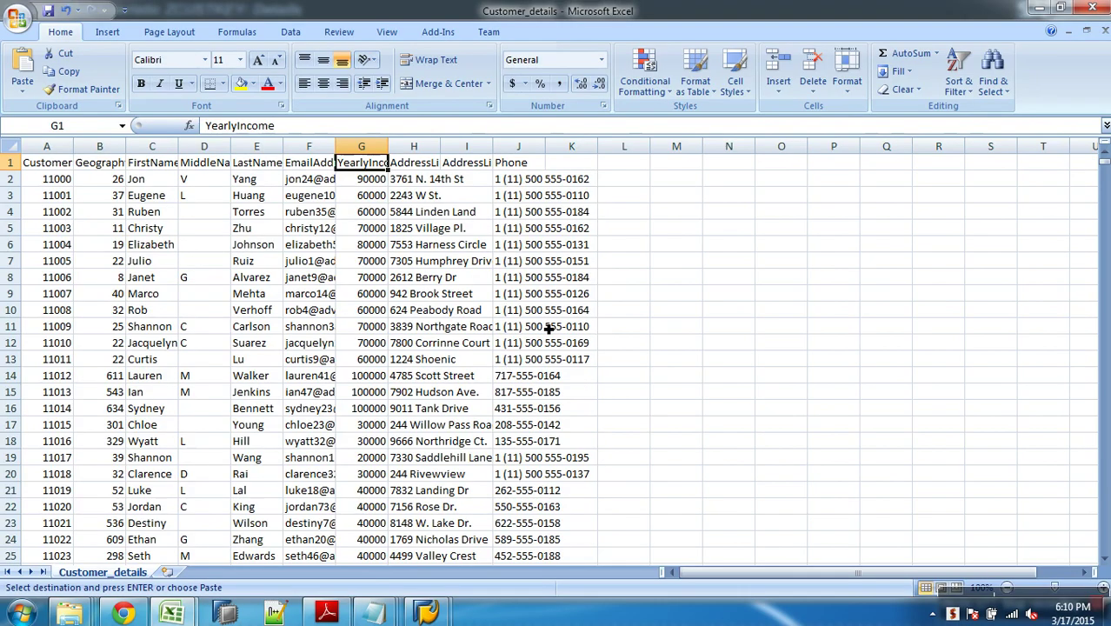
{"action": "left_click", "coordinate": [427, 166]}
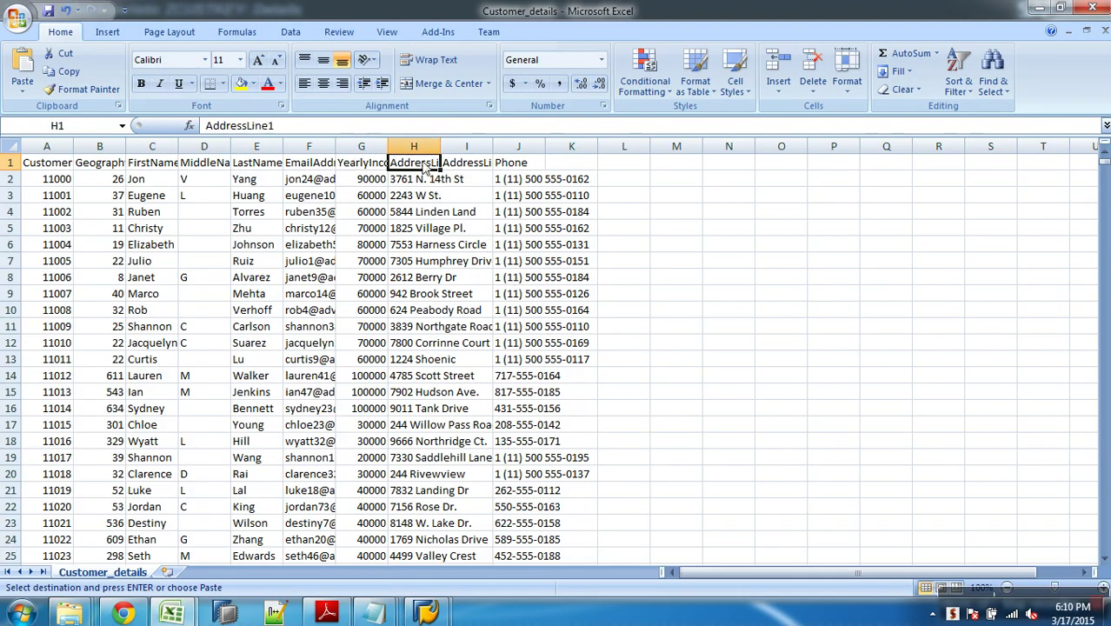
{"action": "key", "text": "alt+Tab"}
{"action": "left_click", "coordinate": [618, 341]}
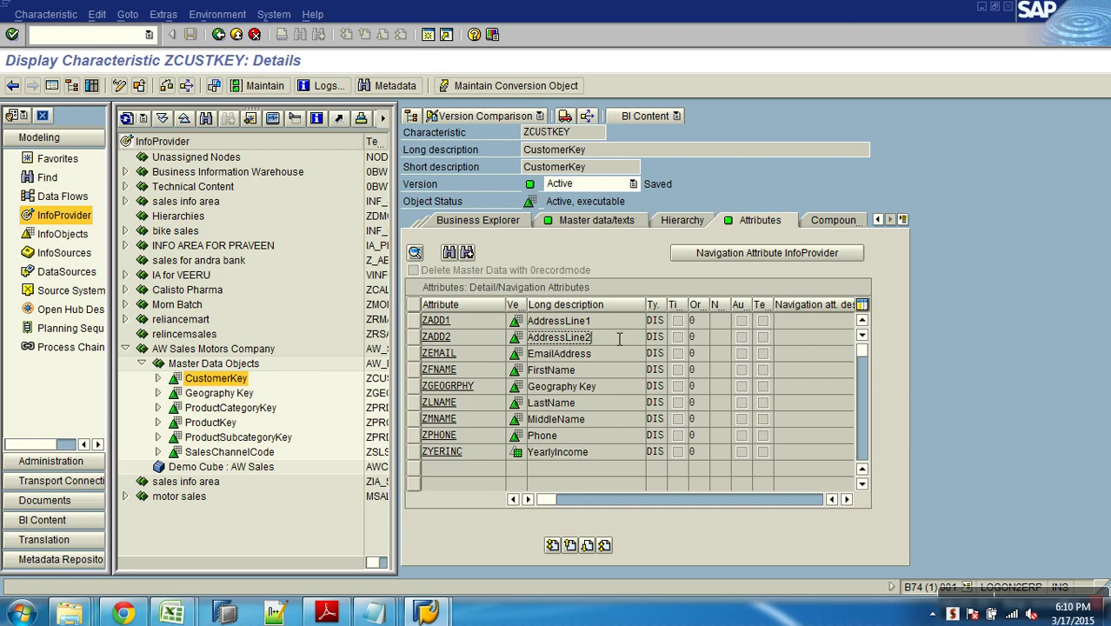
{"action": "left_click", "coordinate": [605, 453]}
{"action": "key", "text": "alt+Tab"}
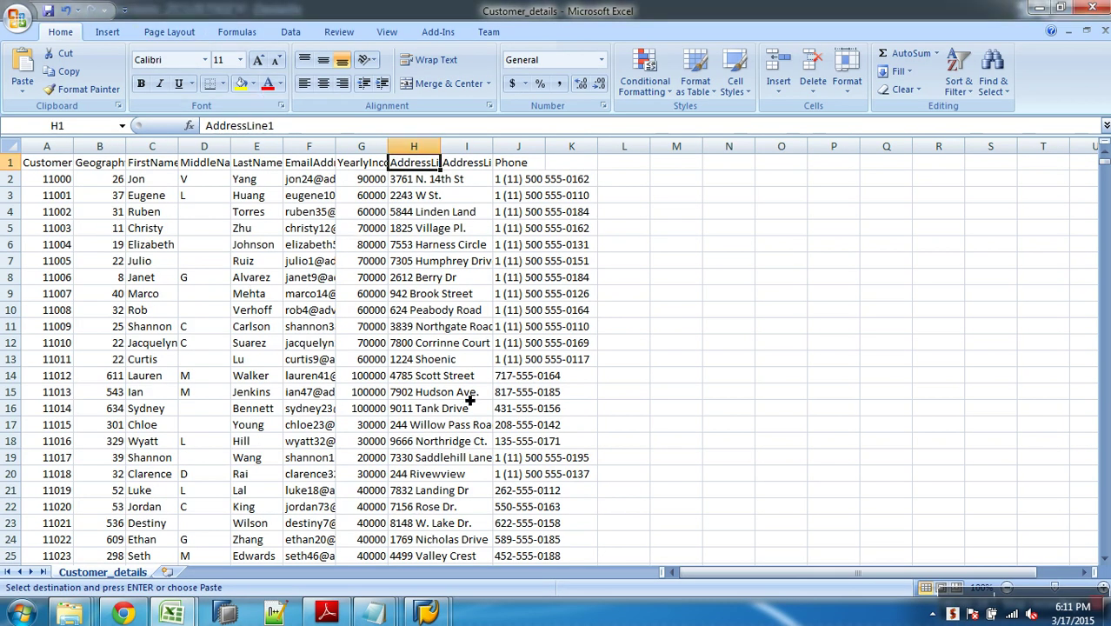
{"action": "left_click", "coordinate": [672, 445]}
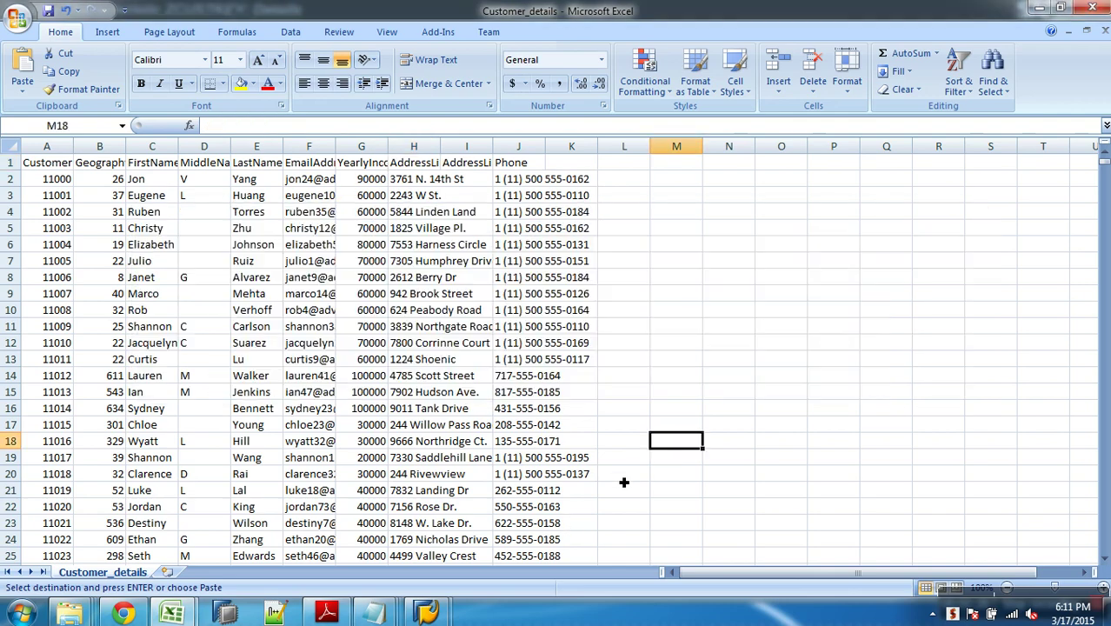
{"action": "mouse_move", "coordinate": [426, 613]}
{"action": "left_click", "coordinate": [515, 534]}
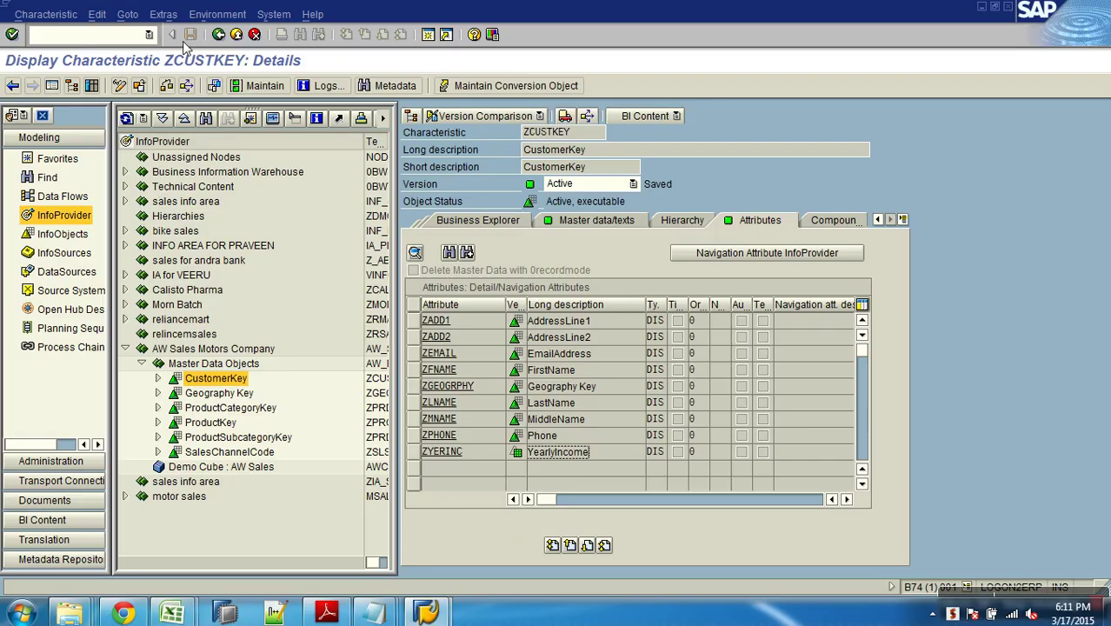
Go back to the modeling tree and inspect the CustomerKey (Attributes) entry.
{"action": "left_click", "coordinate": [220, 34]}
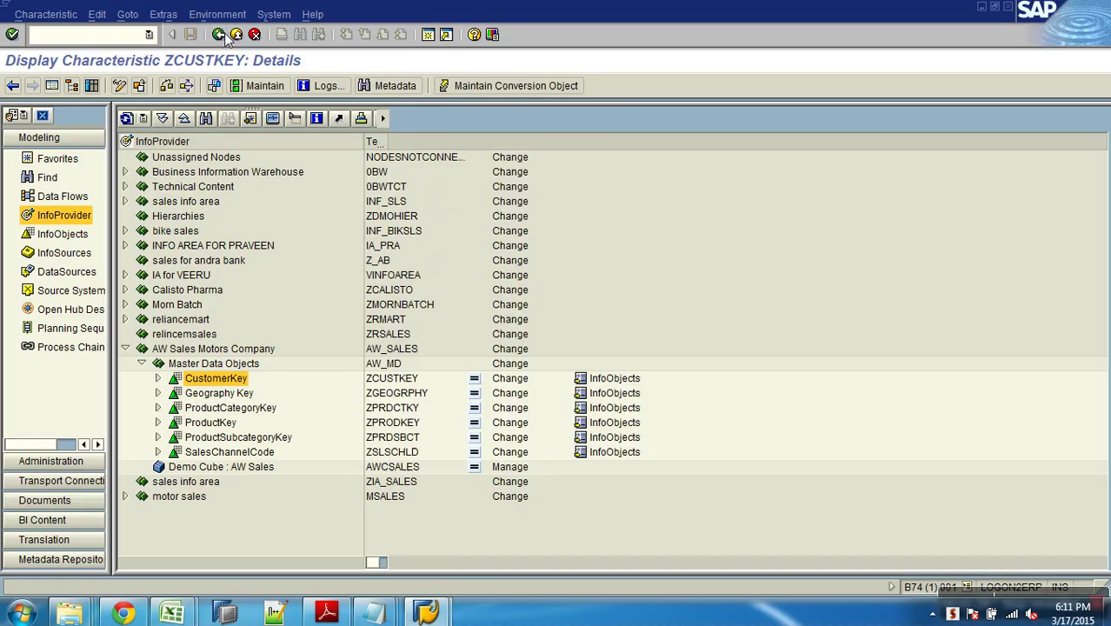
{"action": "left_click", "coordinate": [157, 380]}
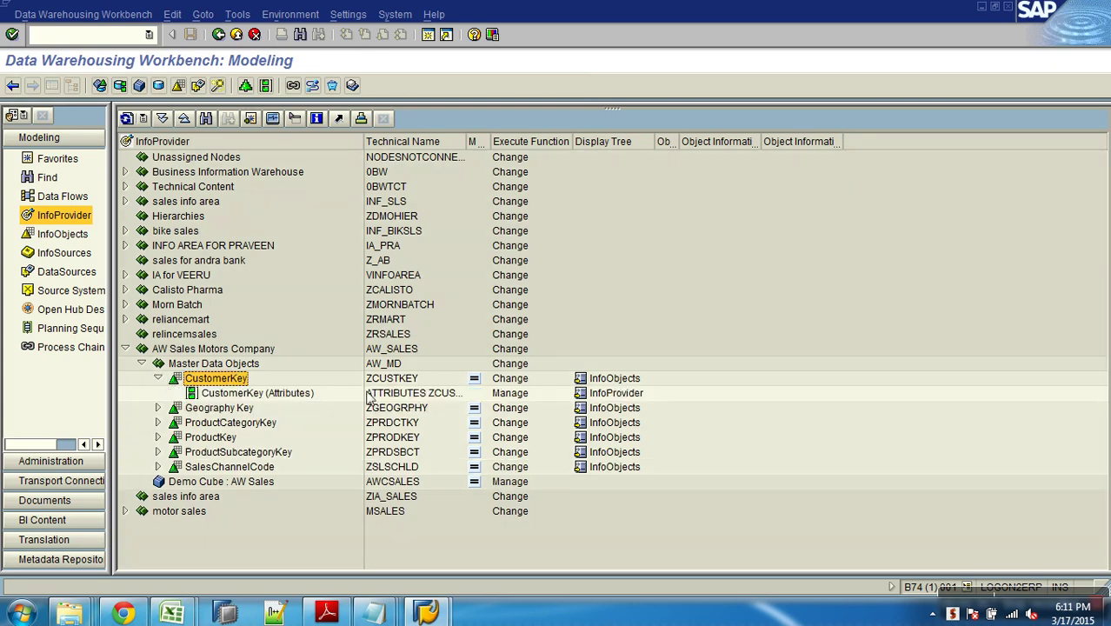
{"action": "left_click", "coordinate": [408, 395]}
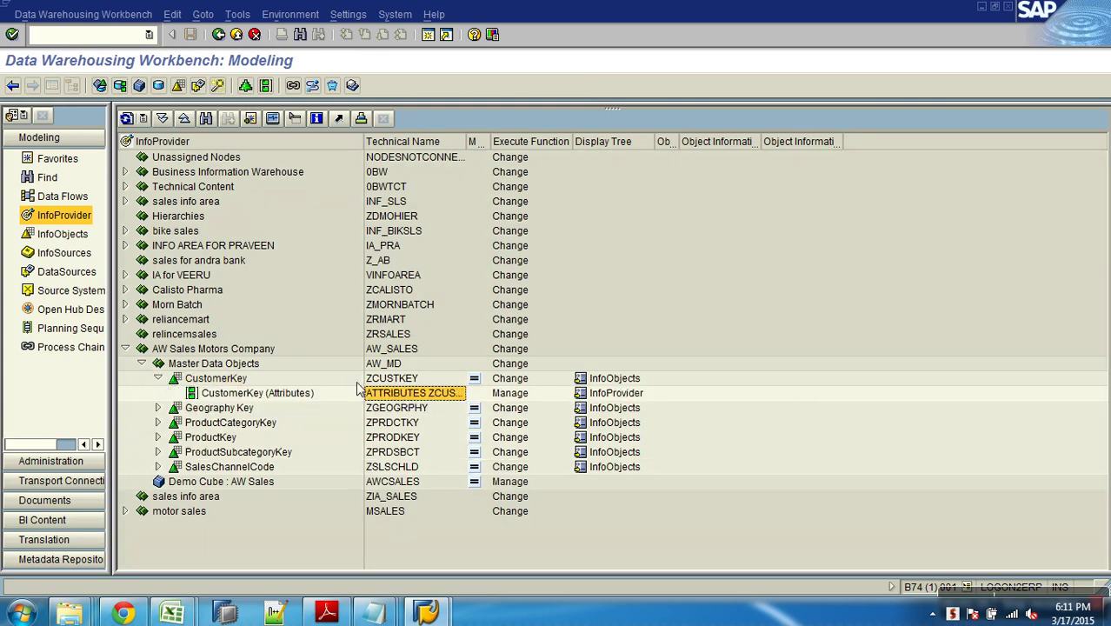
Start a new DataSource under the AW Sales application component of flat-file system TEST.
{"action": "left_click", "coordinate": [62, 274]}
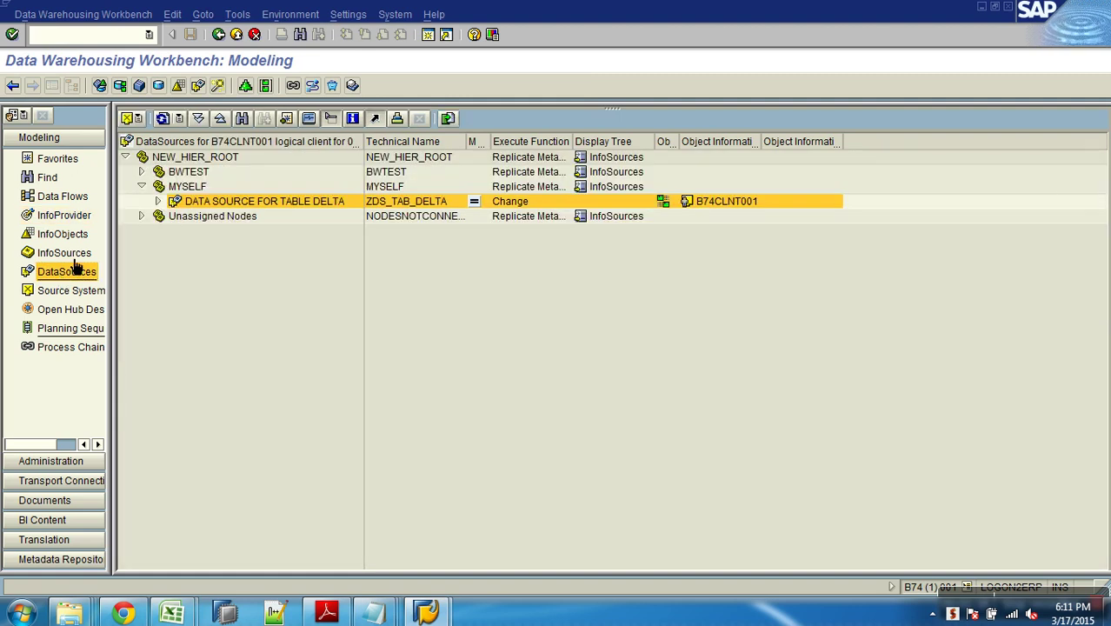
{"action": "right_click", "coordinate": [165, 145]}
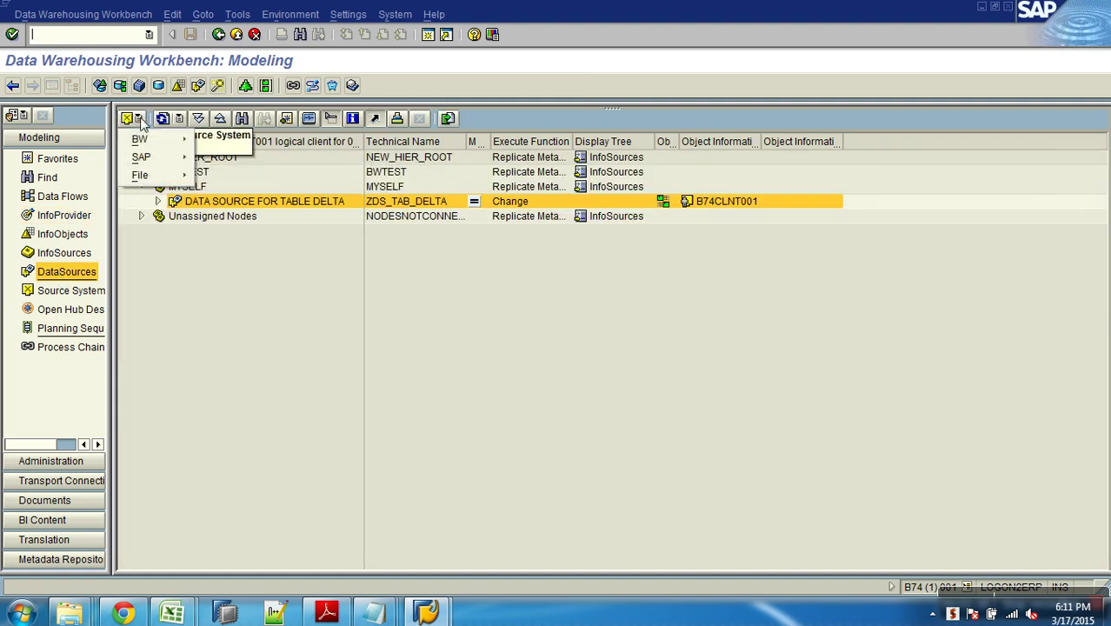
{"action": "mouse_move", "coordinate": [161, 177]}
{"action": "left_click", "coordinate": [246, 176]}
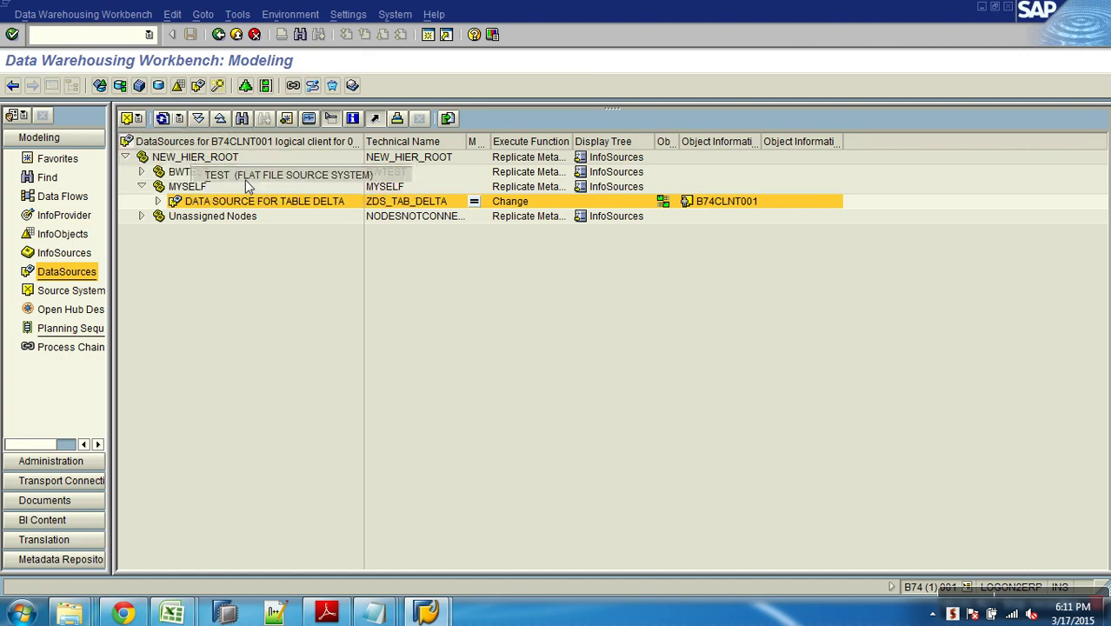
{"action": "left_click", "coordinate": [125, 246]}
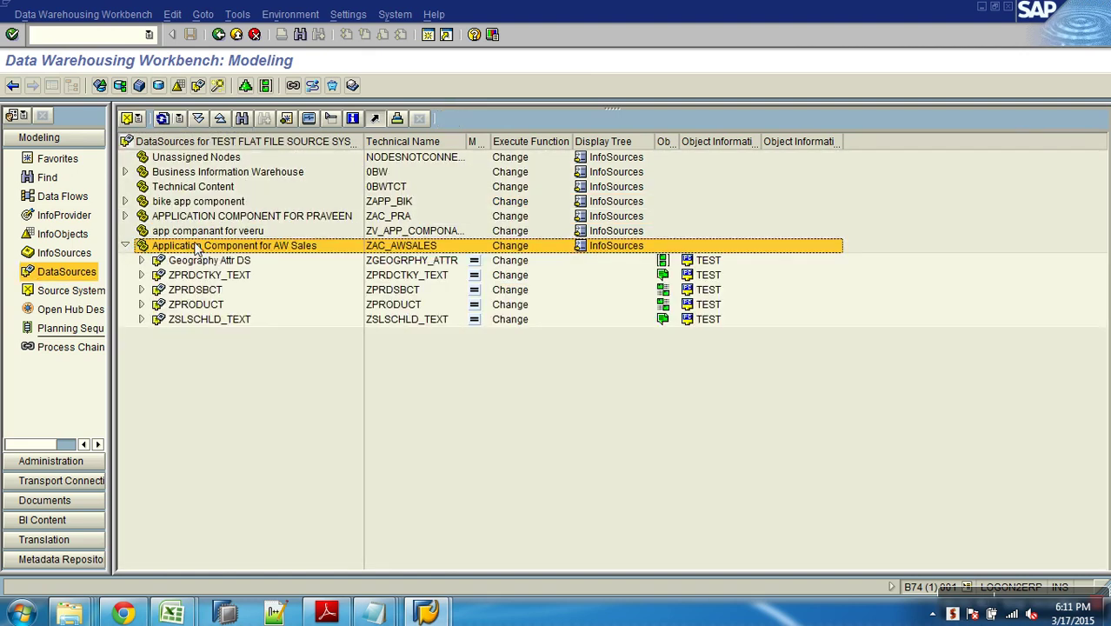
{"action": "right_click", "coordinate": [202, 246]}
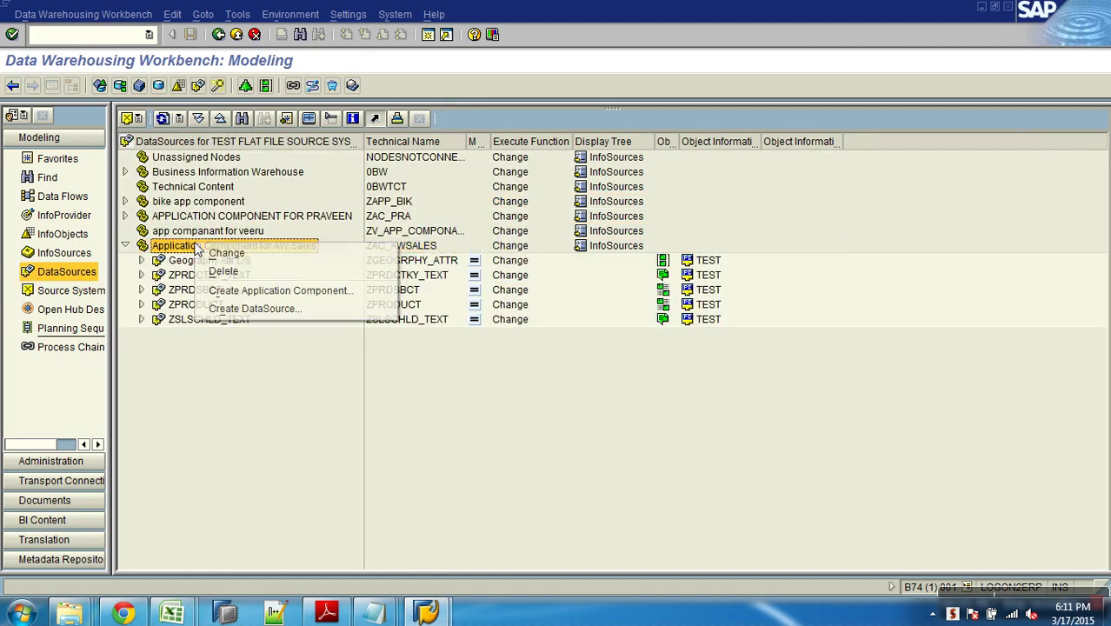
{"action": "left_click", "coordinate": [255, 307]}
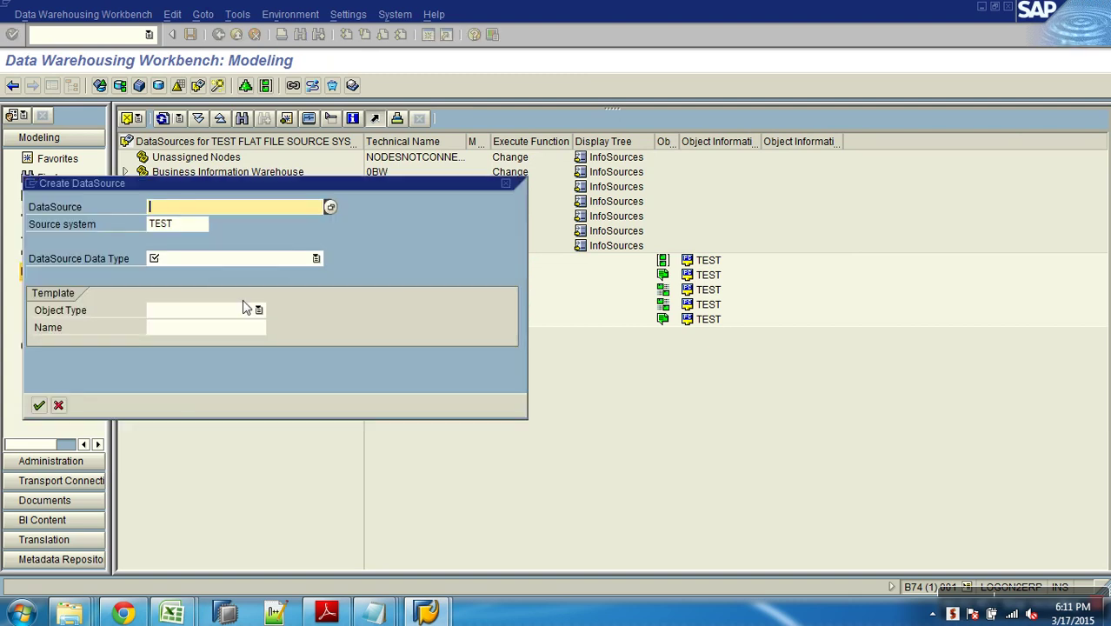
Create DataSource ZCUSTKEY_attr with data type Master Data Attributes.
{"action": "type", "text": "ZCUSTKEY_attr"}
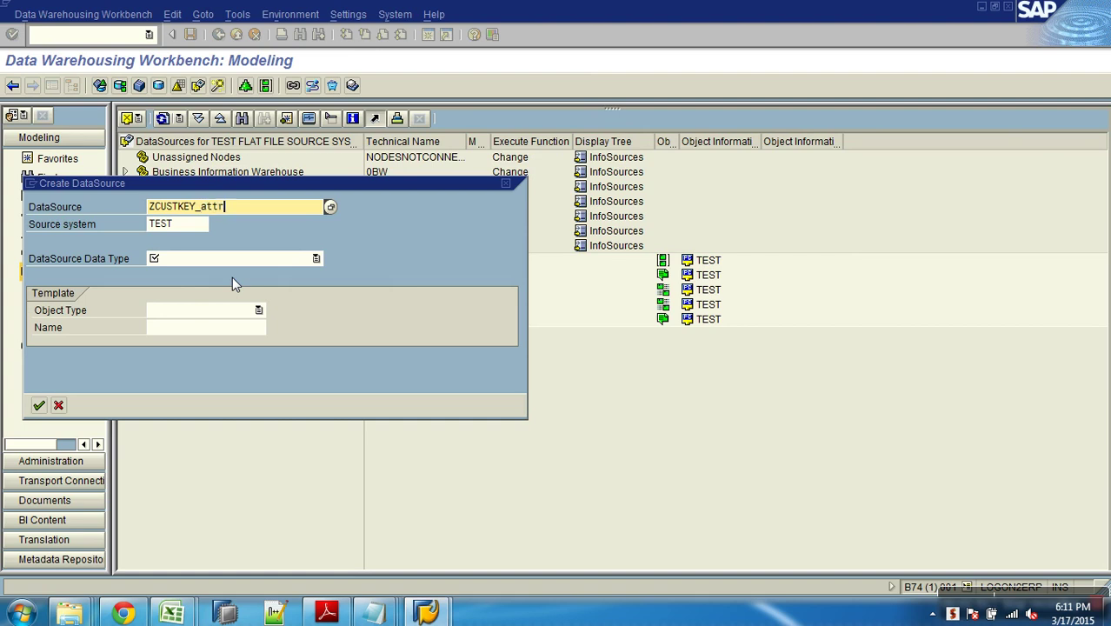
{"action": "left_click", "coordinate": [313, 259]}
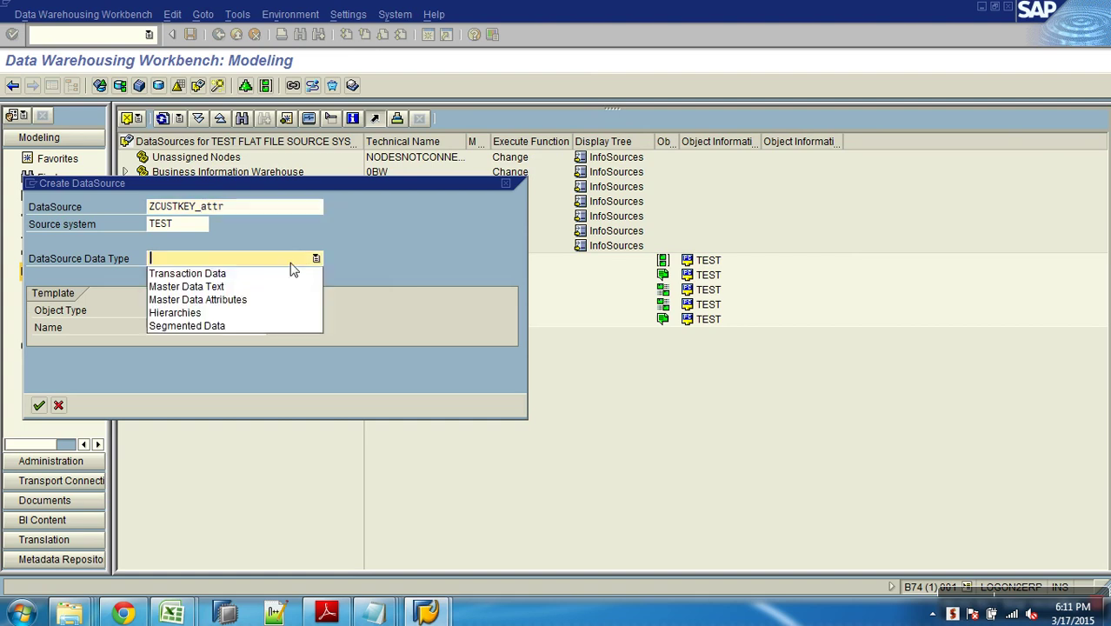
{"action": "left_click", "coordinate": [261, 300]}
{"action": "key", "text": "Return"}
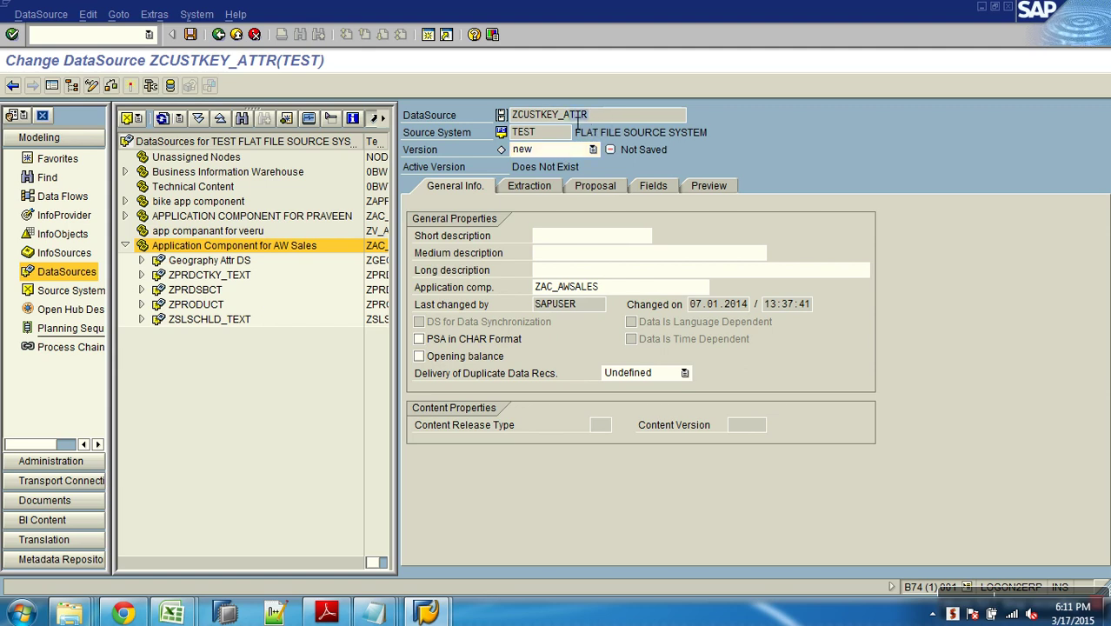
Paste ZCUSTKEY_ATTR into the short, medium and long description fields.
{"action": "left_click", "coordinate": [627, 238]}
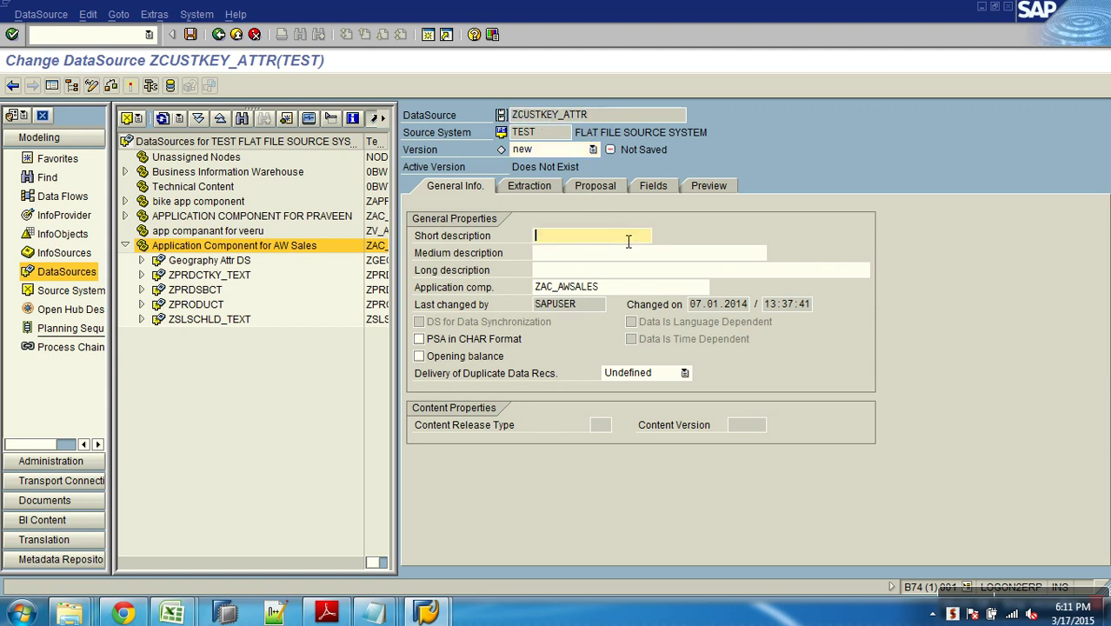
{"action": "type", "text": "ZCUSTKEY_ATTR"}
{"action": "left_click", "coordinate": [620, 251]}
{"action": "type", "text": "ZCUSTKEY_ATTR"}
{"action": "left_click", "coordinate": [622, 269]}
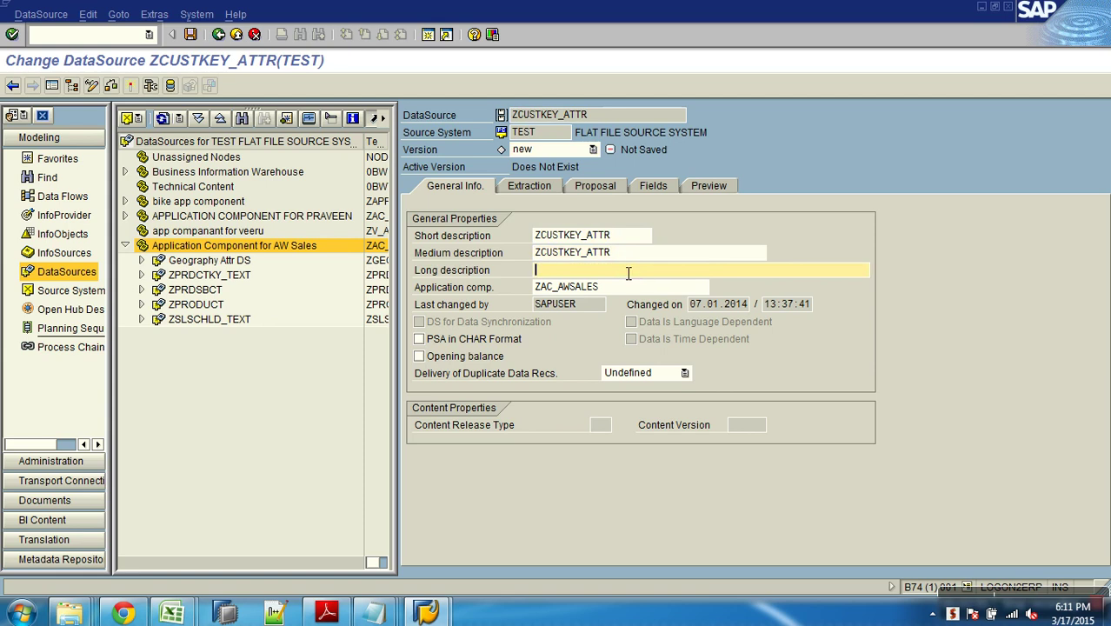
{"action": "type", "text": "ZCUSTKEY_ATTR"}
{"action": "left_click", "coordinate": [553, 187]}
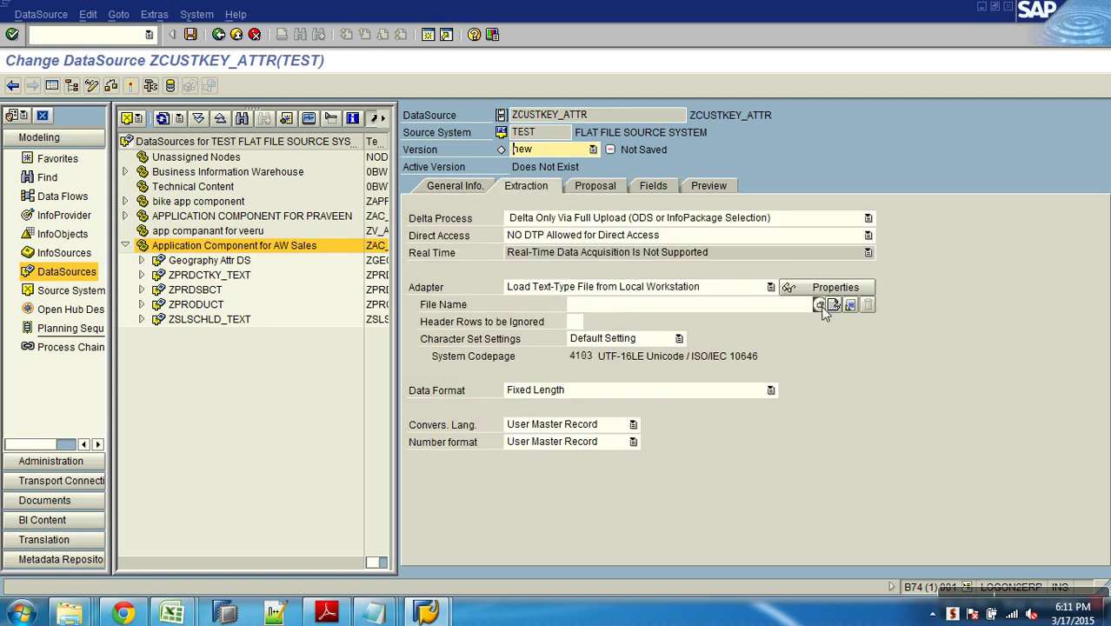
Select Desktop\AW_sales\Customer_details.csv as the DataSource's source file.
{"action": "left_click", "coordinate": [819, 305]}
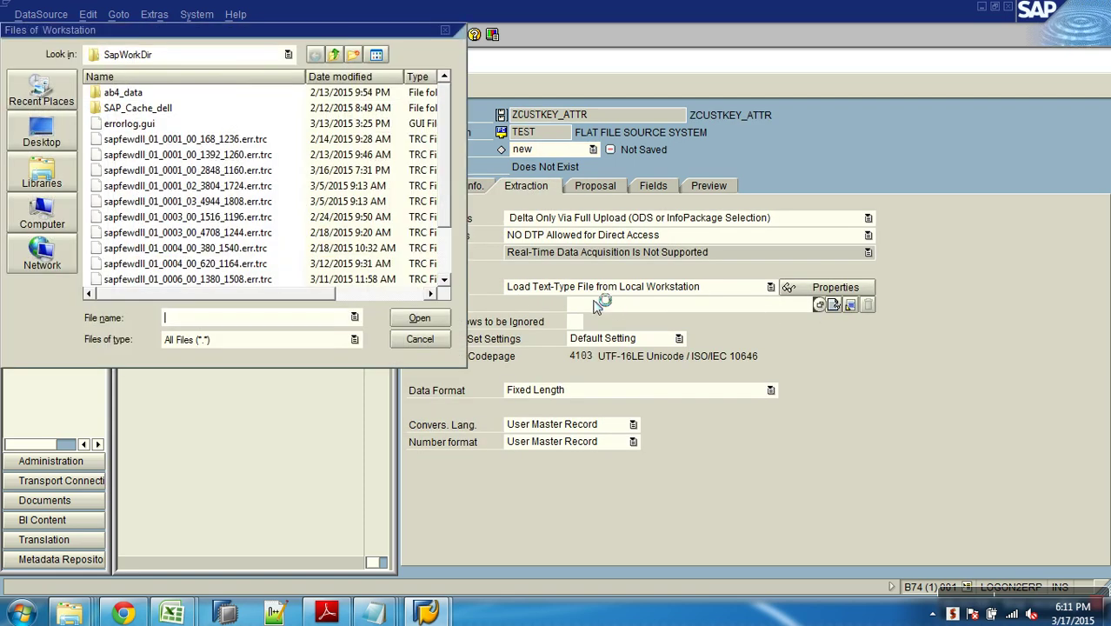
{"action": "left_click", "coordinate": [40, 134]}
{"action": "left_click", "coordinate": [156, 134]}
{"action": "scroll", "coordinate": [161, 147], "scroll_direction": "down", "scroll_amount": 5}
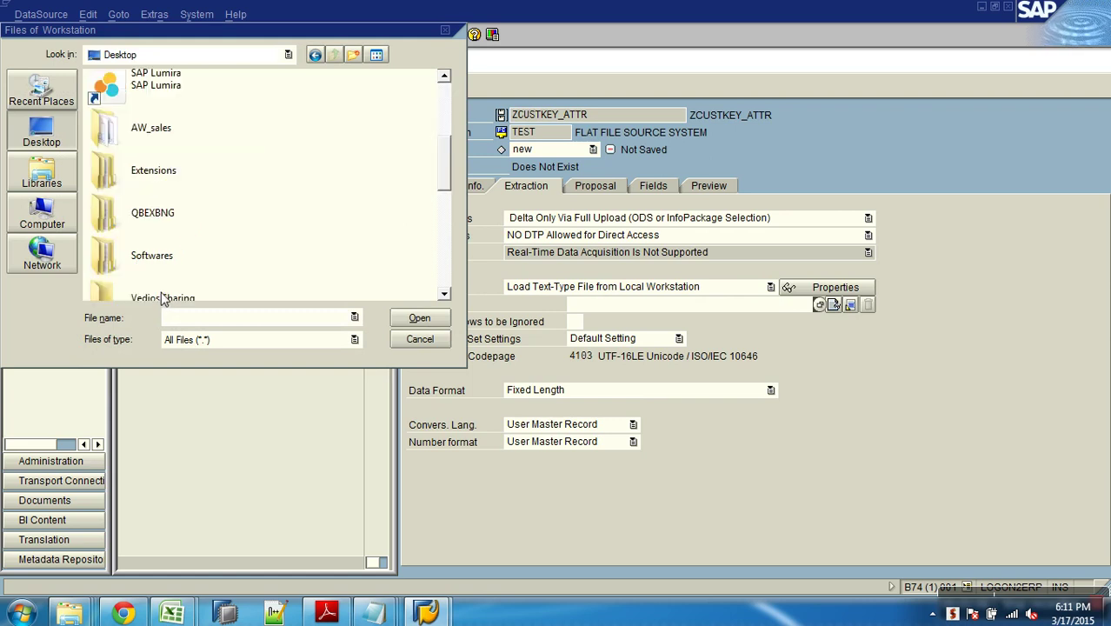
{"action": "scroll", "coordinate": [168, 160], "scroll_direction": "up", "scroll_amount": 3}
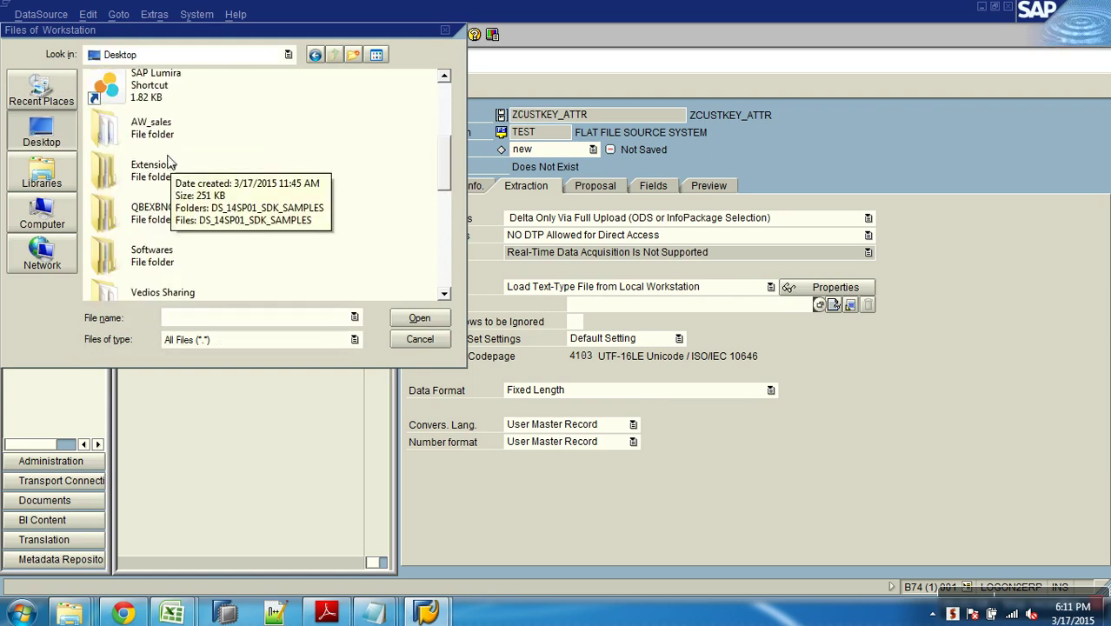
{"action": "double_click", "coordinate": [164, 130]}
{"action": "double_click", "coordinate": [162, 93]}
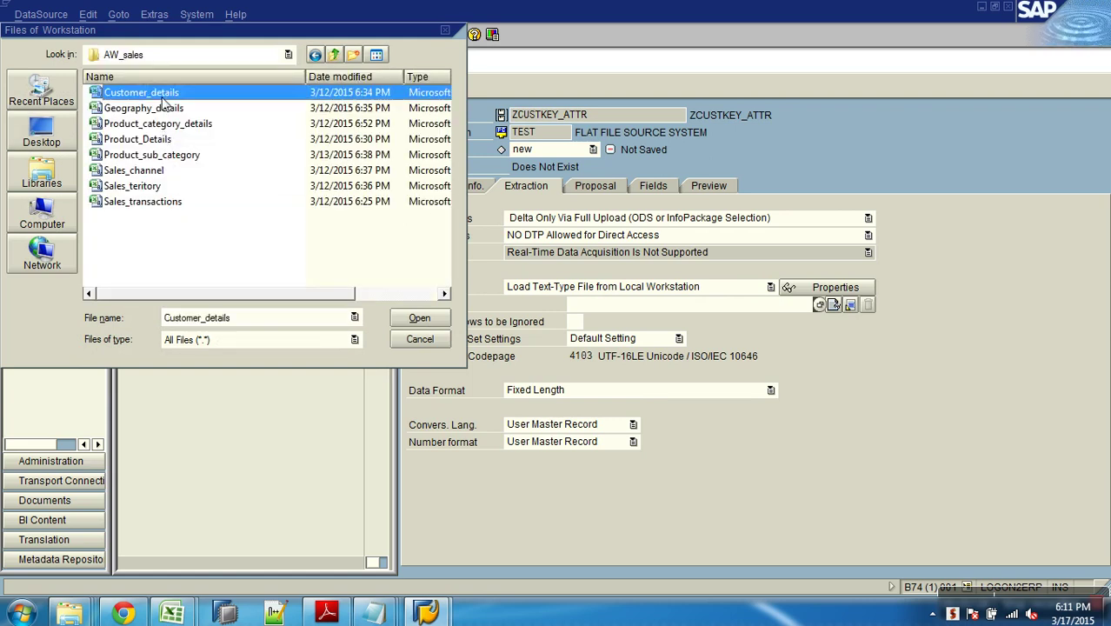
Skip 1 header row and use separated data format with ',' as separator.
{"action": "left_click", "coordinate": [590, 326]}
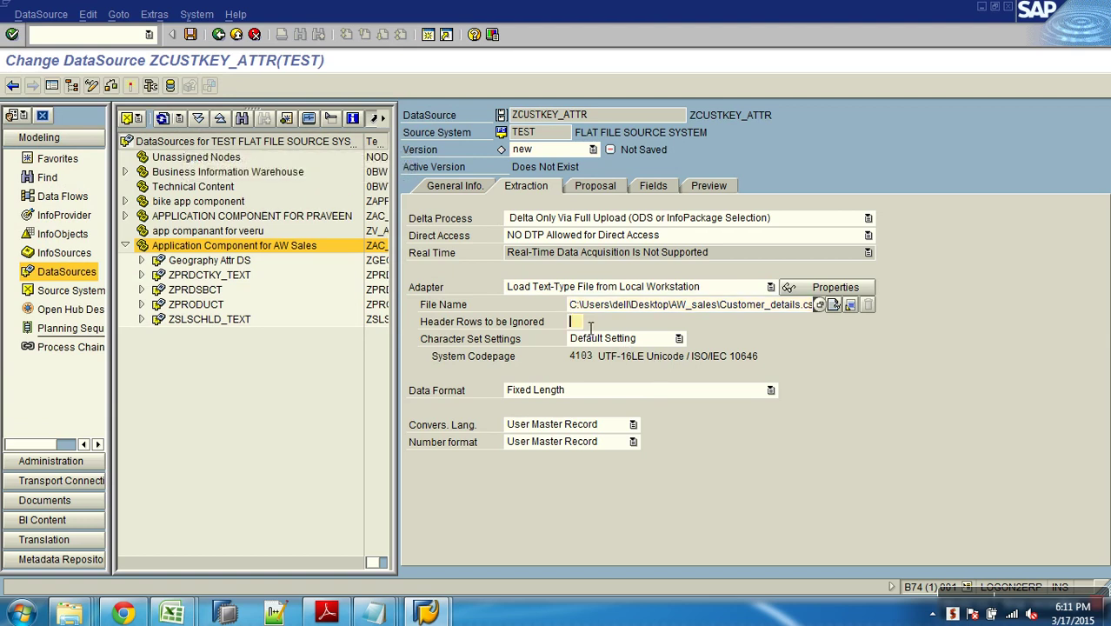
{"action": "left_click", "coordinate": [654, 398]}
{"action": "left_click", "coordinate": [600, 419]}
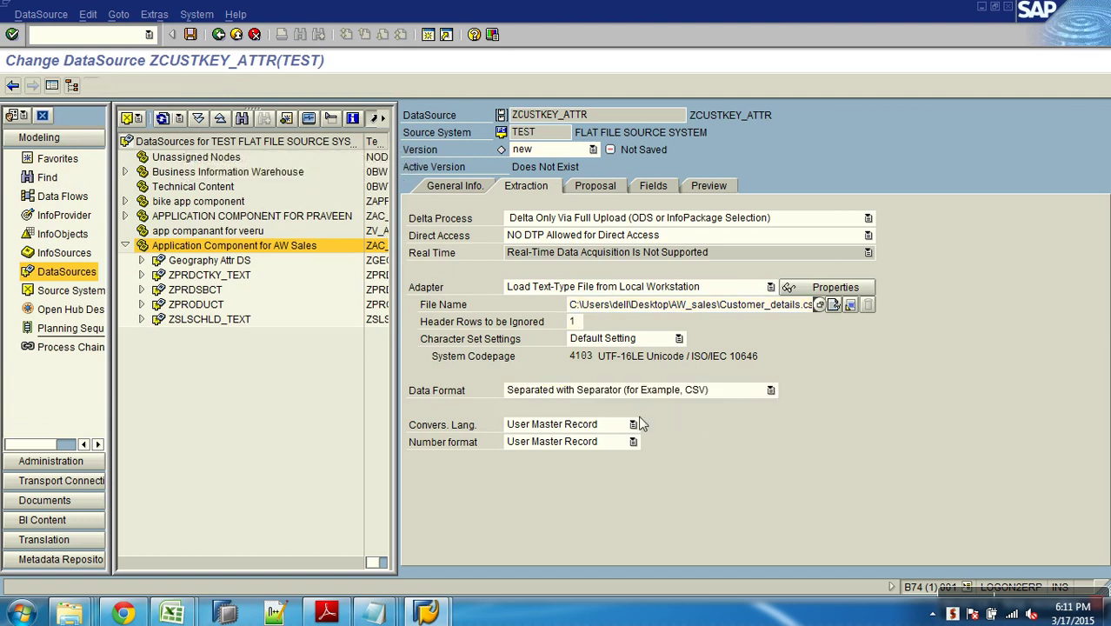
{"action": "left_click", "coordinate": [583, 409]}
{"action": "type", "text": ","}
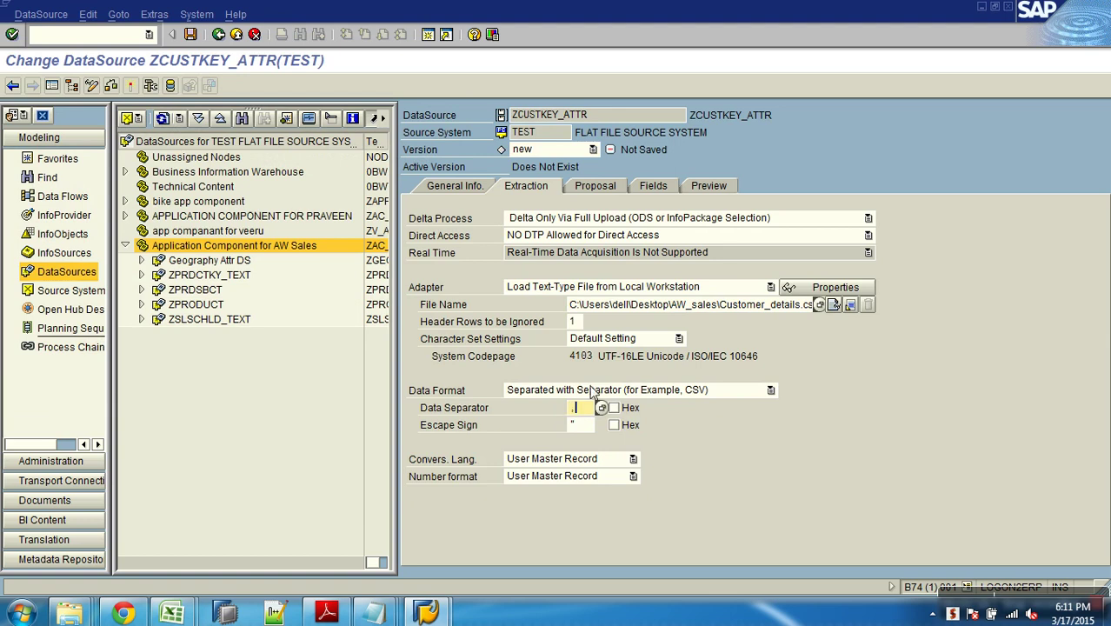
{"action": "left_click", "coordinate": [594, 185]}
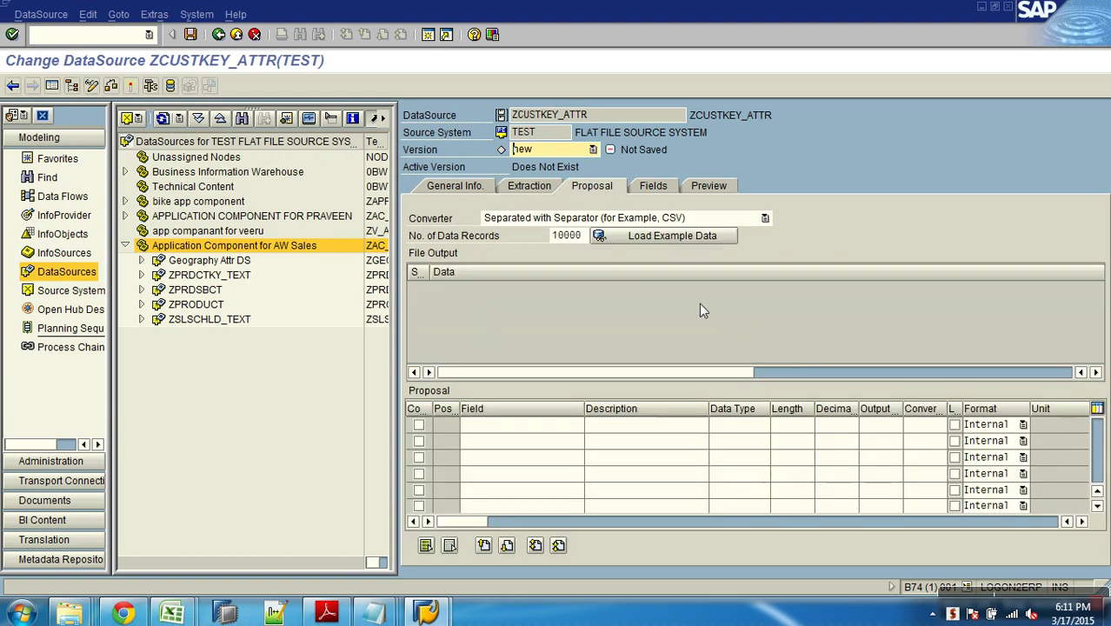
Close the locked Customer_details workbook and load its example data into the field proposal.
{"action": "left_click", "coordinate": [644, 235]}
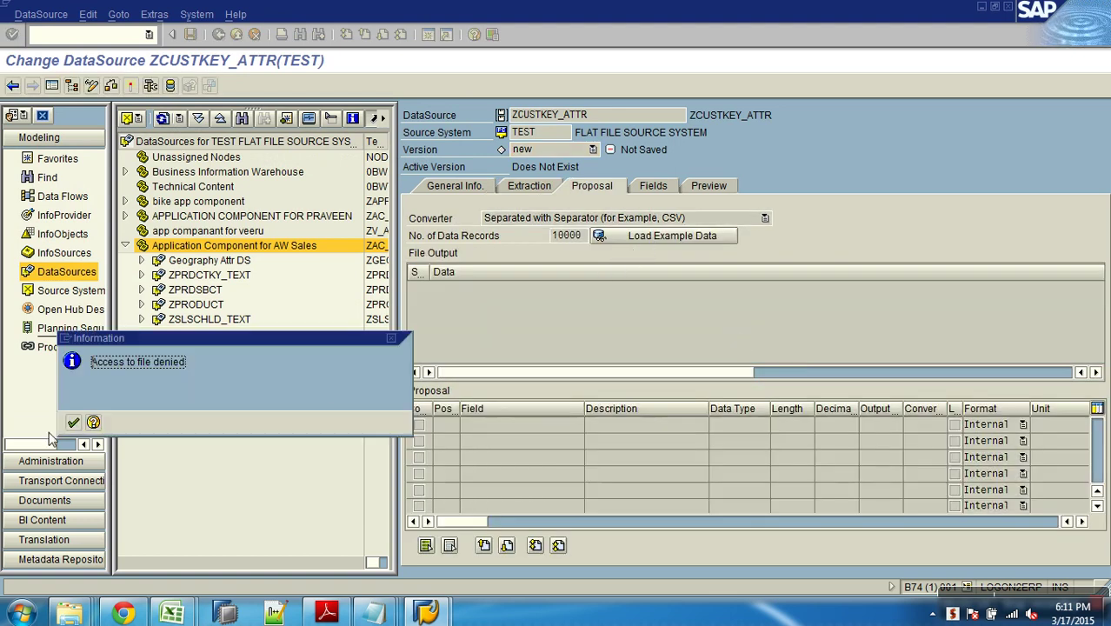
{"action": "left_click", "coordinate": [73, 422]}
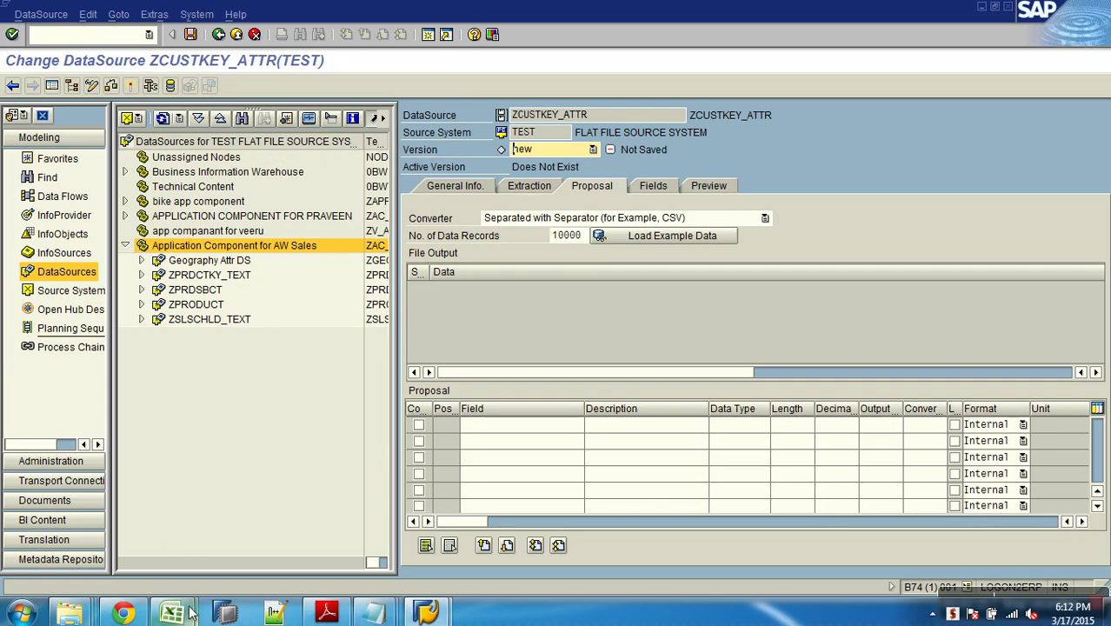
{"action": "mouse_move", "coordinate": [187, 613]}
{"action": "left_click", "coordinate": [295, 547]}
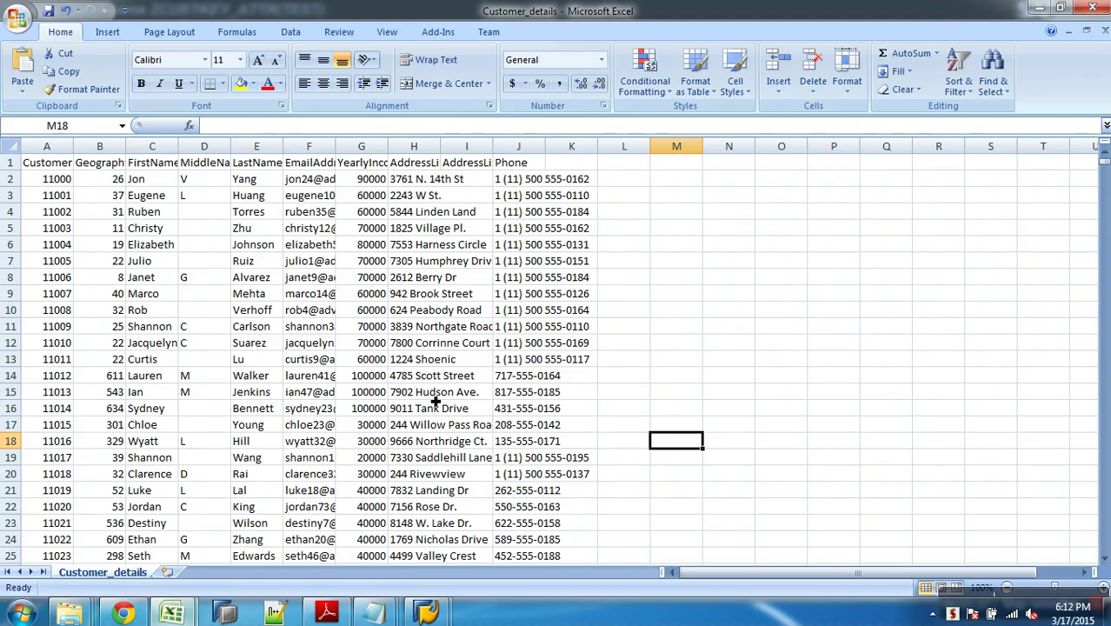
{"action": "left_click", "coordinate": [1102, 30]}
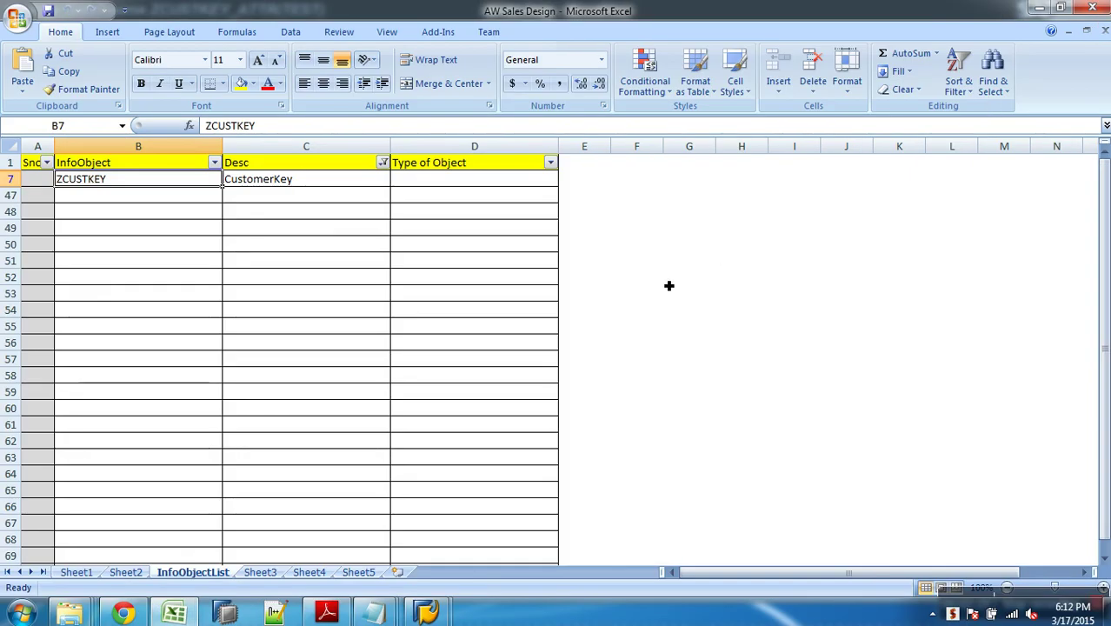
{"action": "key", "text": "alt+Tab"}
{"action": "left_click", "coordinate": [644, 248]}
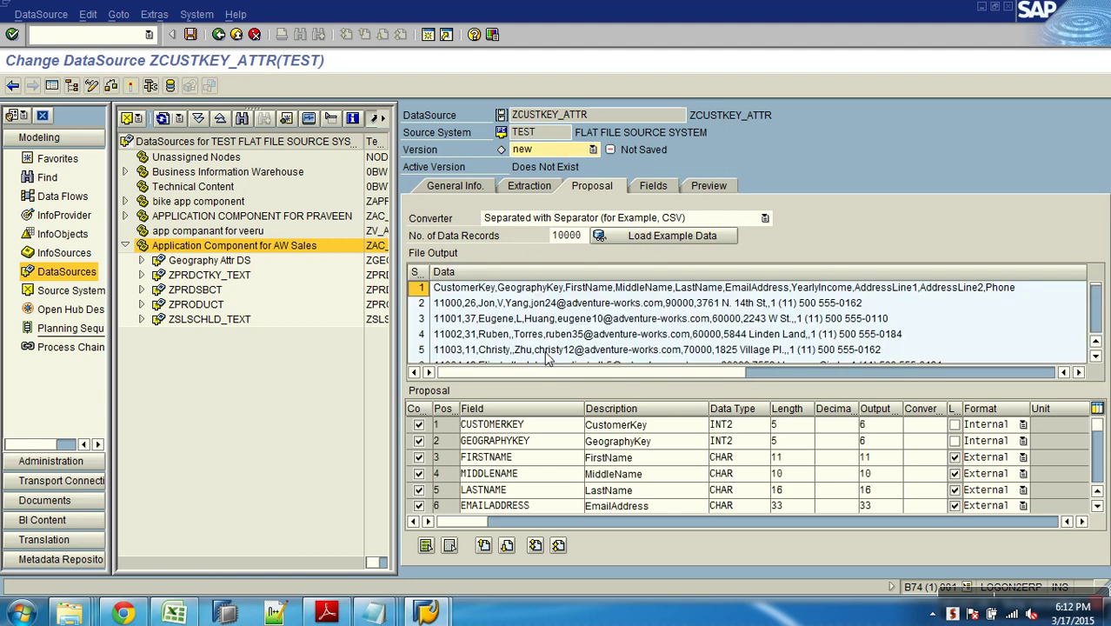
Change CUSTOMERKEY and GEOGRAPHYKEY from INT2 to NUMC and activate ZCUSTKEY_ATTR.
{"action": "left_click", "coordinate": [653, 185]}
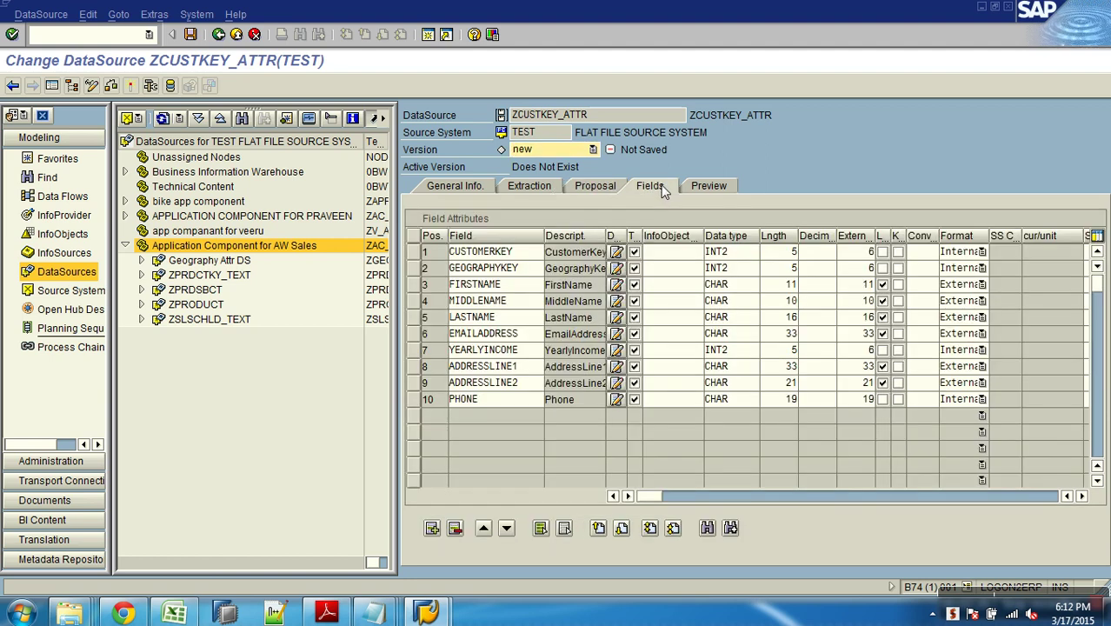
{"action": "left_click", "coordinate": [723, 254]}
{"action": "type", "text": "numc"}
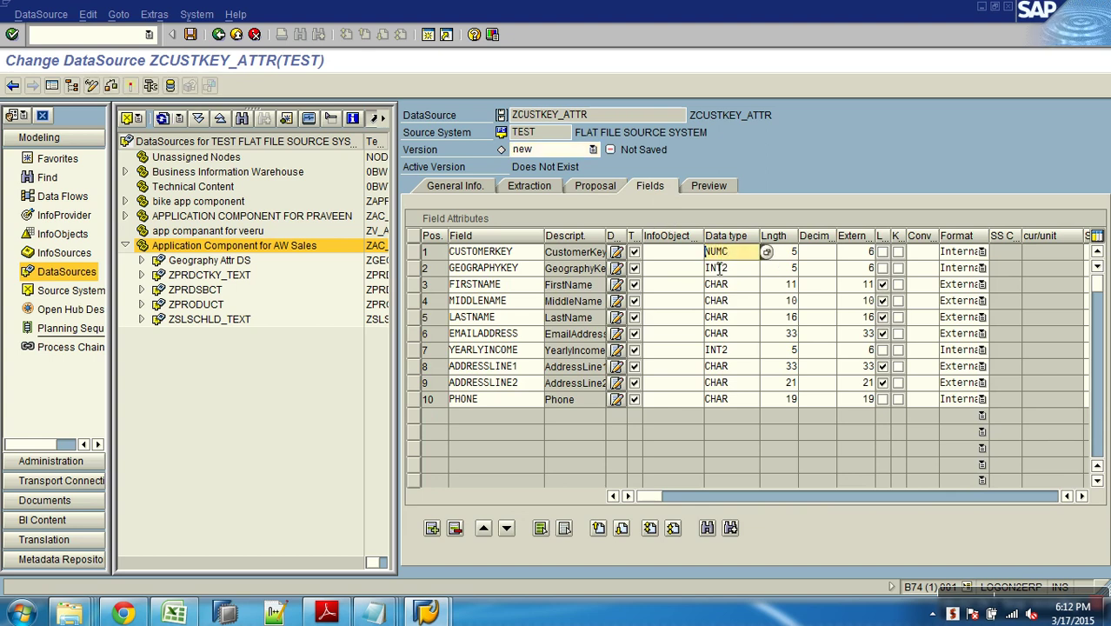
{"action": "left_click", "coordinate": [742, 272]}
{"action": "type", "text": "numc"}
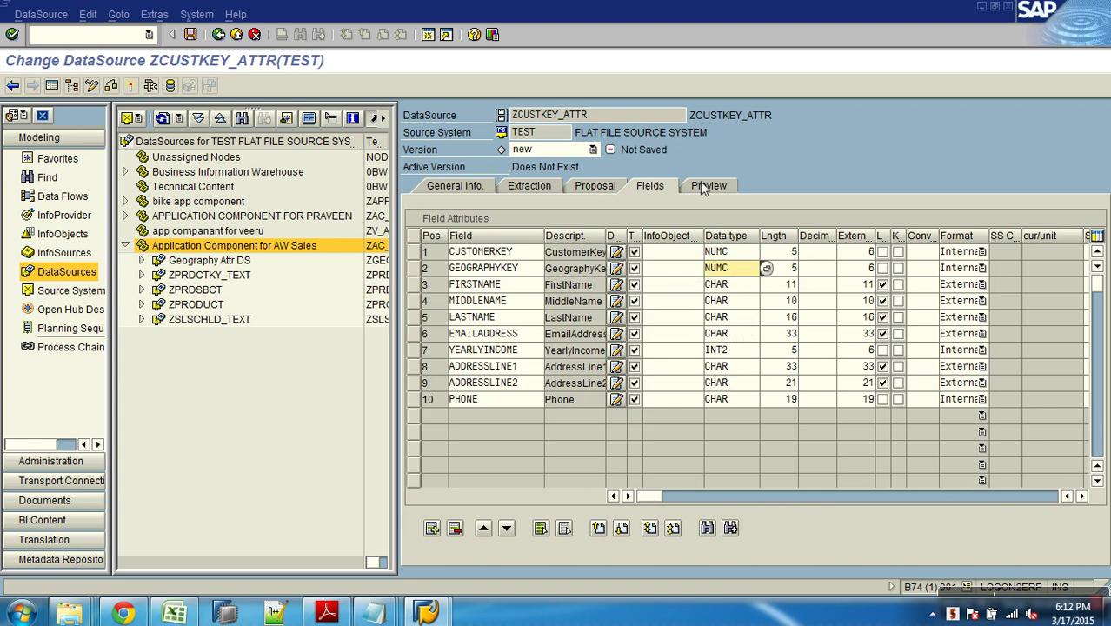
{"action": "left_click", "coordinate": [130, 88]}
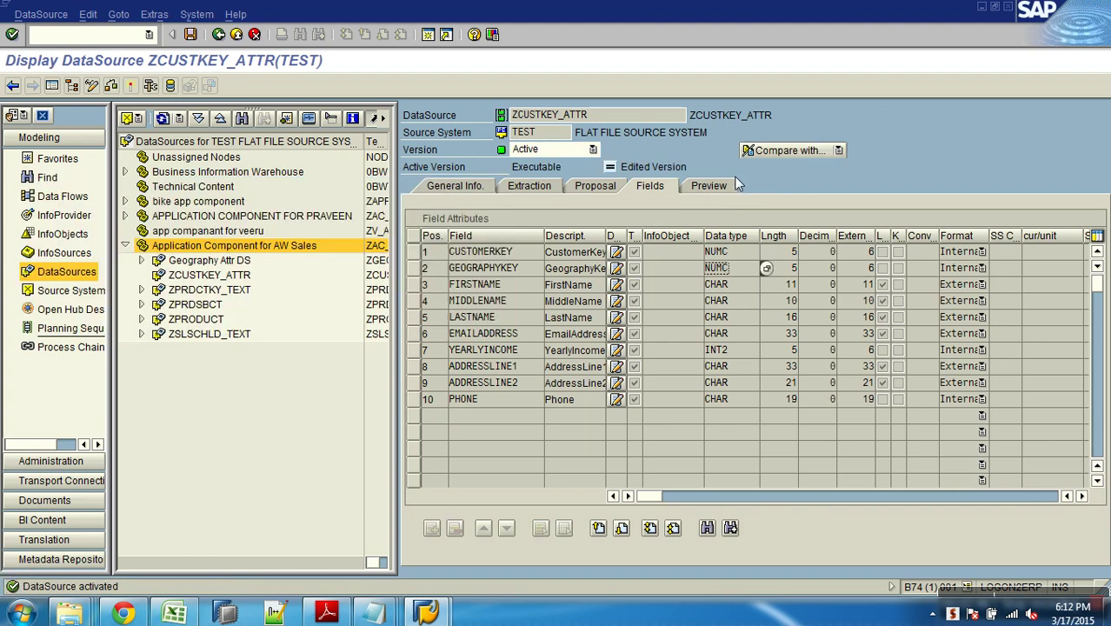
Read preview data (overflow on YEARLYINCOME 90000), then open Excel's recent workbooks list.
{"action": "left_click", "coordinate": [724, 184]}
{"action": "left_click", "coordinate": [669, 218]}
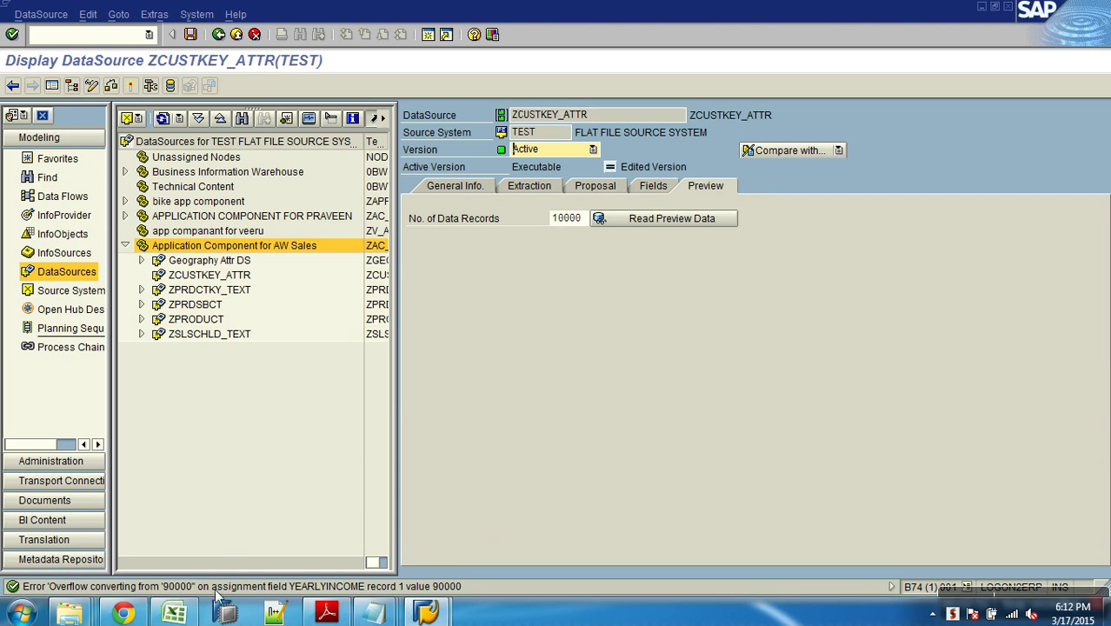
{"action": "left_click", "coordinate": [652, 188]}
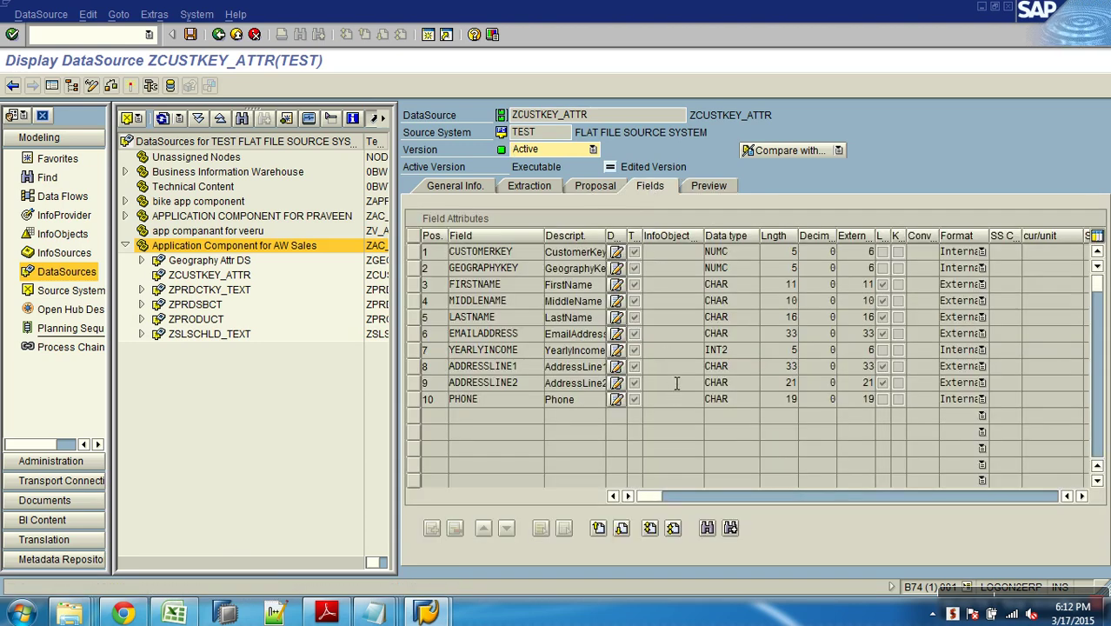
{"action": "left_click", "coordinate": [176, 614]}
{"action": "left_click", "coordinate": [12, 21]}
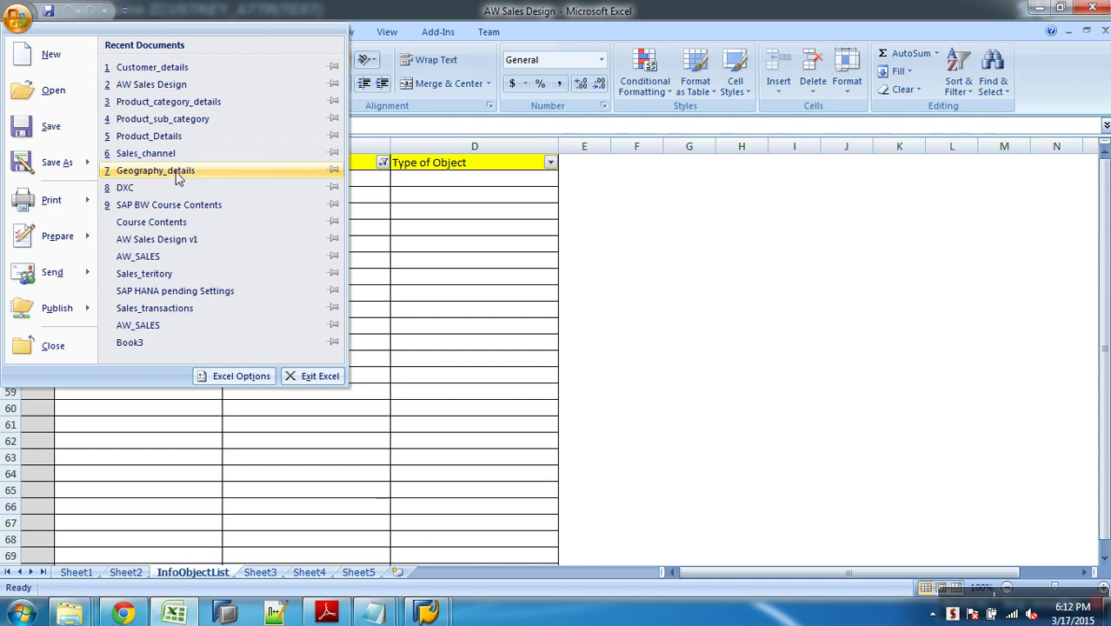
Reopen Customer_details with header filters and review the YearlyIncome values, which reach 170000.
{"action": "left_click", "coordinate": [179, 67]}
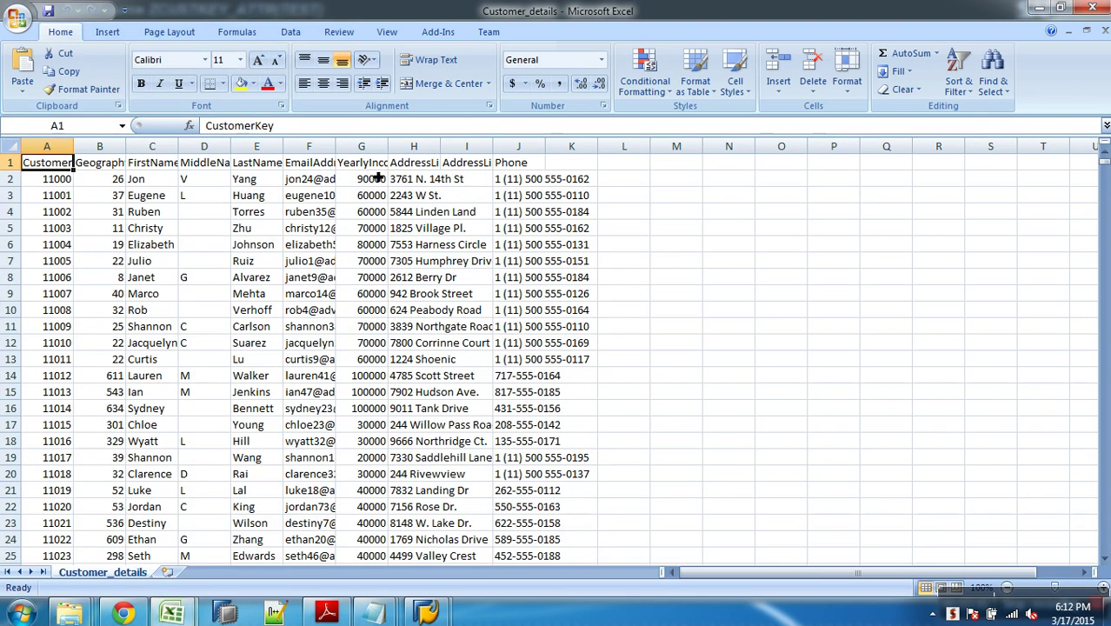
{"action": "left_click", "coordinate": [376, 165]}
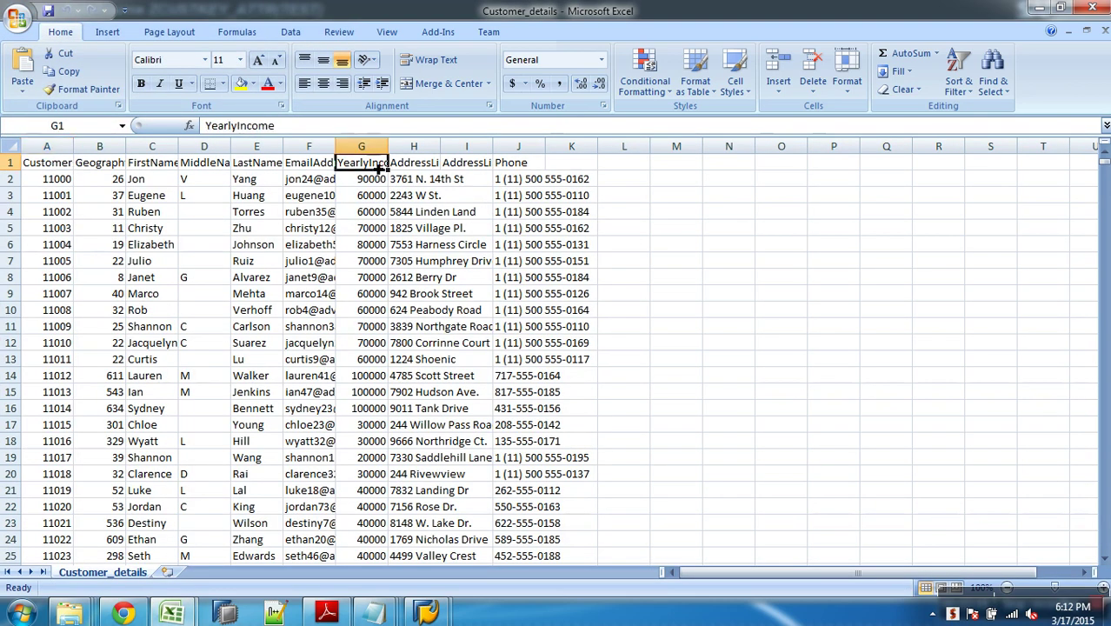
{"action": "left_click", "coordinate": [291, 31]}
{"action": "left_click", "coordinate": [429, 74]}
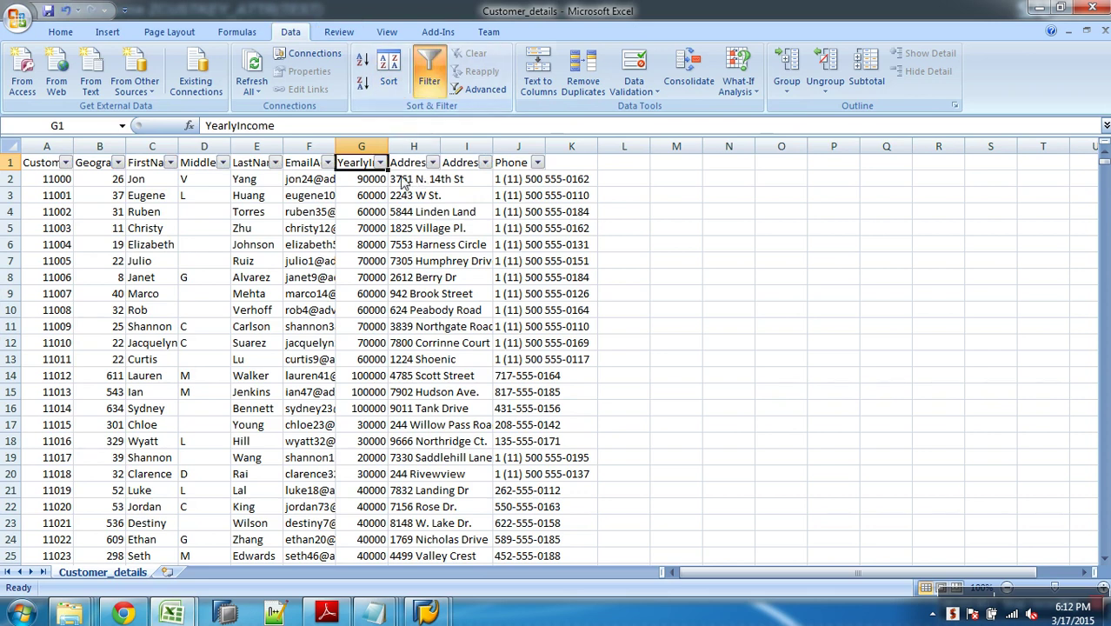
{"action": "left_click", "coordinate": [380, 163]}
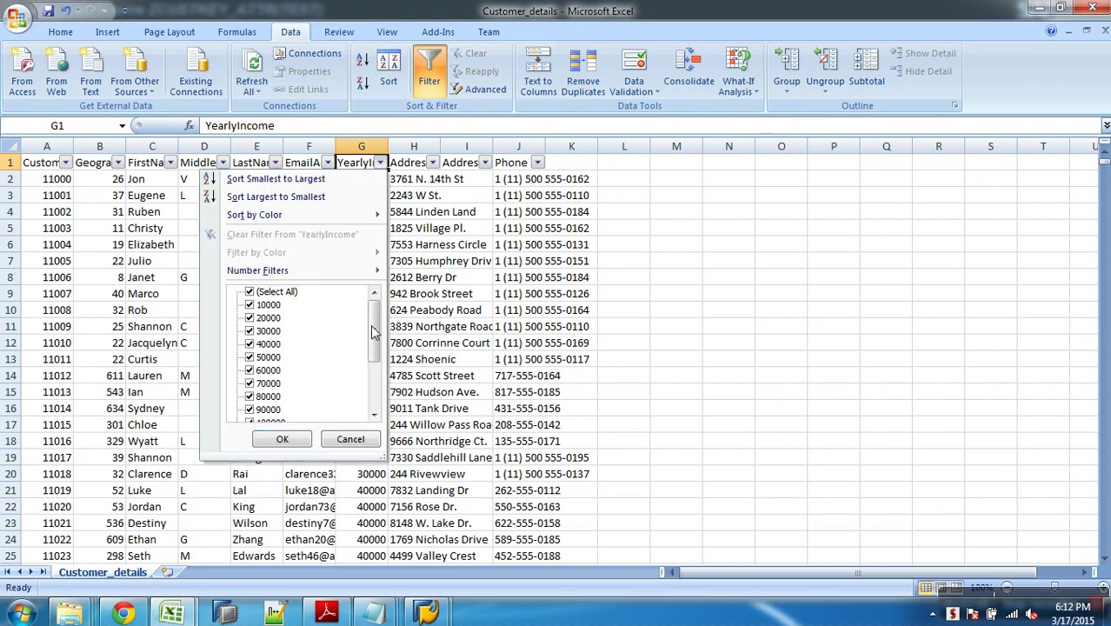
{"action": "left_click_drag", "start_coordinate": [372, 331], "coordinate": [373, 396]}
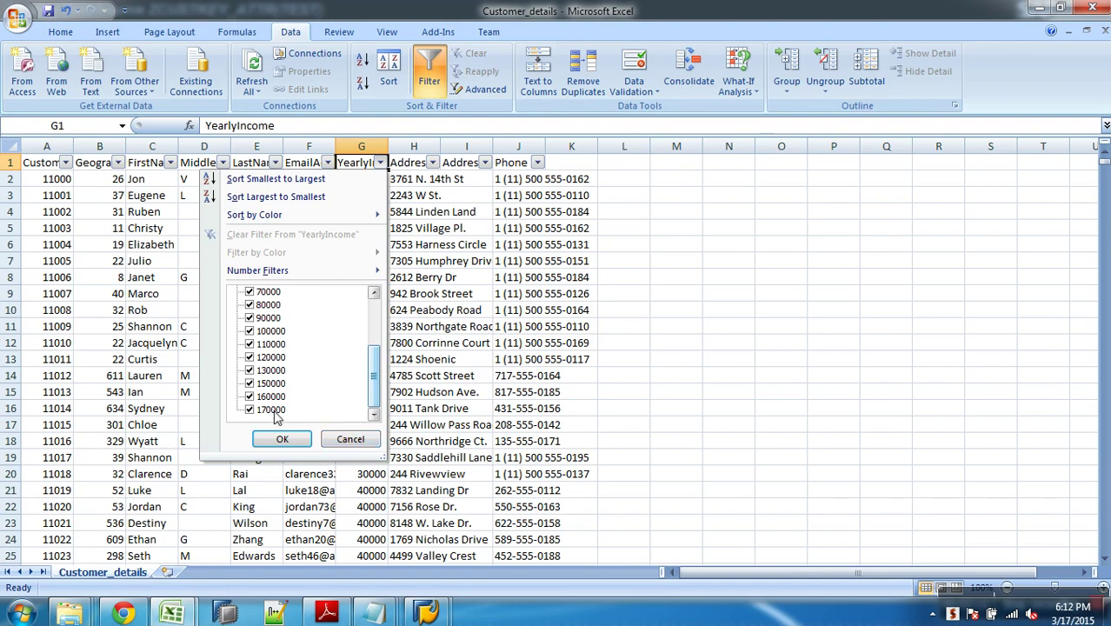
{"action": "key", "text": "alt+Tab"}
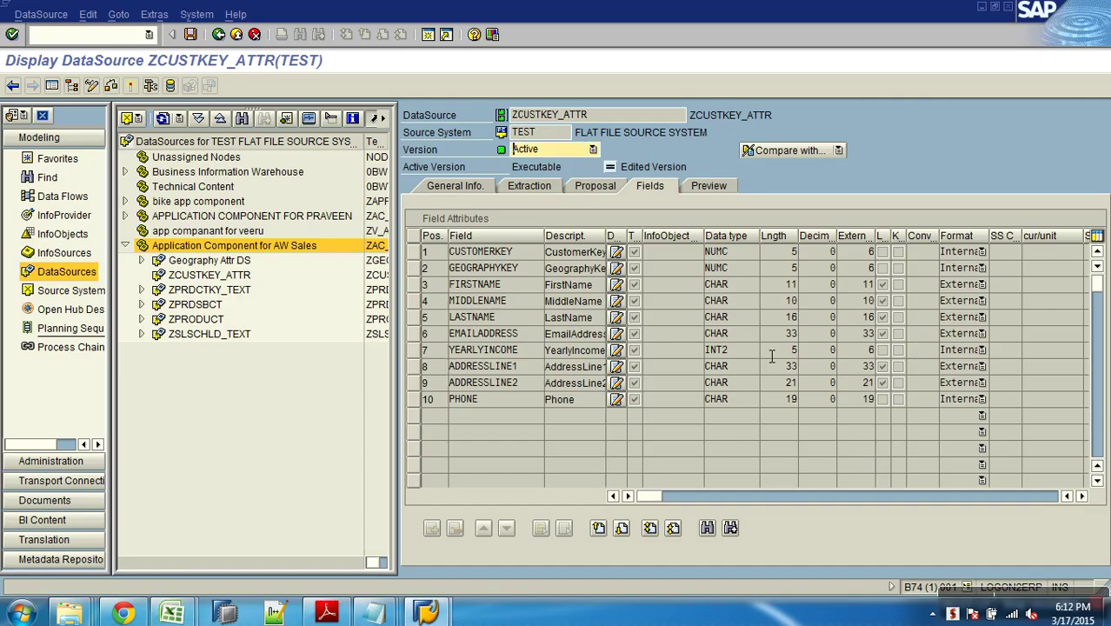
Change YEARLYINCOME to data type INT4 (length 10) and reactivate the ZCUSTKEY_ATTR DataSource.
{"action": "left_click", "coordinate": [777, 356]}
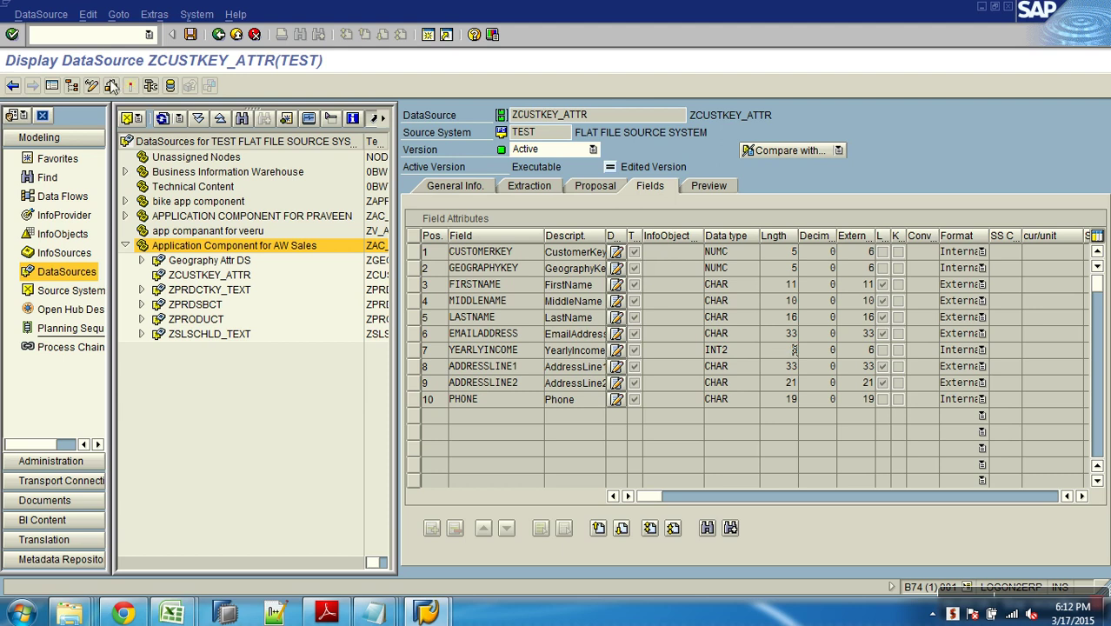
{"action": "left_click", "coordinate": [91, 85]}
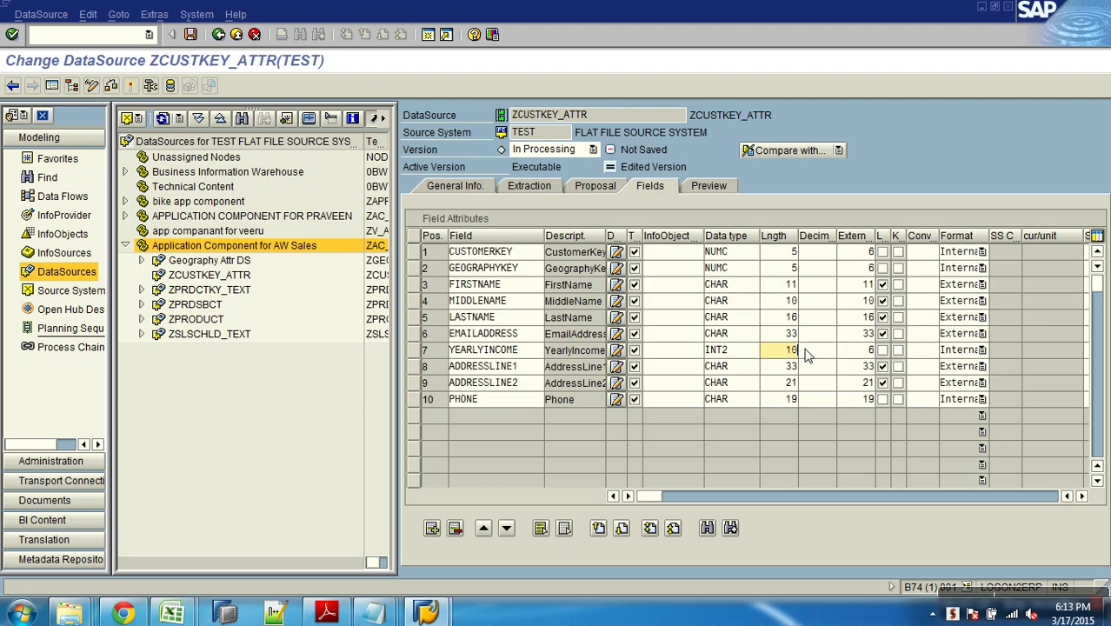
{"action": "left_click", "coordinate": [713, 351]}
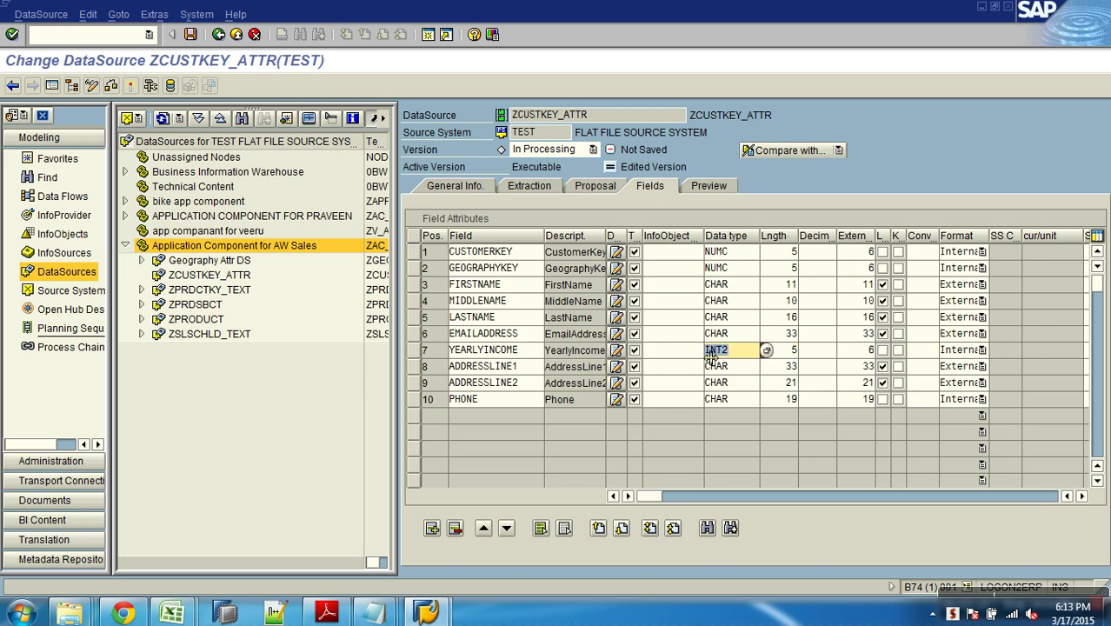
{"action": "type", "text": "Int4"}
{"action": "key", "text": "Return"}
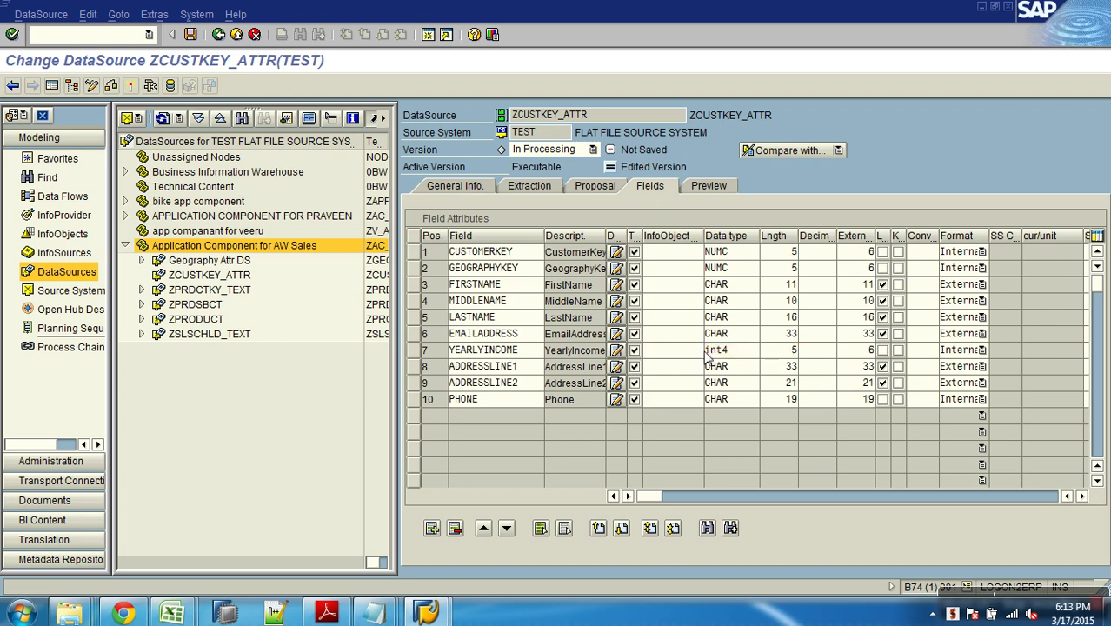
{"action": "left_click", "coordinate": [131, 85]}
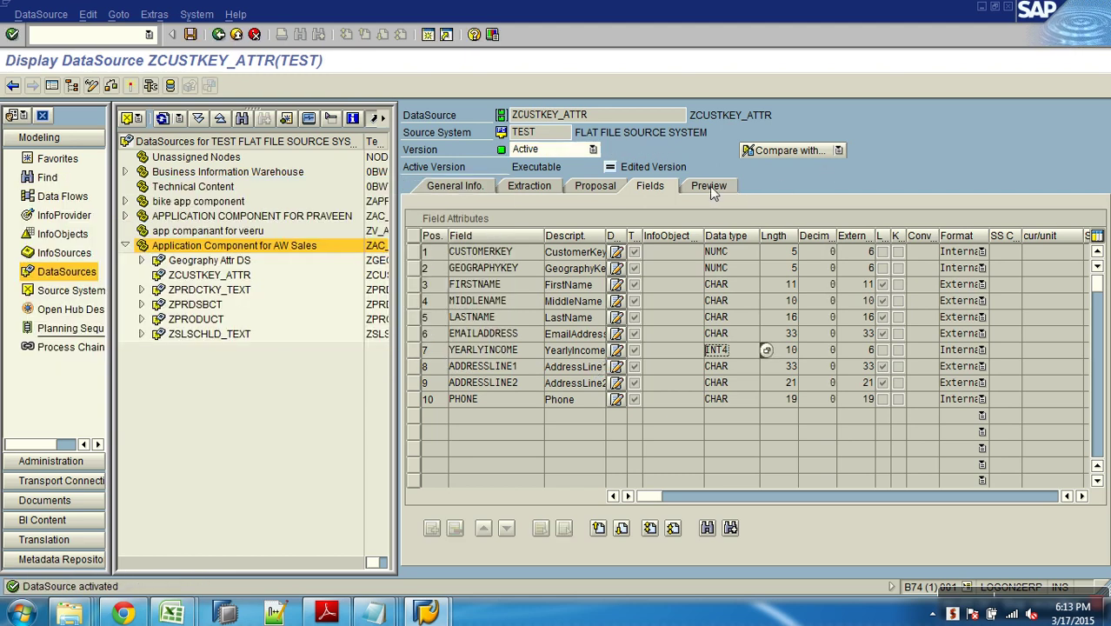
{"action": "left_click", "coordinate": [710, 186]}
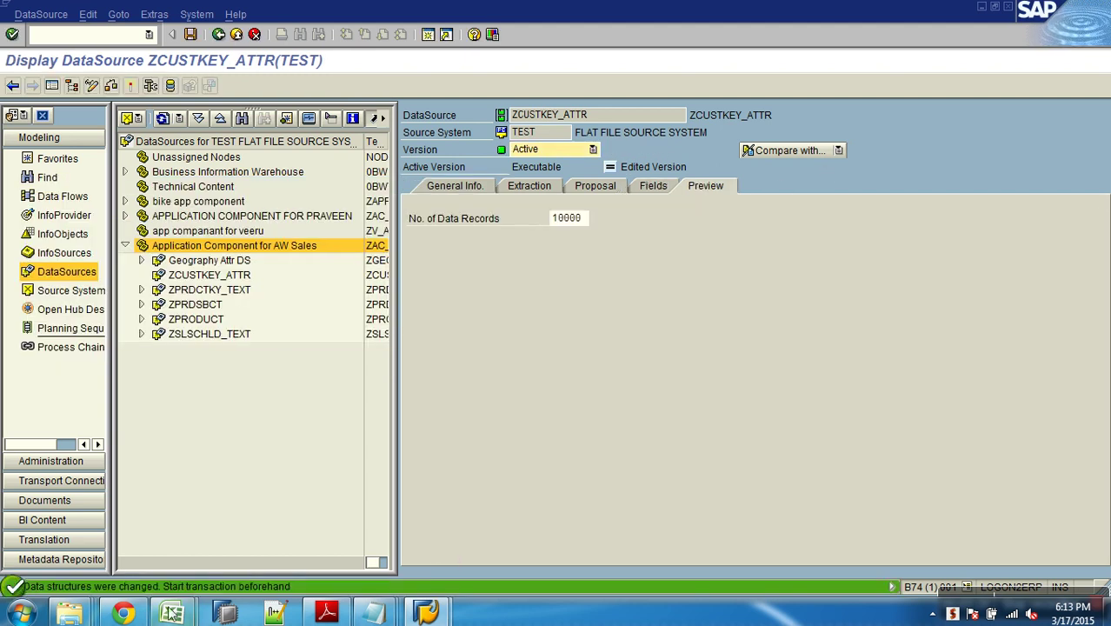
Bring the Customer_details workbook forward in Excel and close it.
{"action": "mouse_move", "coordinate": [171, 614]}
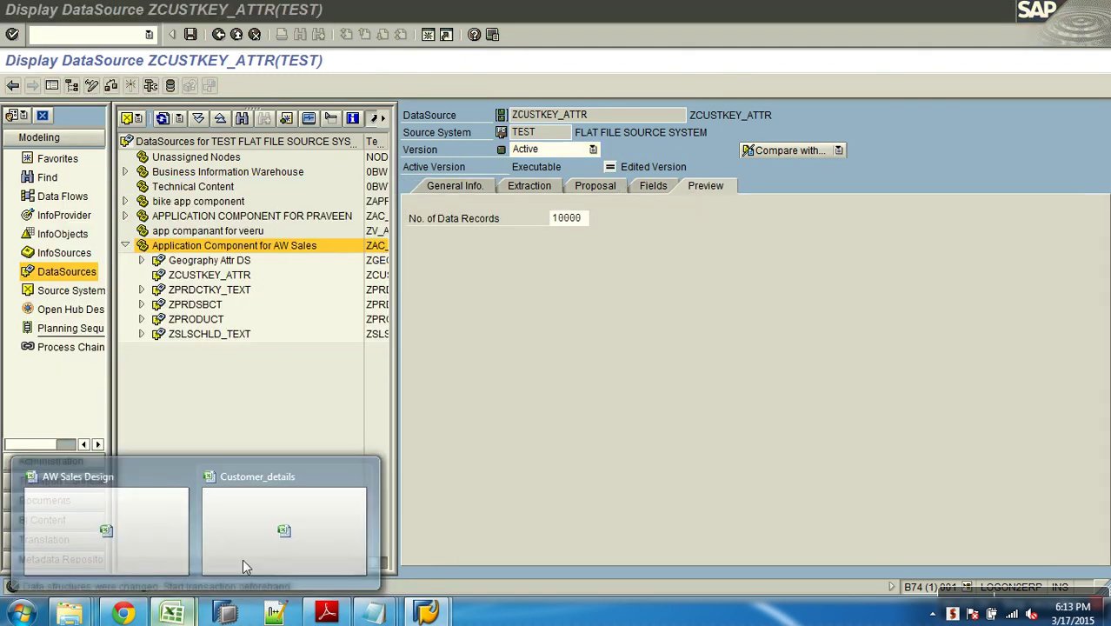
{"action": "left_click", "coordinate": [242, 559]}
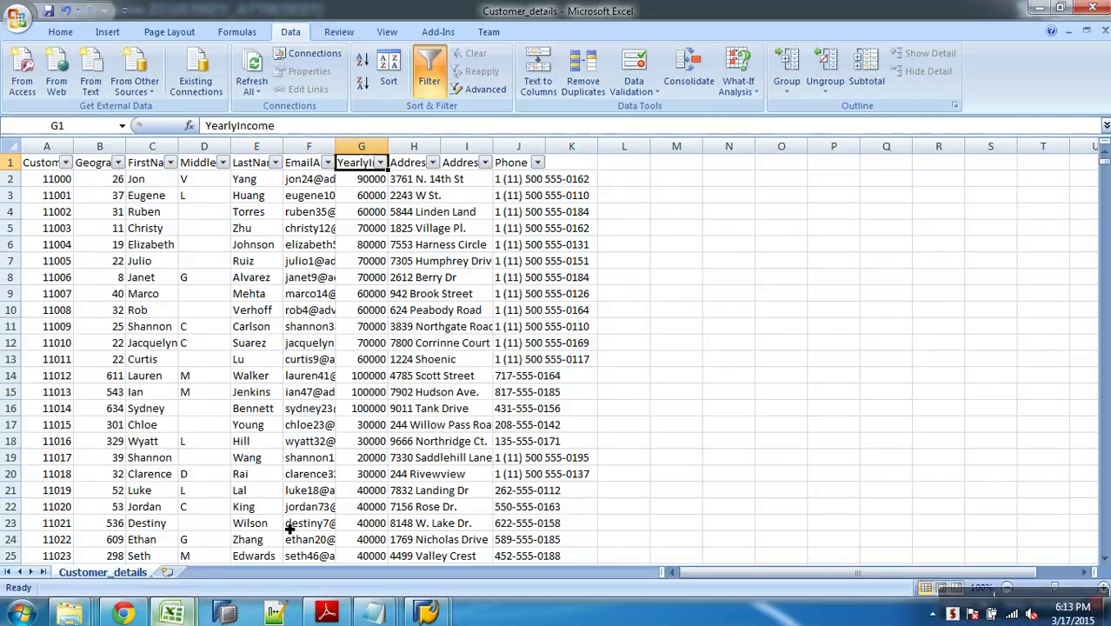
{"action": "left_click", "coordinate": [1103, 35]}
Discard the unsaved Customer_details changes and restart the workbench with /nrsa1.
{"action": "left_click", "coordinate": [579, 348]}
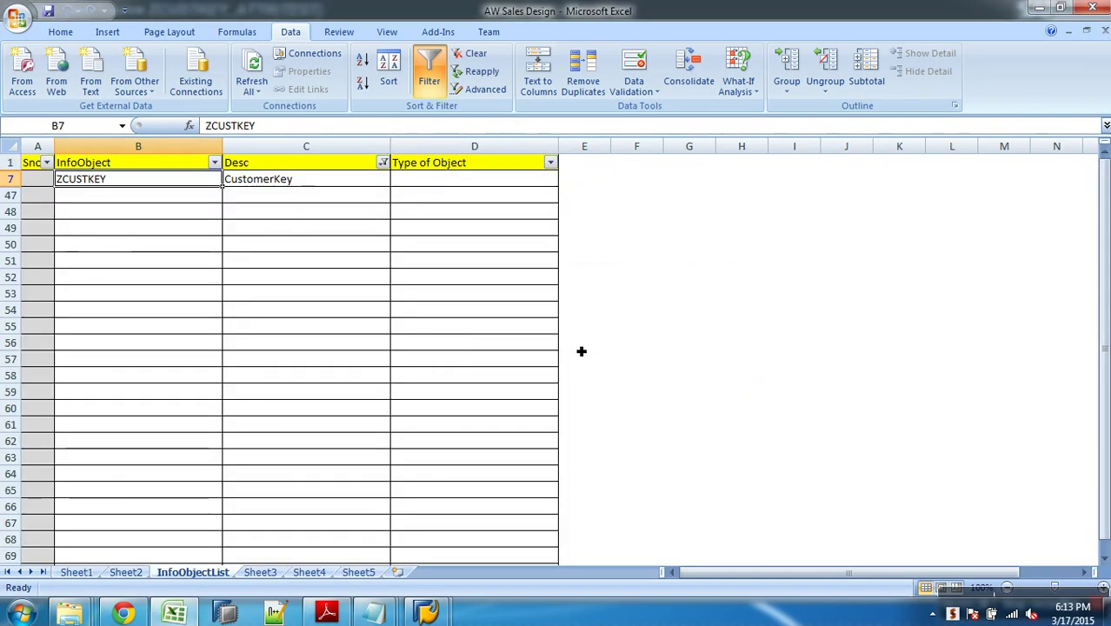
{"action": "key", "text": "alt+Tab"}
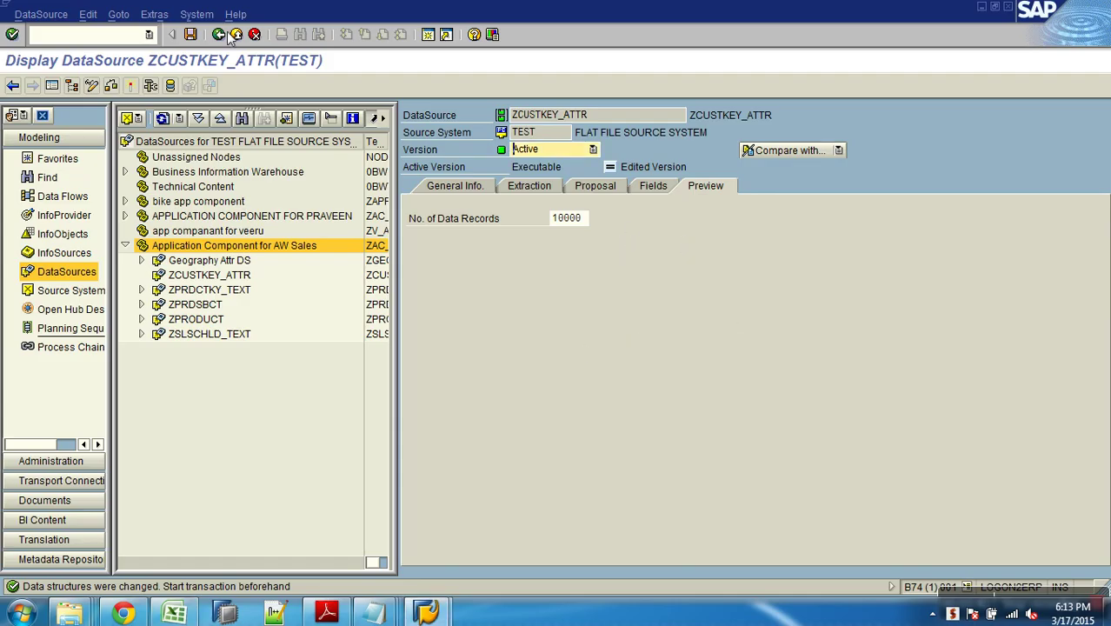
{"action": "left_click", "coordinate": [108, 38]}
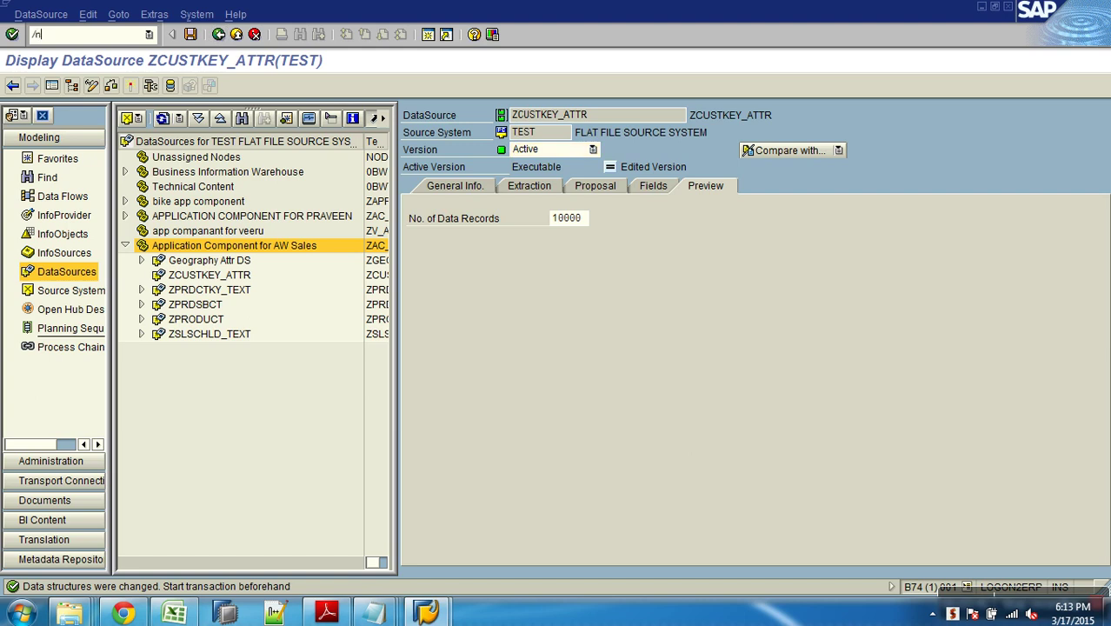
{"action": "type", "text": "/nrsa1"}
{"action": "key", "text": "Return"}
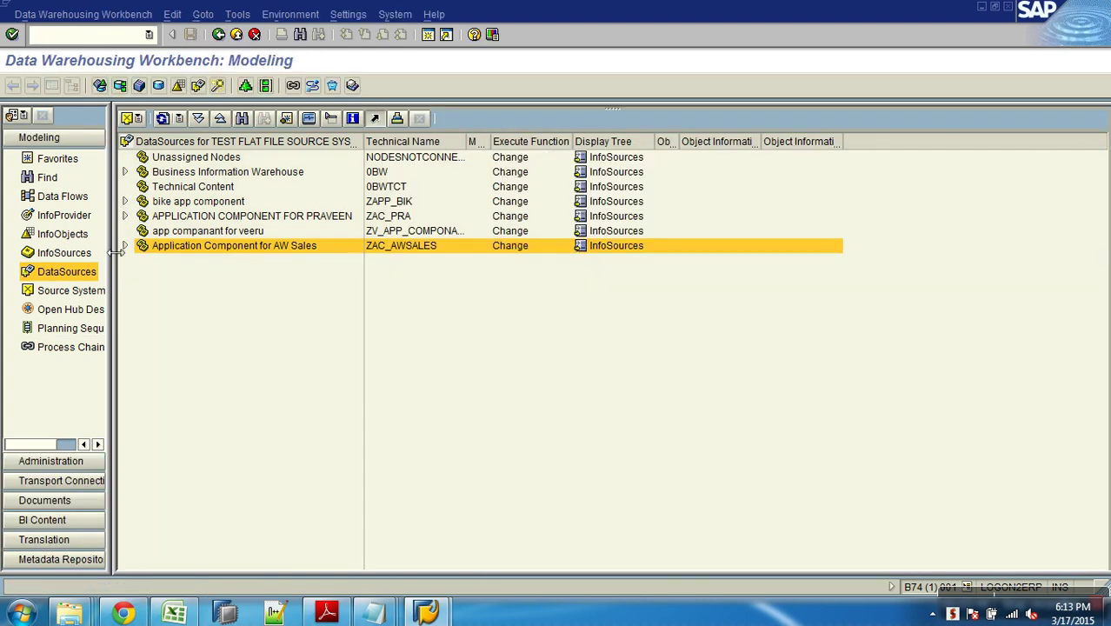
Open ZCUSTKEY_ATTR under AW Sales, read its preview data, and return to the DataSources tree.
{"action": "left_click", "coordinate": [125, 247]}
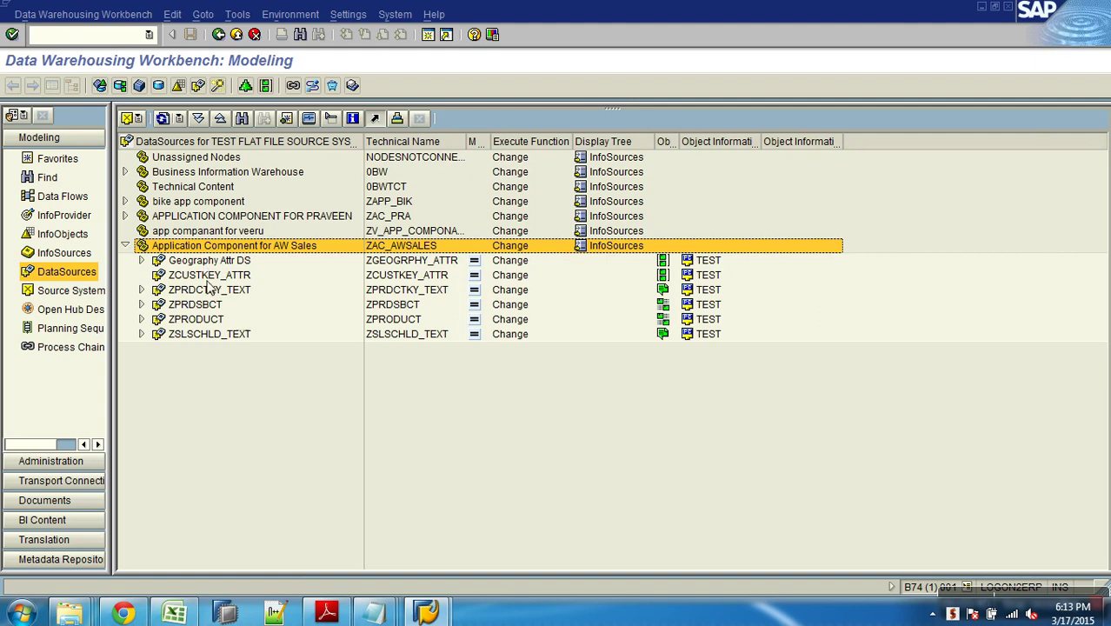
{"action": "left_click", "coordinate": [209, 276]}
{"action": "double_click", "coordinate": [210, 276]}
{"action": "left_click", "coordinate": [705, 185]}
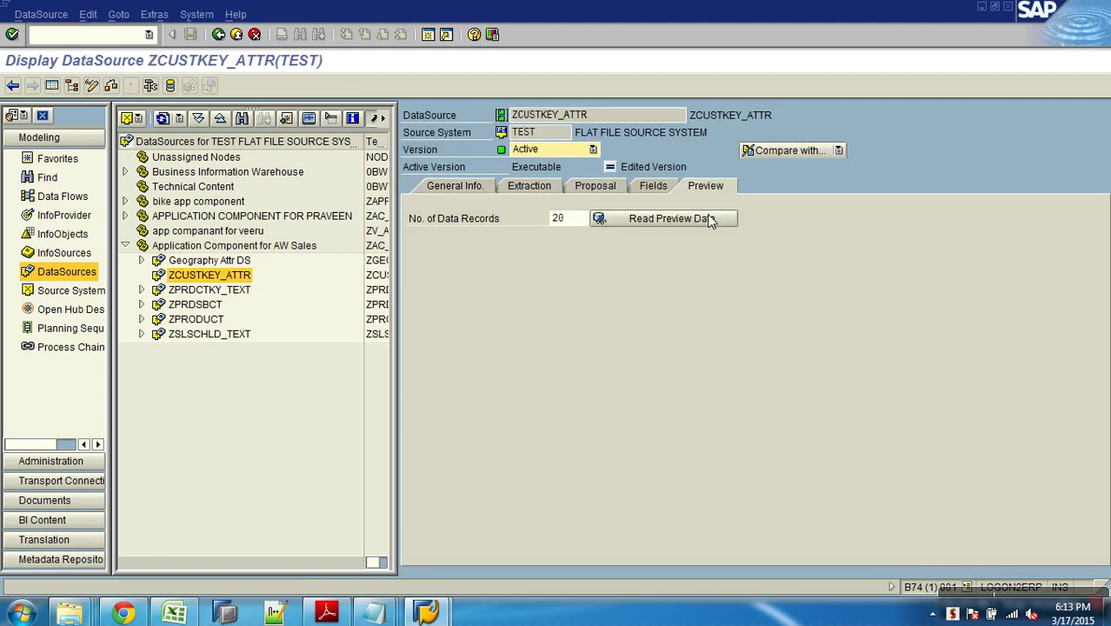
{"action": "left_click", "coordinate": [709, 219]}
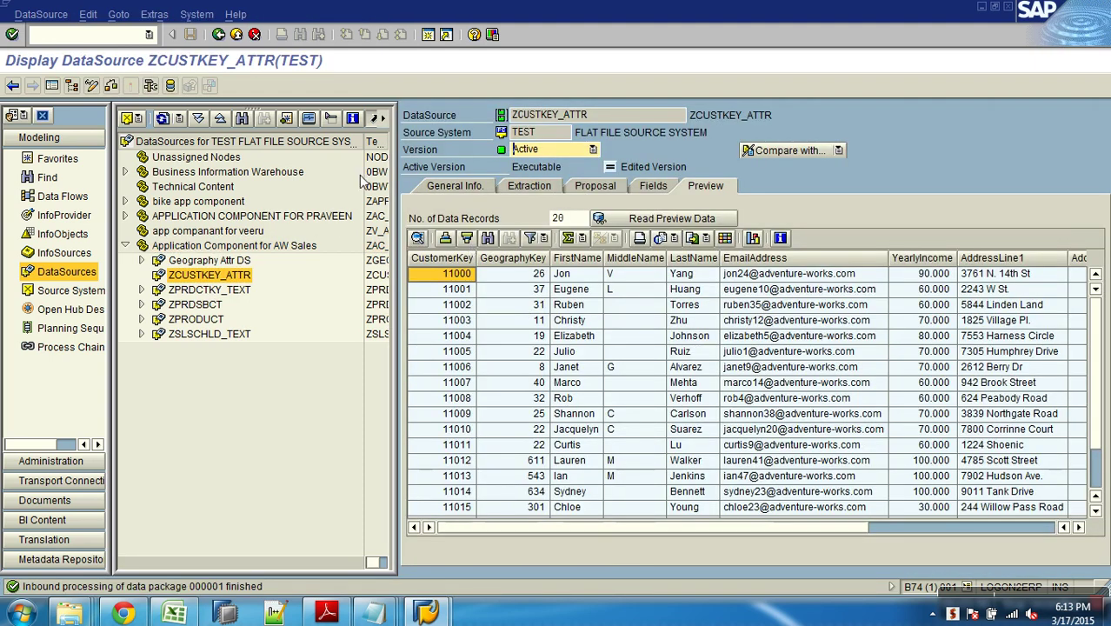
{"action": "left_click", "coordinate": [236, 34]}
{"action": "left_click", "coordinate": [388, 267]}
Create a transformation for the CustomerKey attributes from DataSource ZCUSTKEY_ATTR, source system TEST.
{"action": "left_click", "coordinate": [393, 276]}
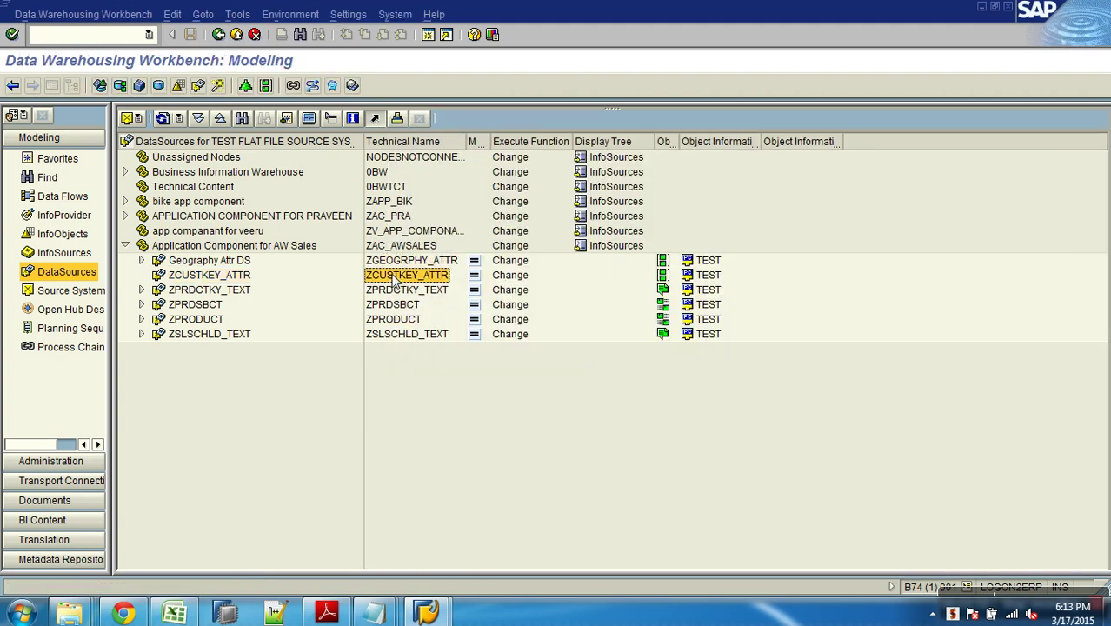
{"action": "left_click", "coordinate": [63, 214]}
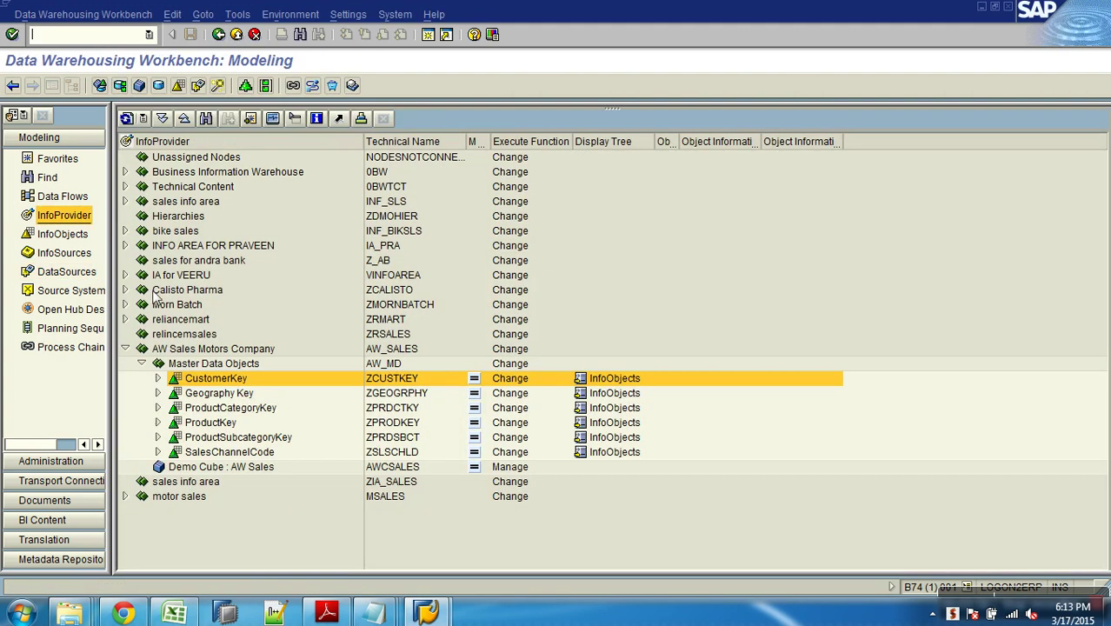
{"action": "left_click", "coordinate": [168, 383]}
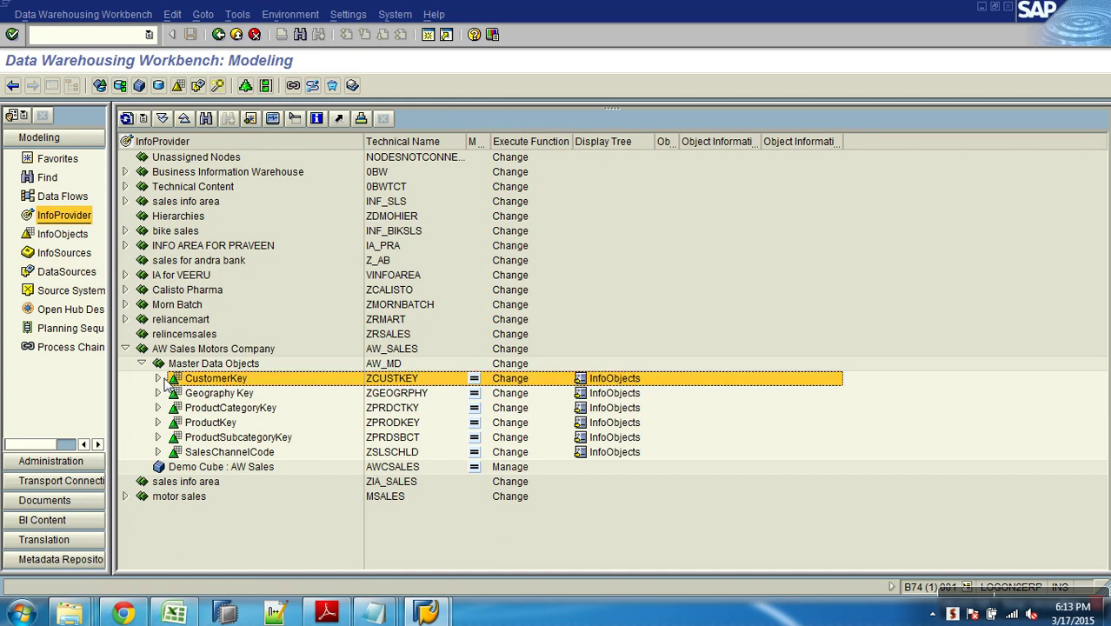
{"action": "left_click", "coordinate": [158, 379]}
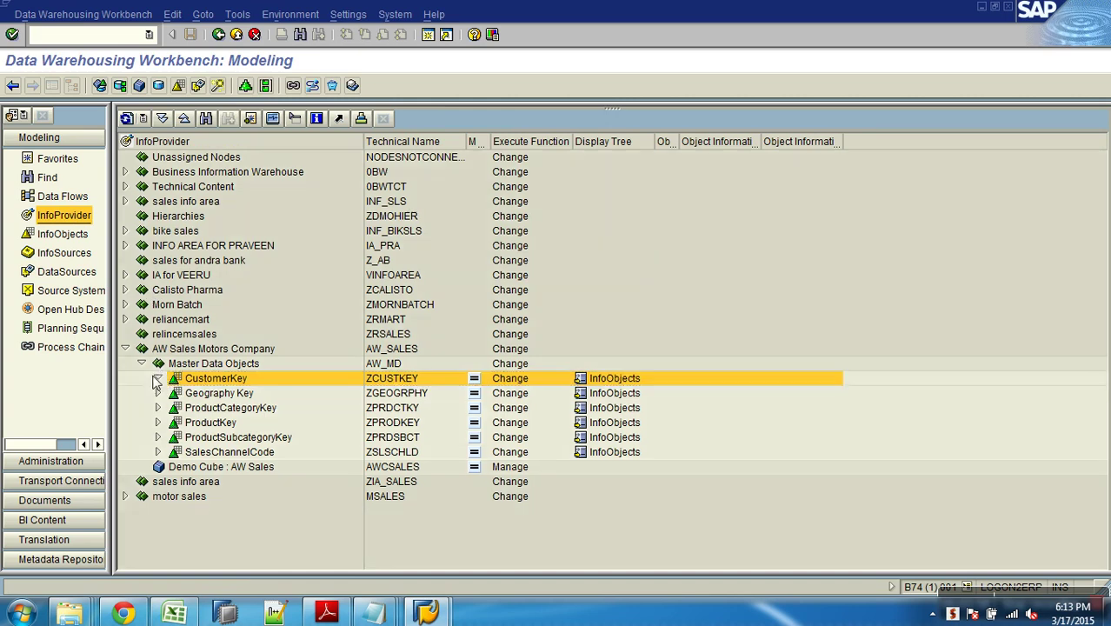
{"action": "right_click", "coordinate": [222, 394]}
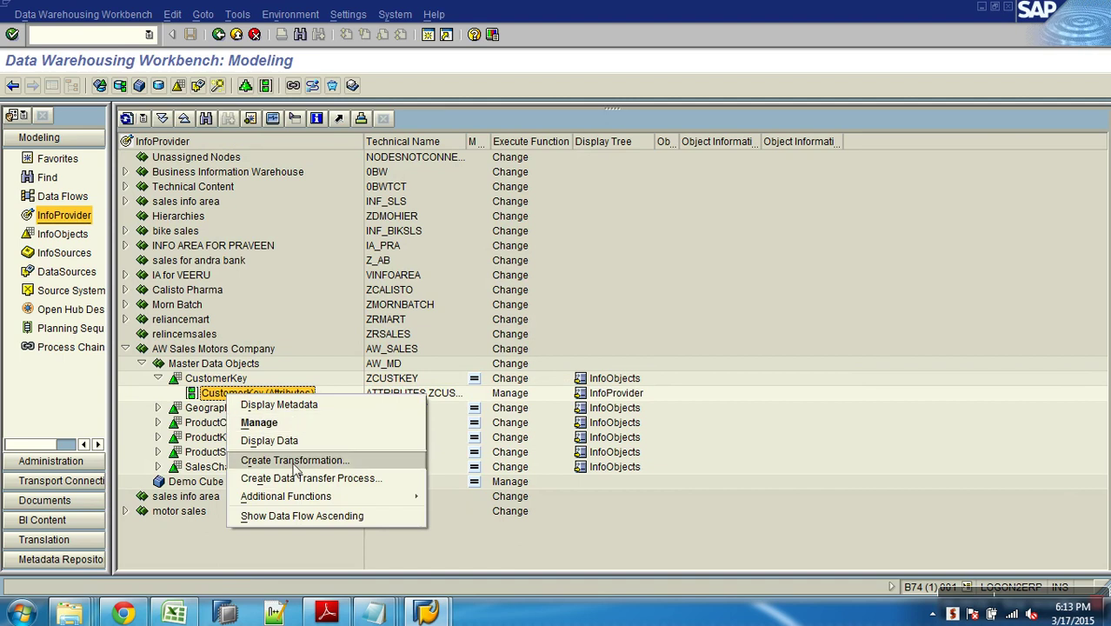
{"action": "left_click", "coordinate": [278, 460]}
{"action": "left_click", "coordinate": [243, 382]}
{"action": "left_click", "coordinate": [113, 394]}
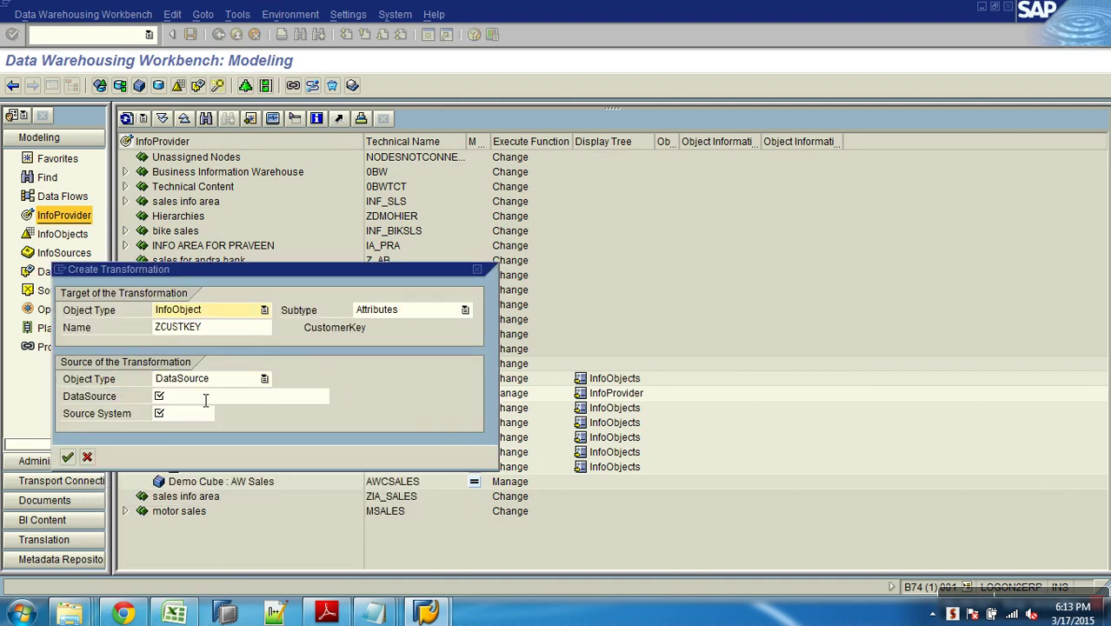
{"action": "left_click", "coordinate": [200, 396]}
{"action": "type", "text": "ZCUSTKEY_ATTR"}
{"action": "left_click", "coordinate": [198, 414]}
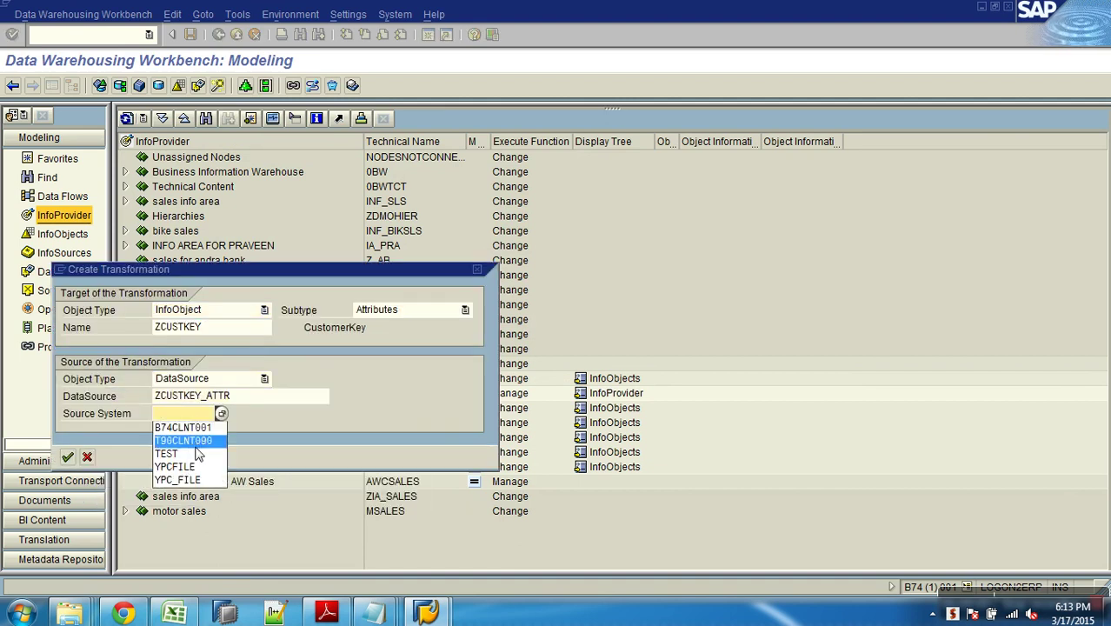
{"action": "left_click", "coordinate": [194, 452]}
{"action": "key", "text": "Return"}
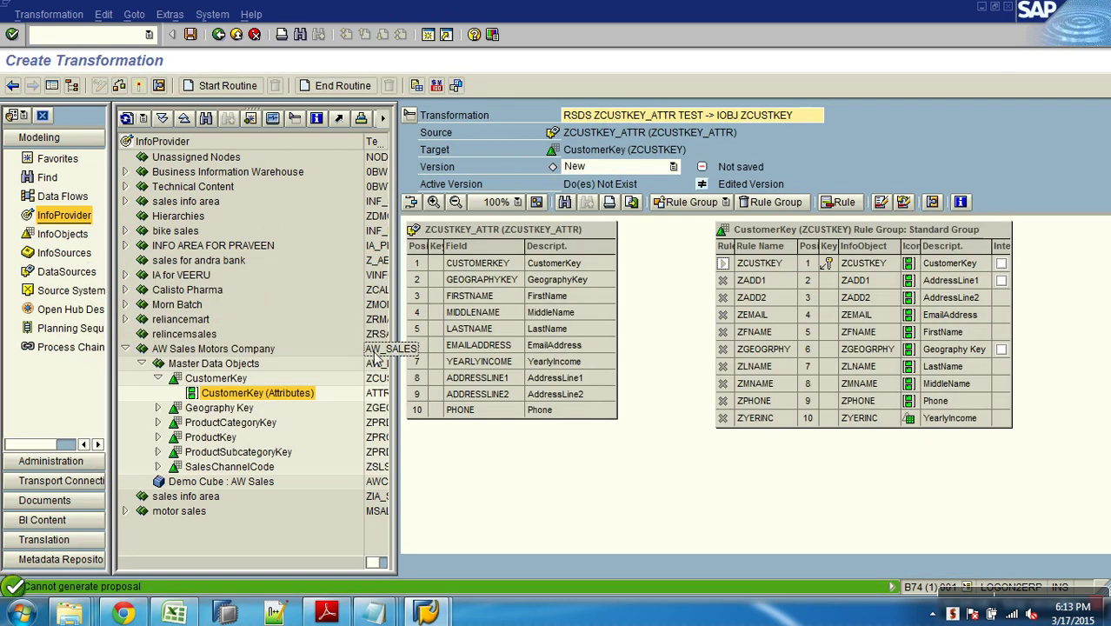
Map CUSTOMERKEY, GEOGRAPHYKEY, name, email, address, PHONE and YEARLYINCOME fields to their Z-target rules.
{"action": "left_click_drag", "start_coordinate": [598, 264], "coordinate": [731, 264]}
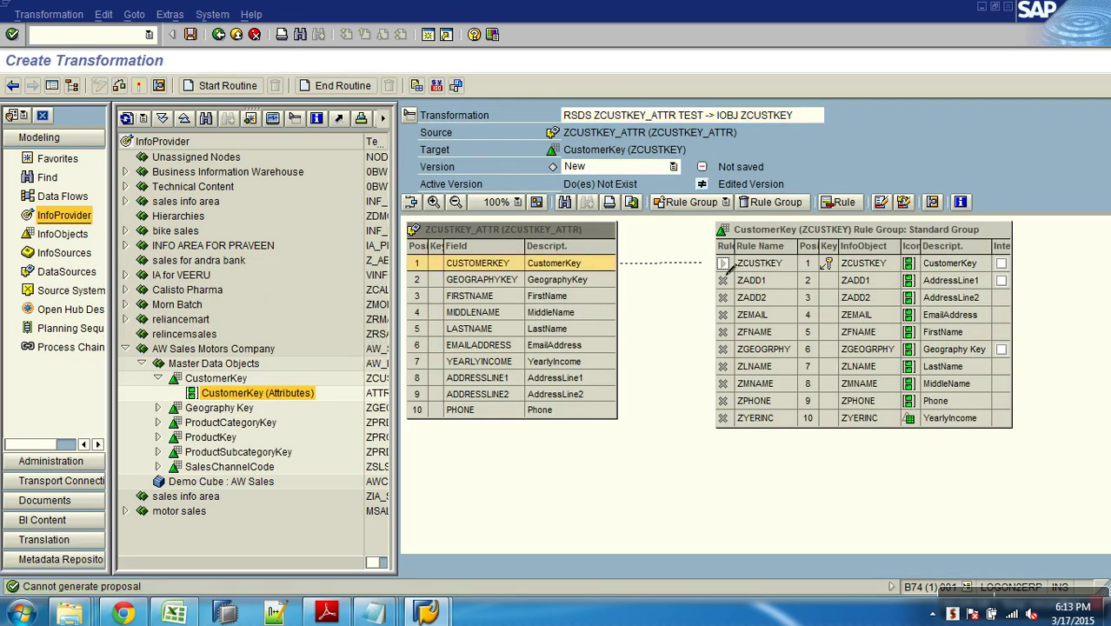
{"action": "left_click_drag", "start_coordinate": [588, 285], "coordinate": [736, 350]}
{"action": "left_click_drag", "start_coordinate": [597, 303], "coordinate": [745, 338]}
{"action": "left_click_drag", "start_coordinate": [585, 318], "coordinate": [741, 384]}
{"action": "left_click_drag", "start_coordinate": [613, 333], "coordinate": [740, 369]}
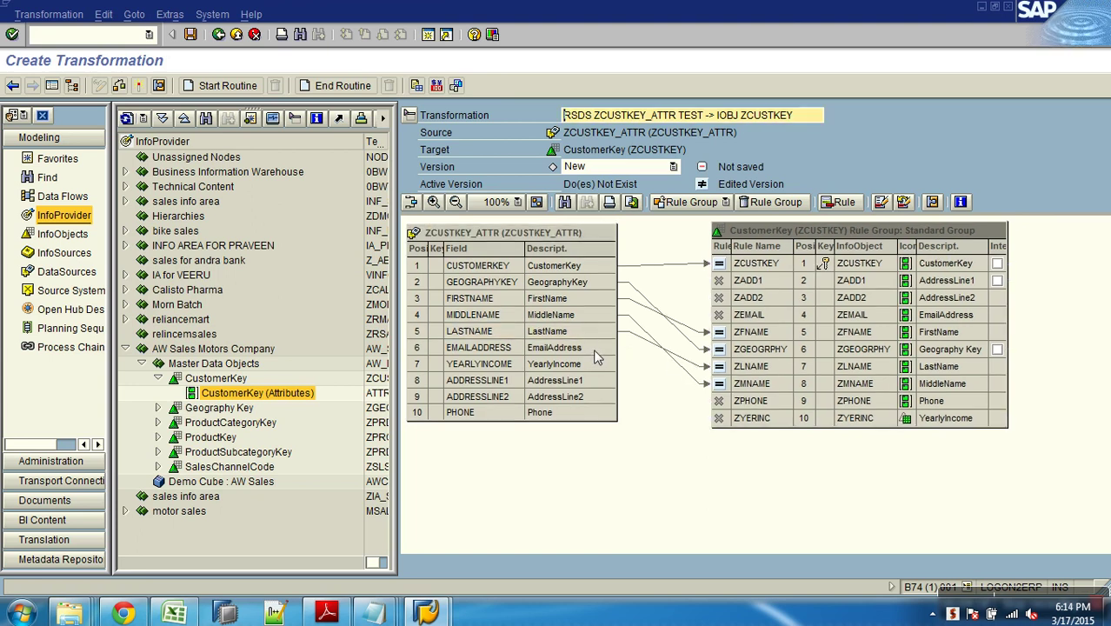
{"action": "left_click_drag", "start_coordinate": [602, 349], "coordinate": [748, 320]}
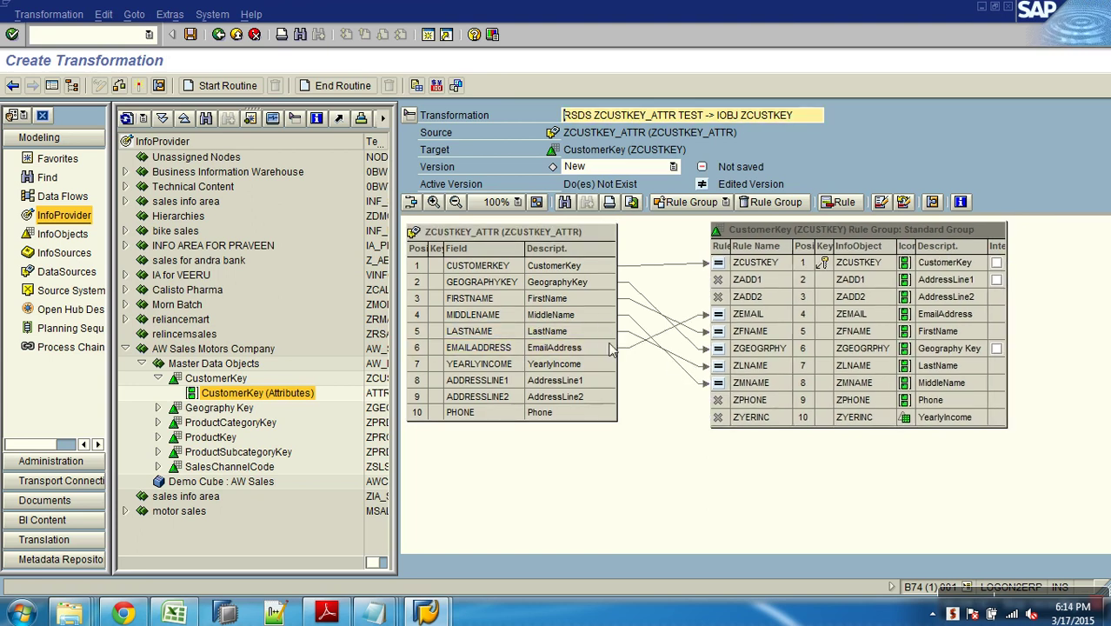
{"action": "left_click_drag", "start_coordinate": [594, 379], "coordinate": [739, 280]}
{"action": "left_click_drag", "start_coordinate": [608, 402], "coordinate": [742, 300]}
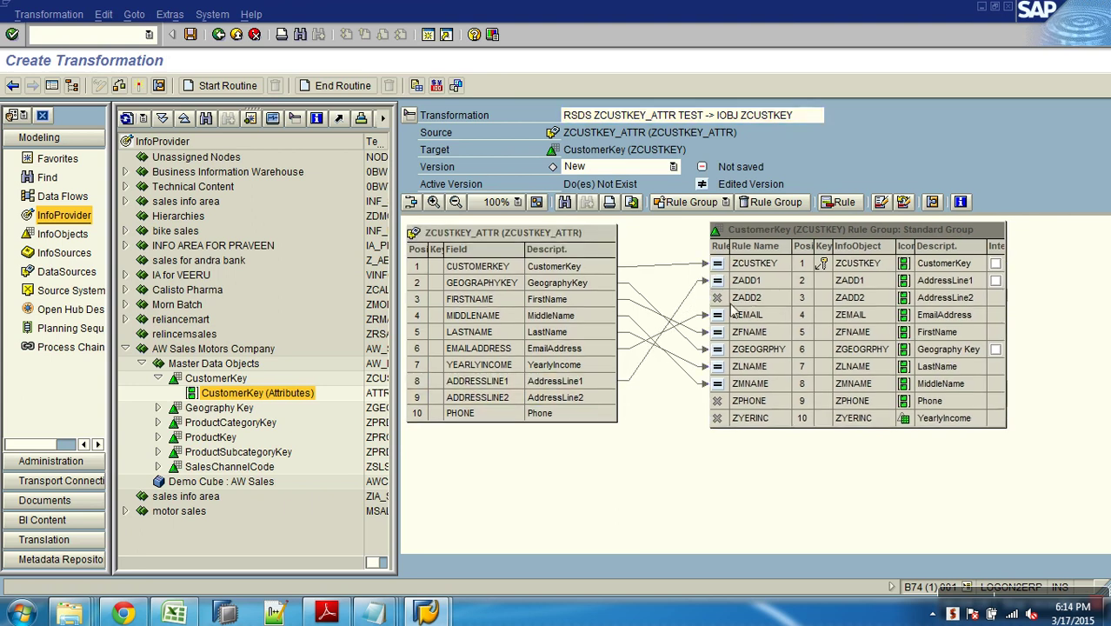
{"action": "left_click_drag", "start_coordinate": [609, 422], "coordinate": [739, 403]}
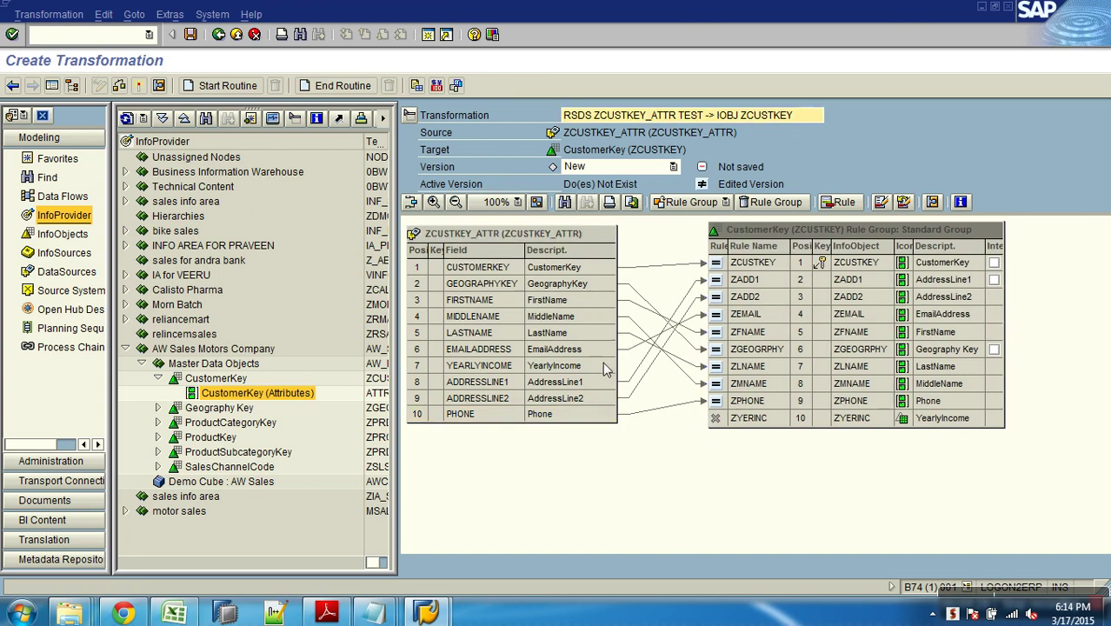
{"action": "left_click_drag", "start_coordinate": [606, 369], "coordinate": [733, 421]}
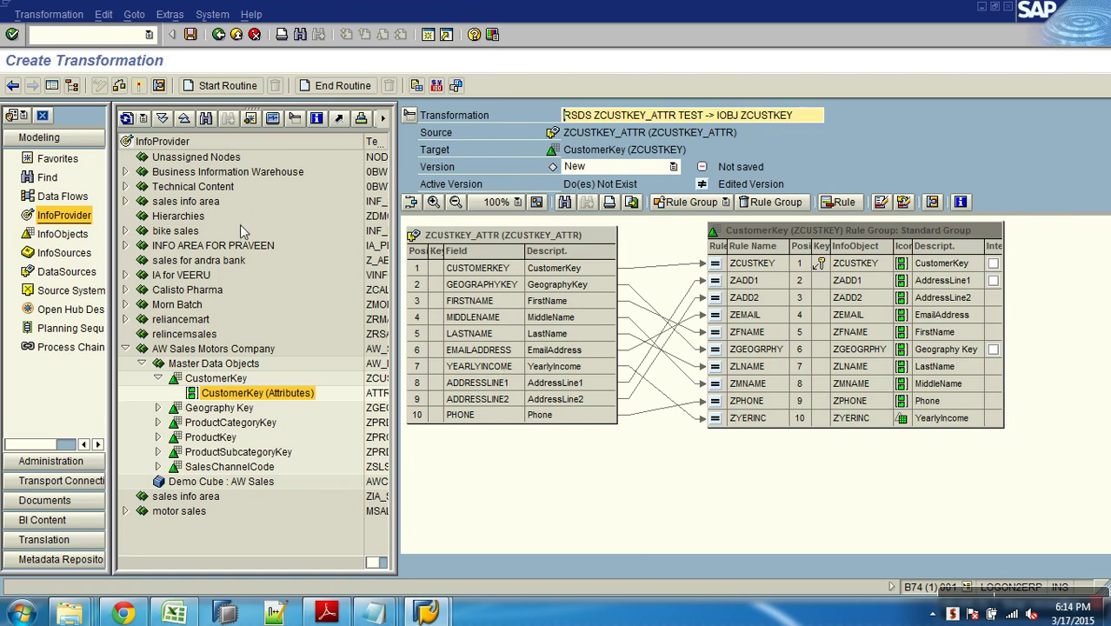
Check and activate the transformation, accepting the field-length warnings, and return to the tree.
{"action": "left_click", "coordinate": [119, 85]}
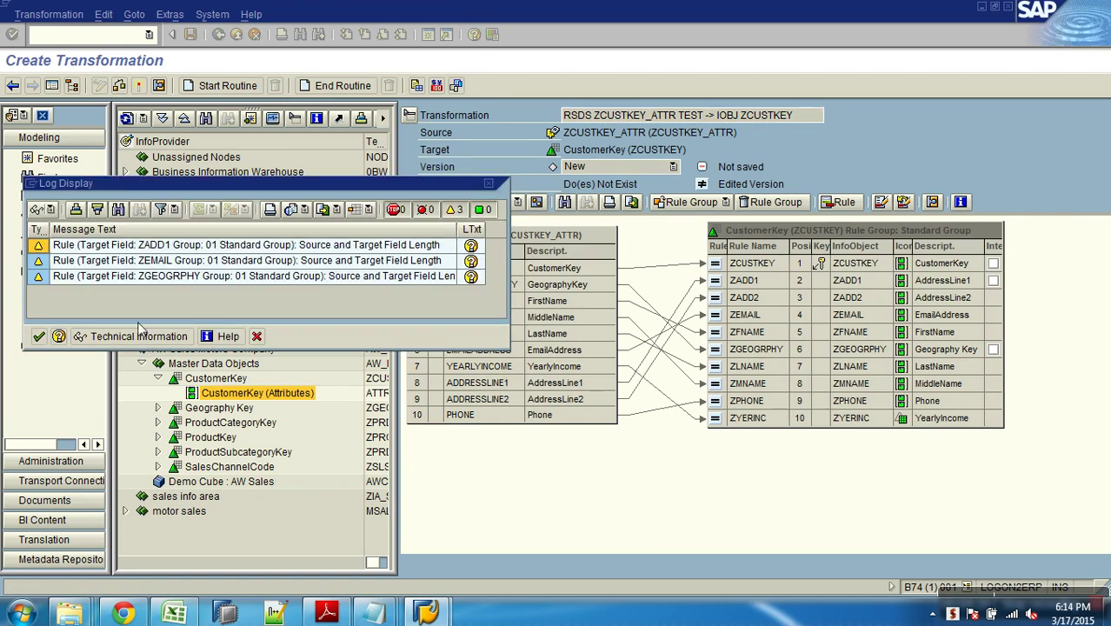
{"action": "left_click", "coordinate": [39, 336]}
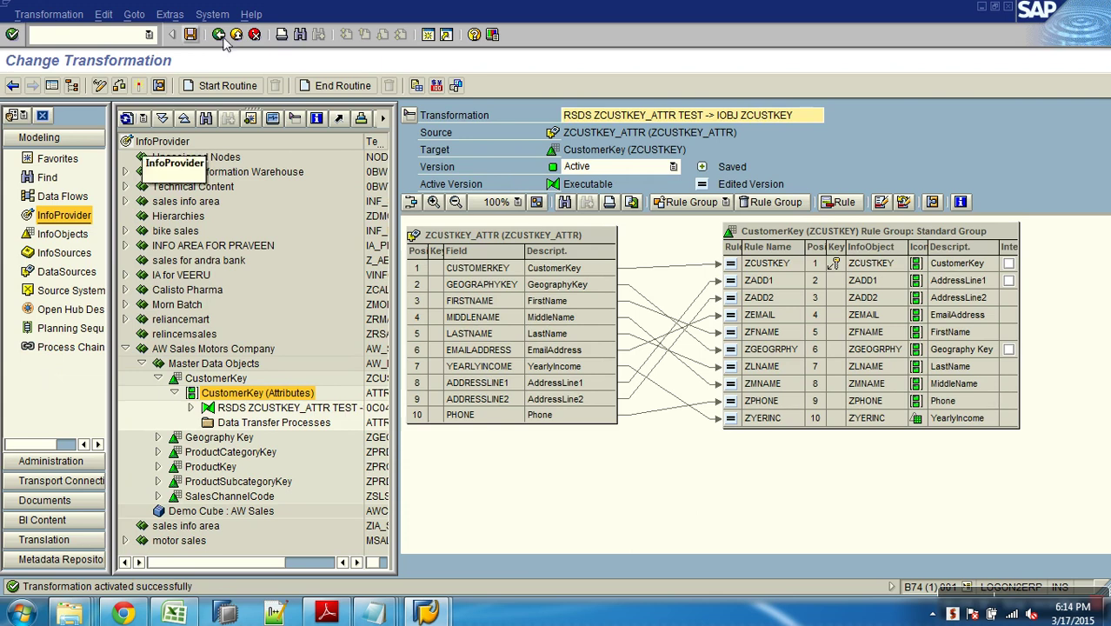
{"action": "left_click", "coordinate": [231, 409]}
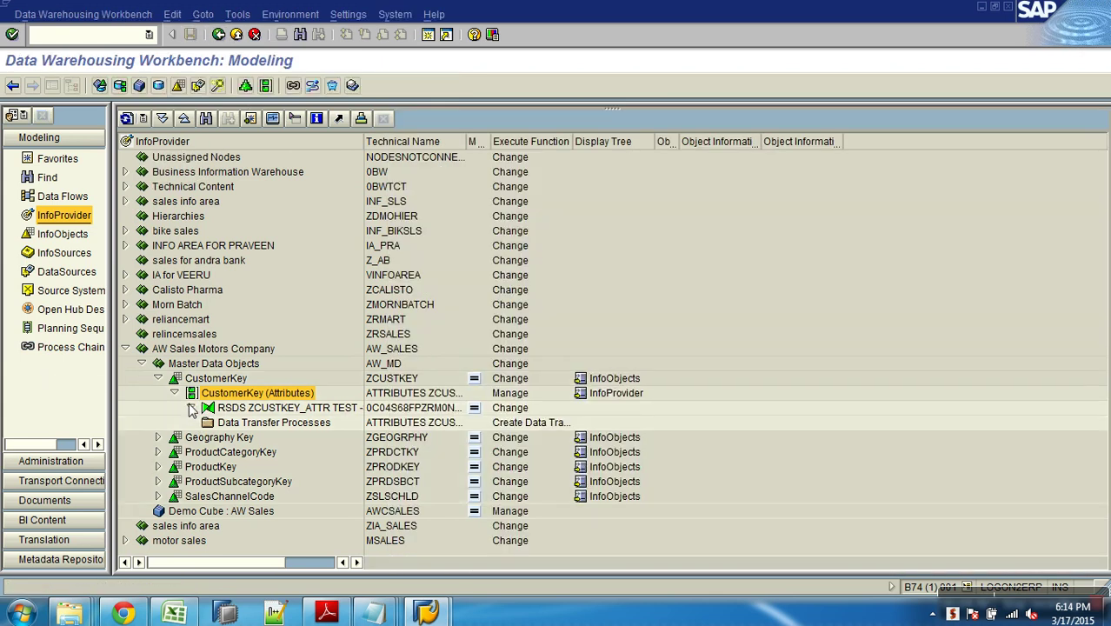
{"action": "left_click", "coordinate": [191, 408]}
Create InfoPackage 'Load ZCUSTKEY_ATTR' for the DataSource and start its immediate load.
{"action": "right_click", "coordinate": [287, 423]}
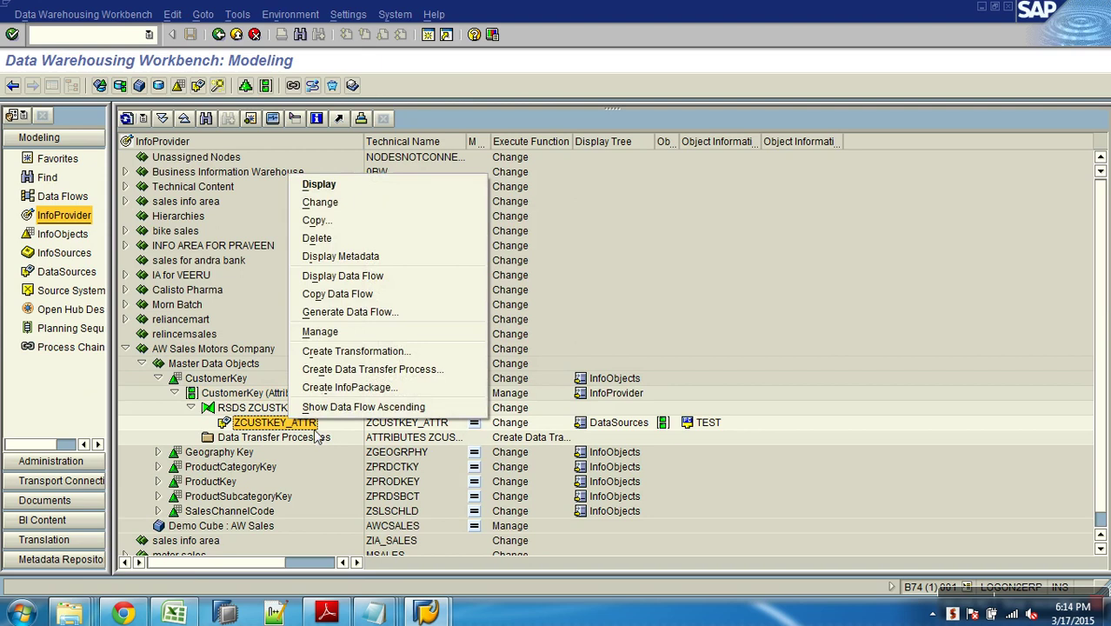
{"action": "left_click", "coordinate": [339, 385]}
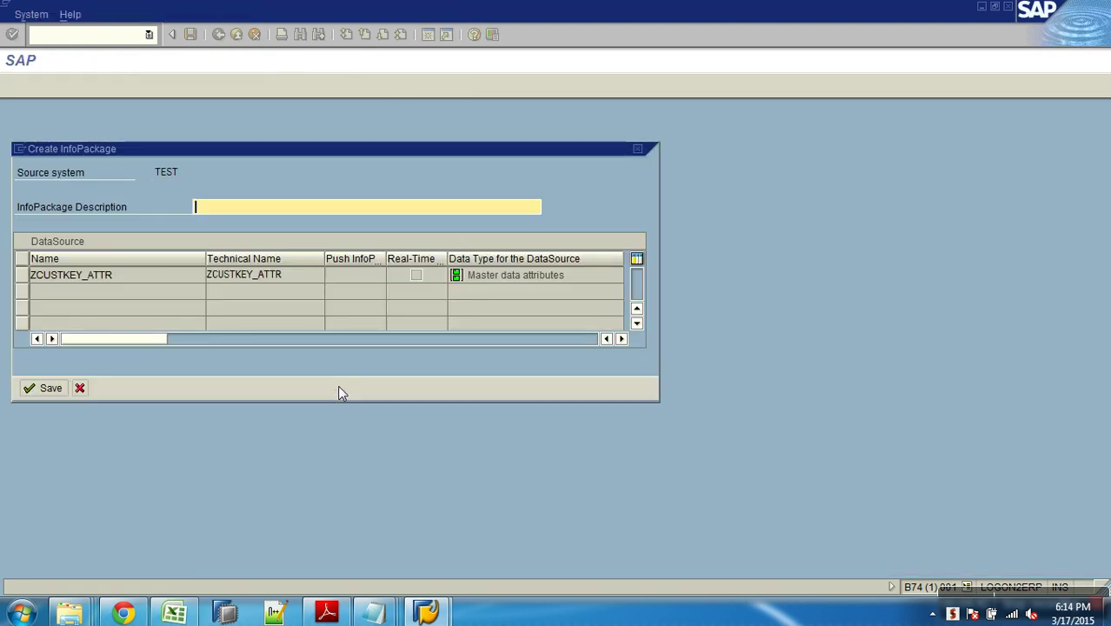
{"action": "type", "text": "Load ZCUSTKEY_ATTR"}
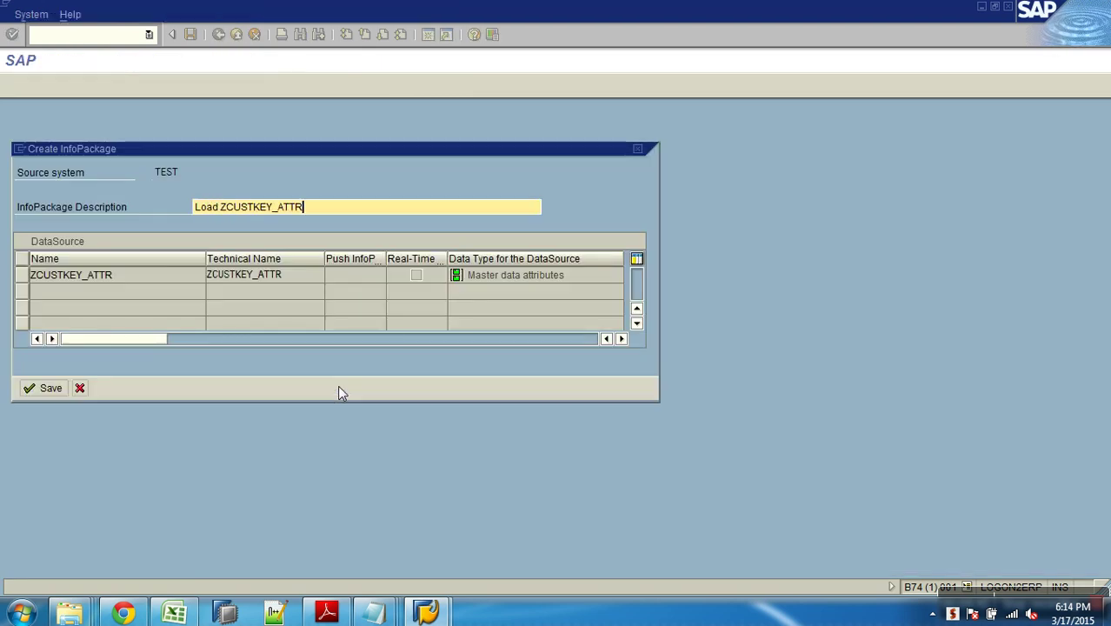
{"action": "key", "text": "Return"}
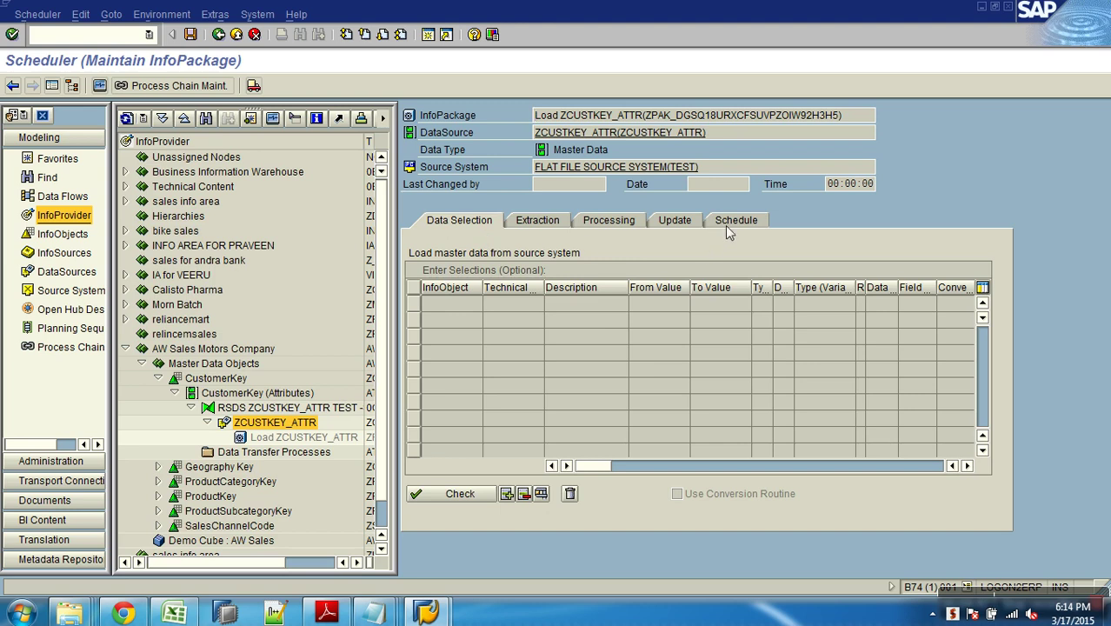
{"action": "left_click", "coordinate": [733, 220]}
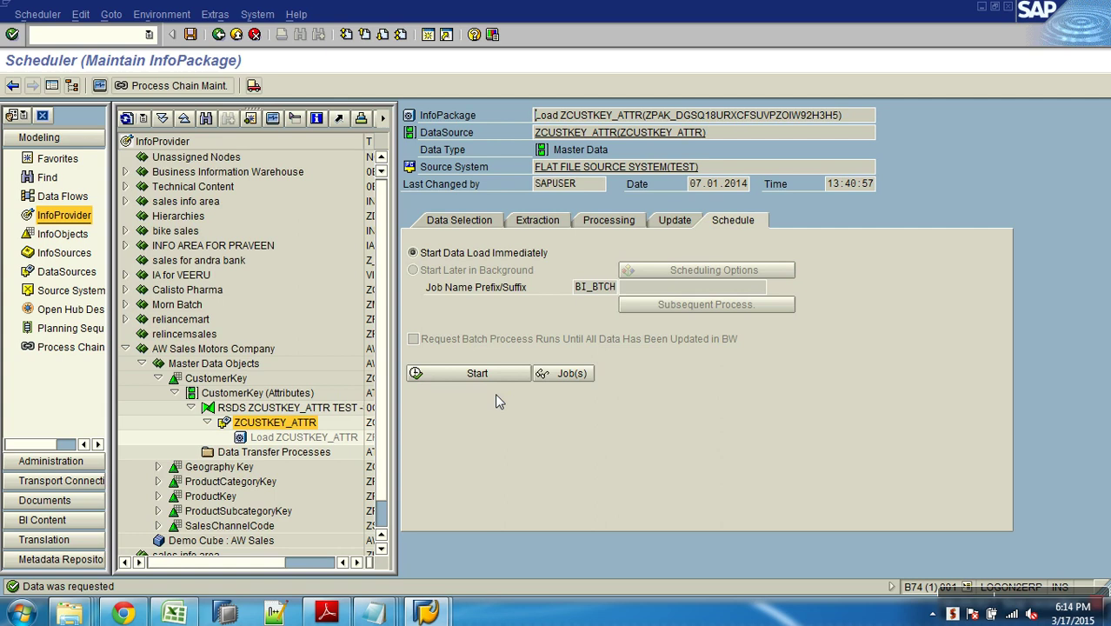
{"action": "left_click", "coordinate": [99, 85]}
Verify in the load monitor details that 18,484 records arrived in 19 error-free data packages.
{"action": "left_click", "coordinate": [190, 190]}
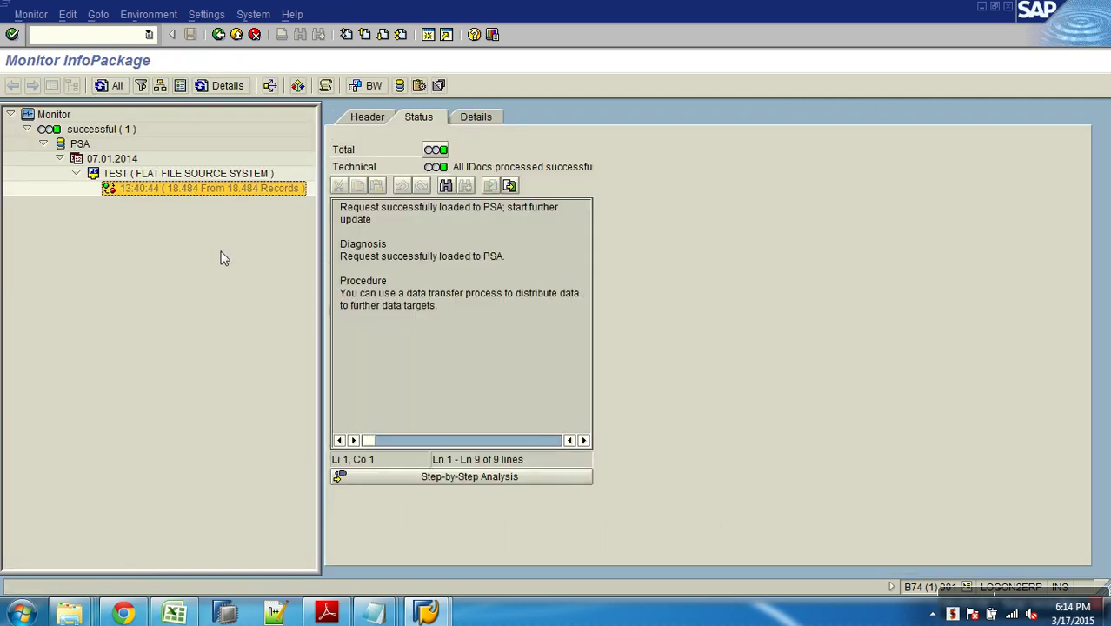
{"action": "left_click", "coordinate": [226, 36]}
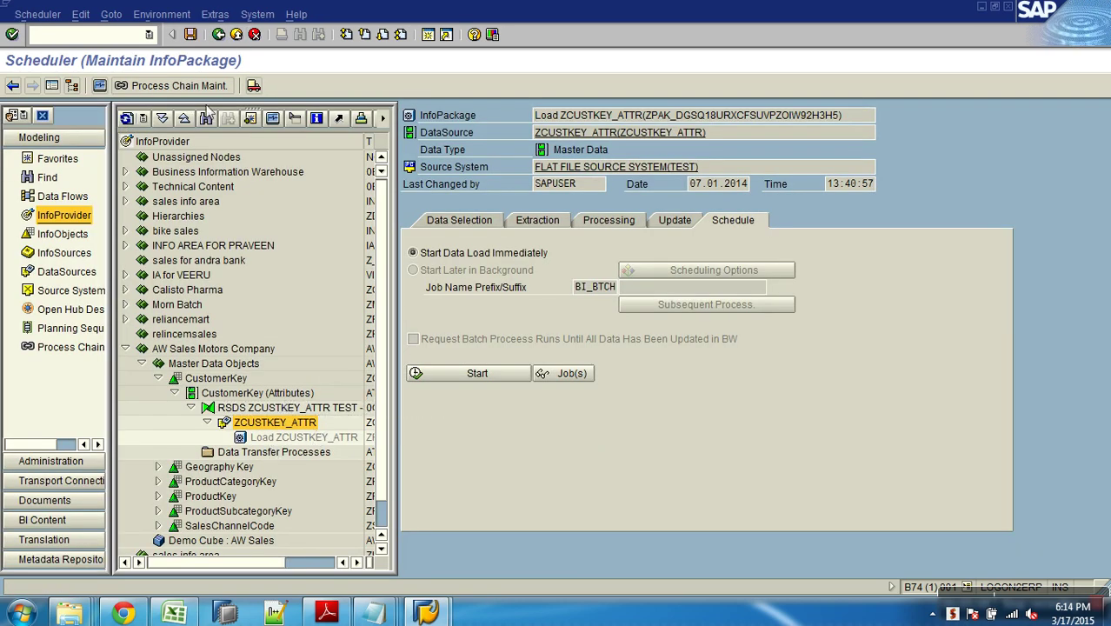
{"action": "left_click", "coordinate": [273, 120]}
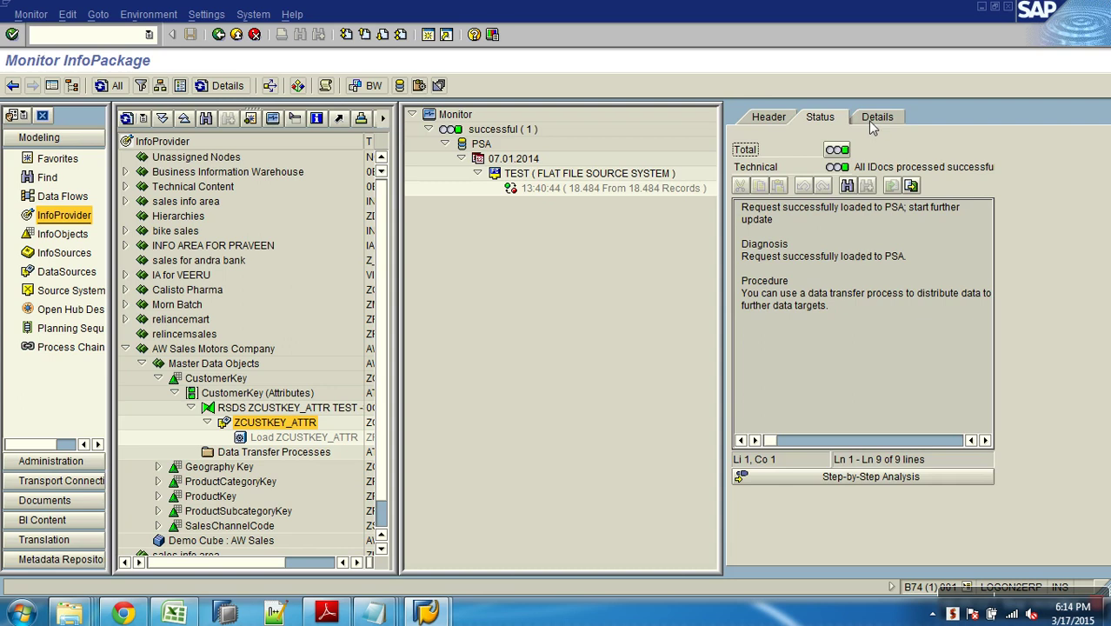
{"action": "left_click", "coordinate": [868, 118]}
{"action": "left_click", "coordinate": [756, 209]}
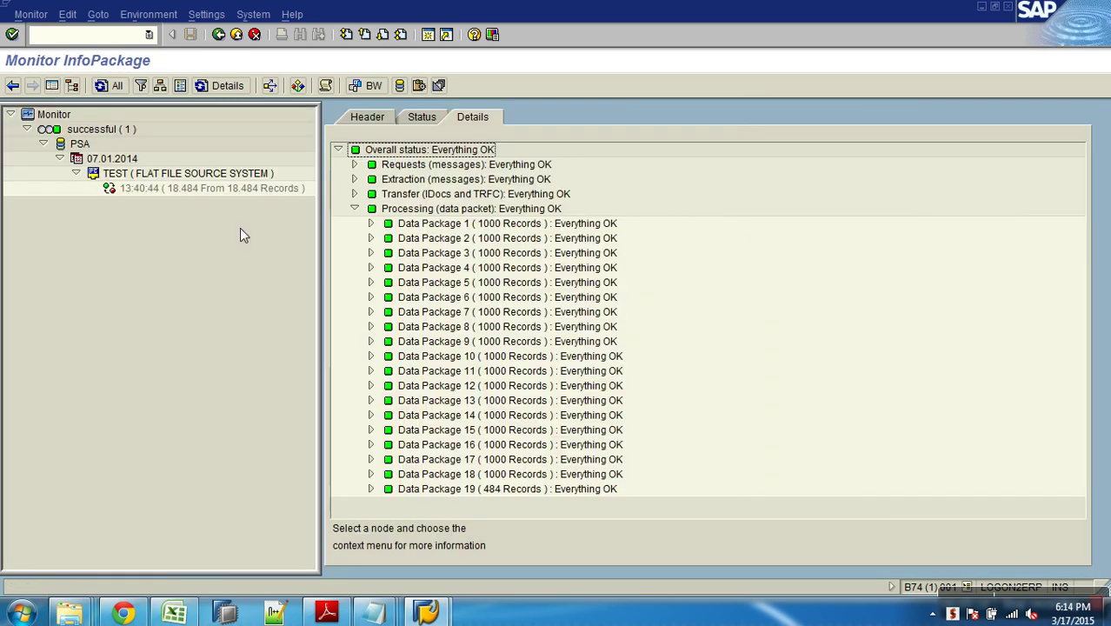
{"action": "left_click_drag", "start_coordinate": [482, 226], "coordinate": [510, 369]}
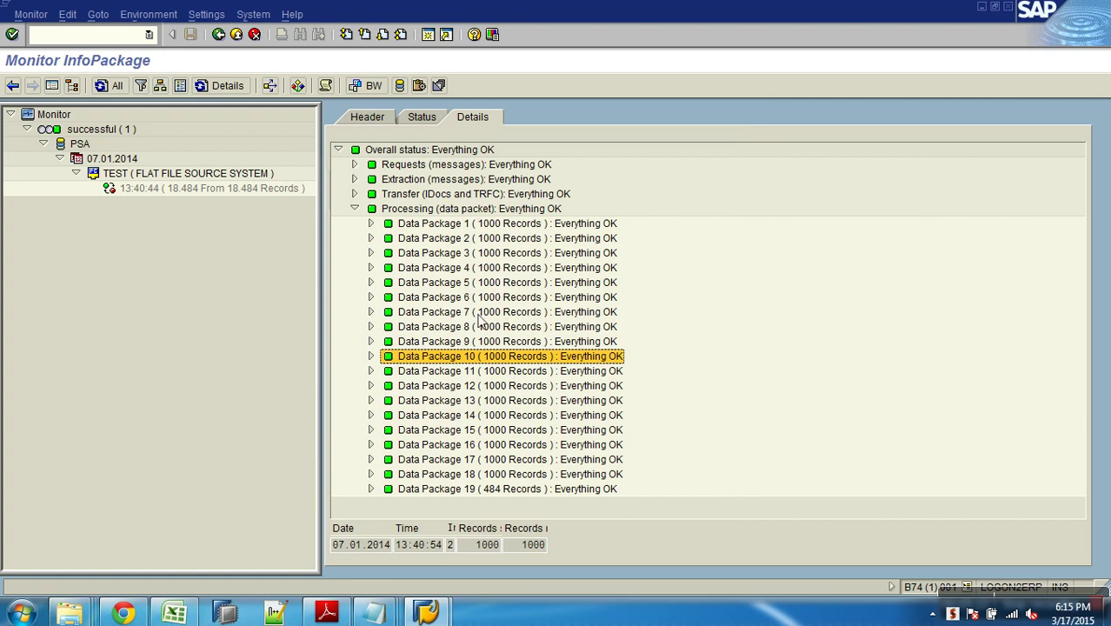
{"action": "left_click", "coordinate": [487, 491]}
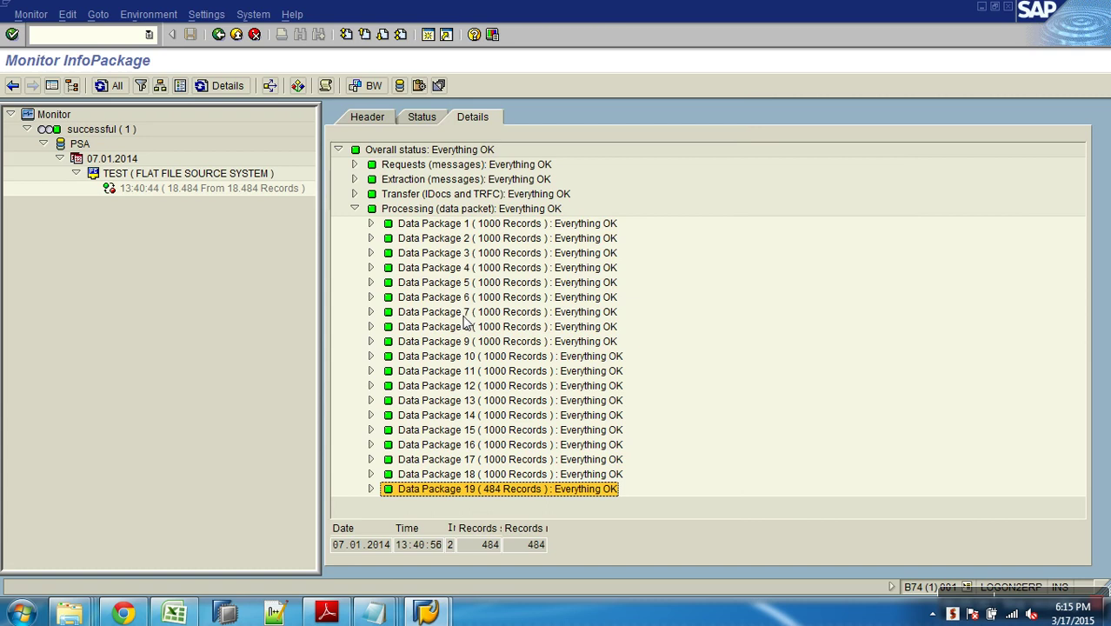
{"action": "left_click", "coordinate": [237, 34]}
Create a data transfer process for ZCUSTKEY_ATTR / TEST to ZCUSTKEY, dismissing the check message.
{"action": "left_click", "coordinate": [237, 34]}
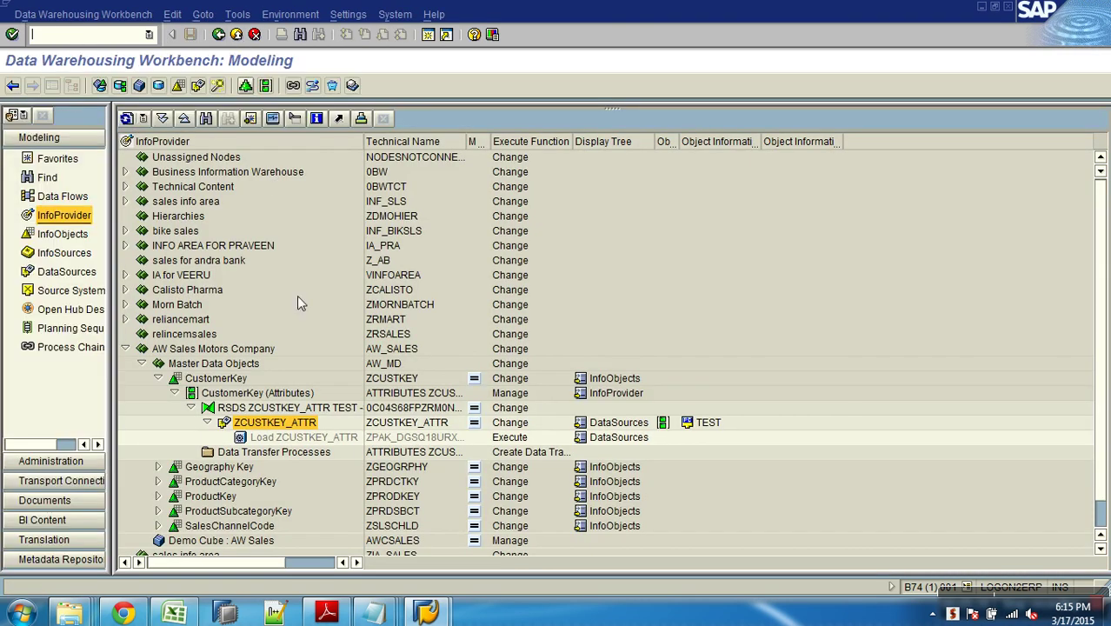
{"action": "right_click", "coordinate": [288, 453]}
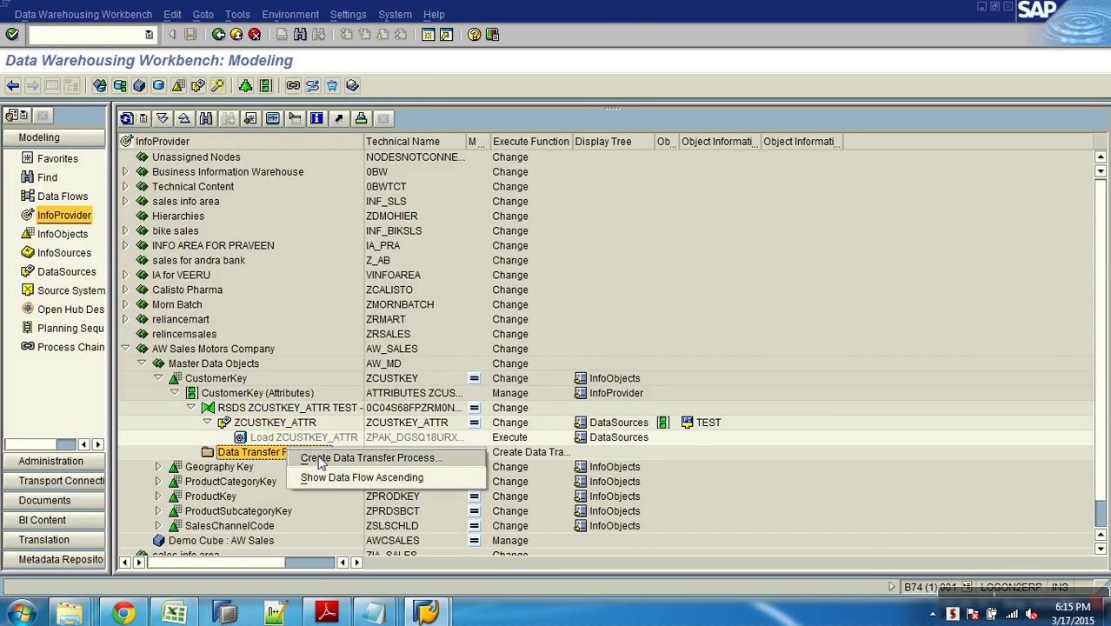
{"action": "left_click", "coordinate": [318, 453]}
{"action": "key", "text": "Return"}
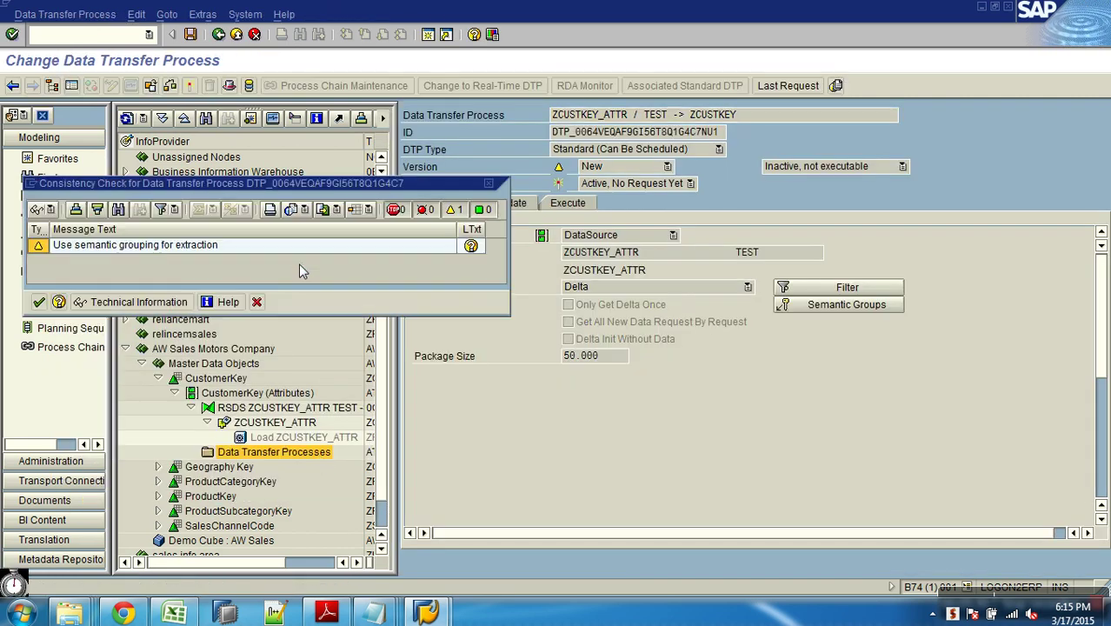
{"action": "left_click", "coordinate": [41, 303]}
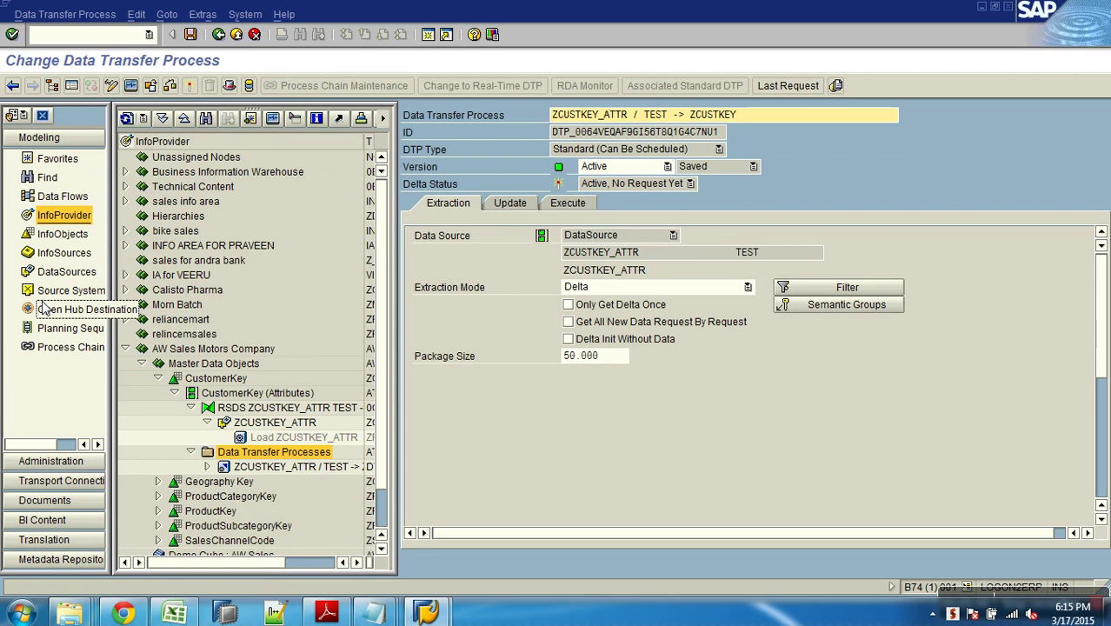
Execute the DTP and refresh its monitor until request 187 shows 18,484 records, all green.
{"action": "left_click", "coordinate": [568, 208]}
{"action": "left_click", "coordinate": [810, 356]}
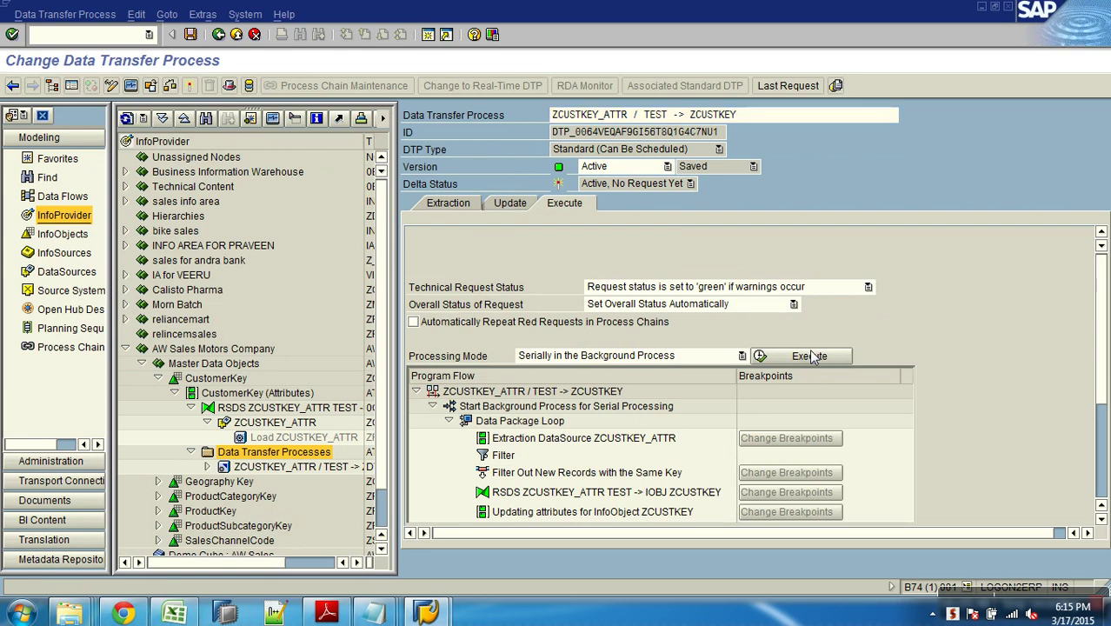
{"action": "left_click", "coordinate": [211, 310]}
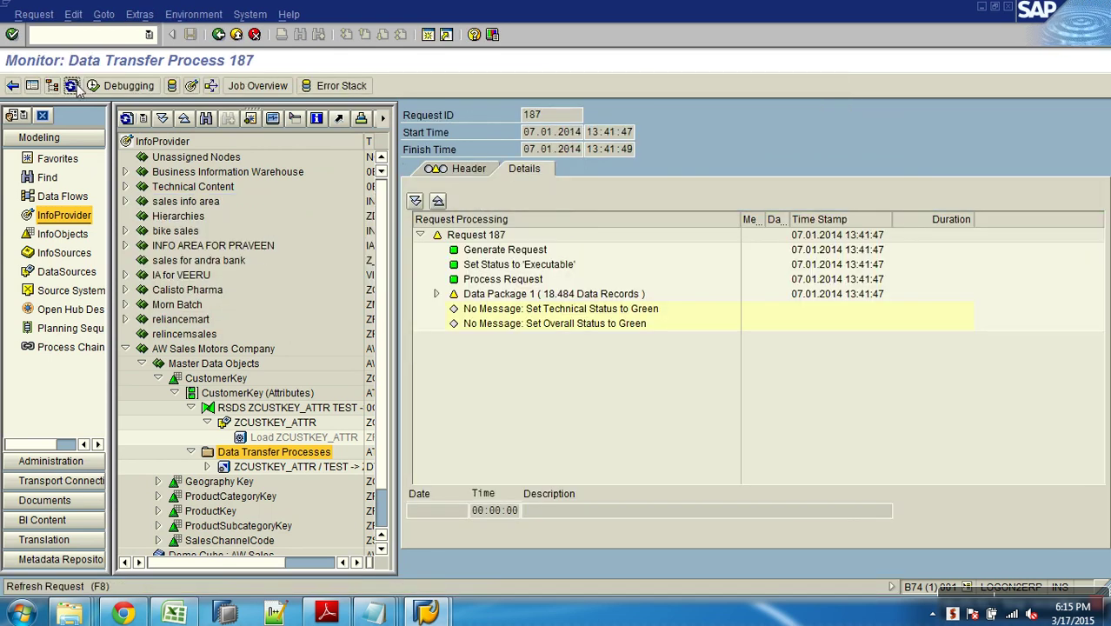
{"action": "left_click", "coordinate": [72, 86]}
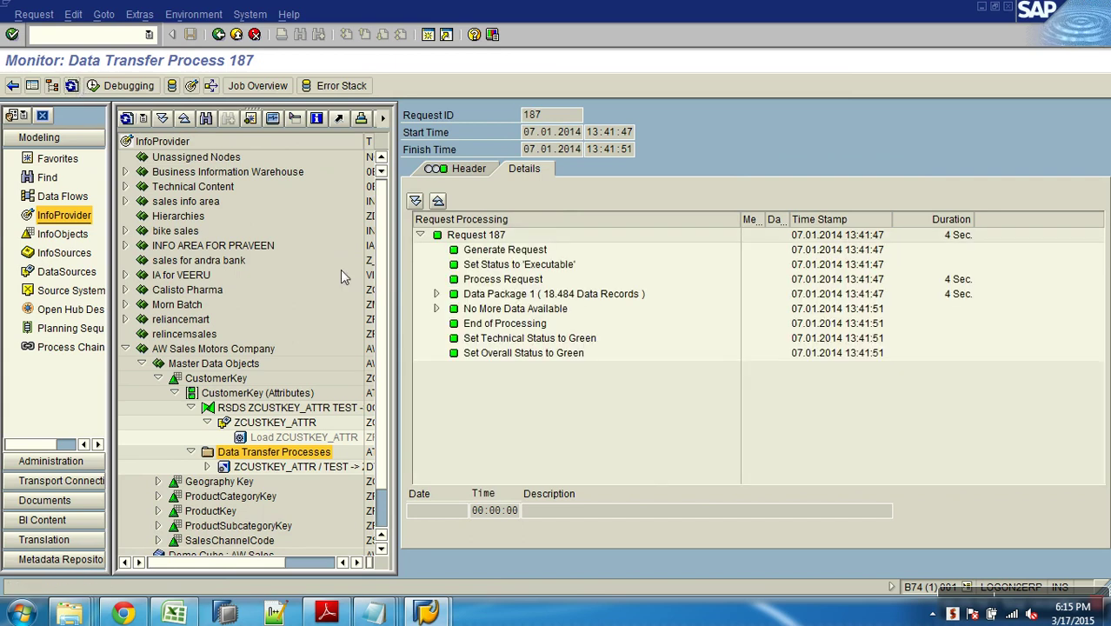
{"action": "right_click", "coordinate": [244, 379]}
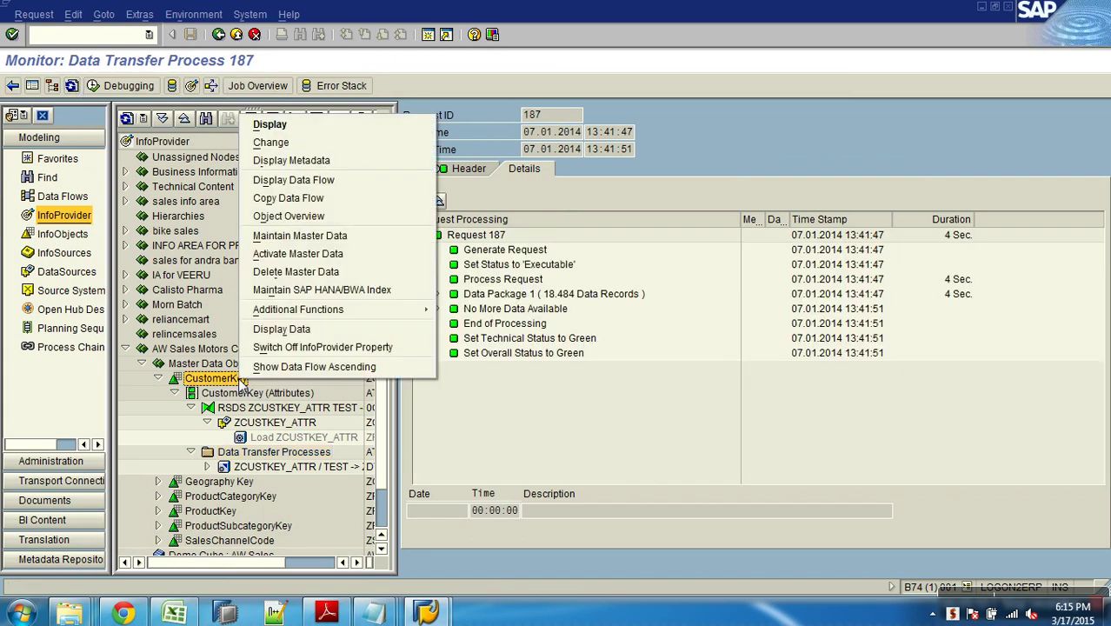
List all CustomerKey master data records, inspect the EmailAddress column, then start a second session.
{"action": "left_click", "coordinate": [288, 237]}
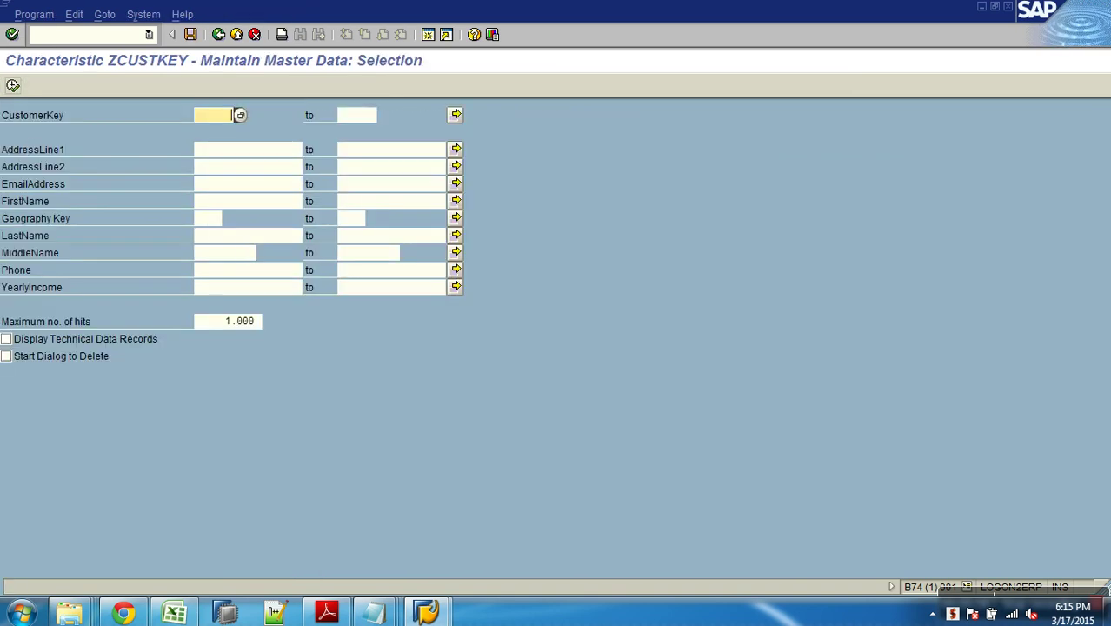
{"action": "left_click", "coordinate": [12, 84]}
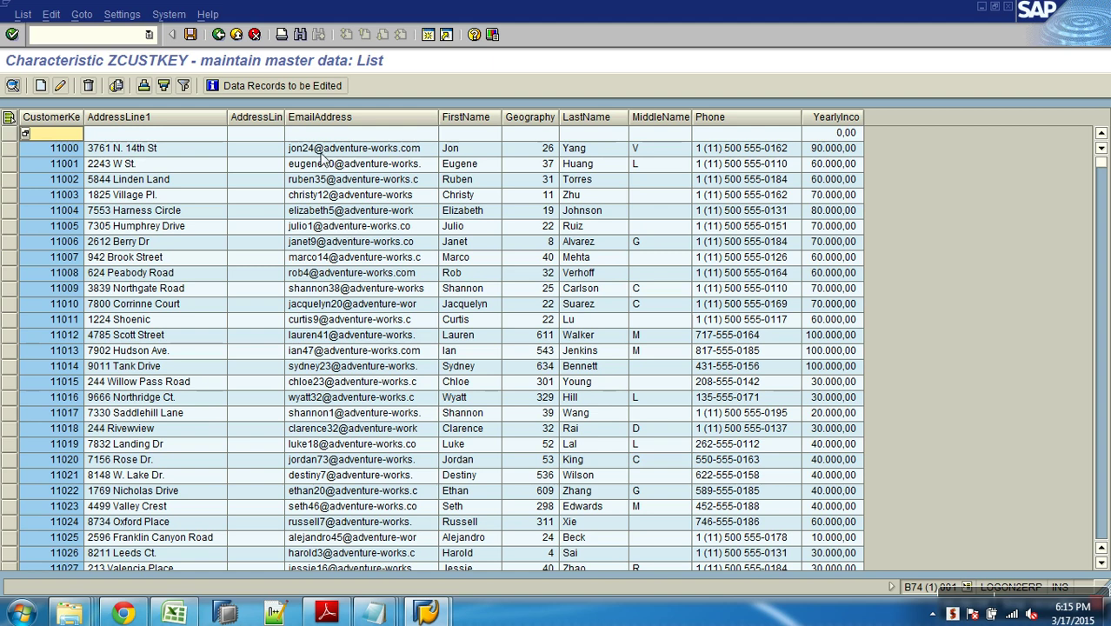
{"action": "left_click", "coordinate": [400, 153]}
{"action": "left_click", "coordinate": [376, 120]}
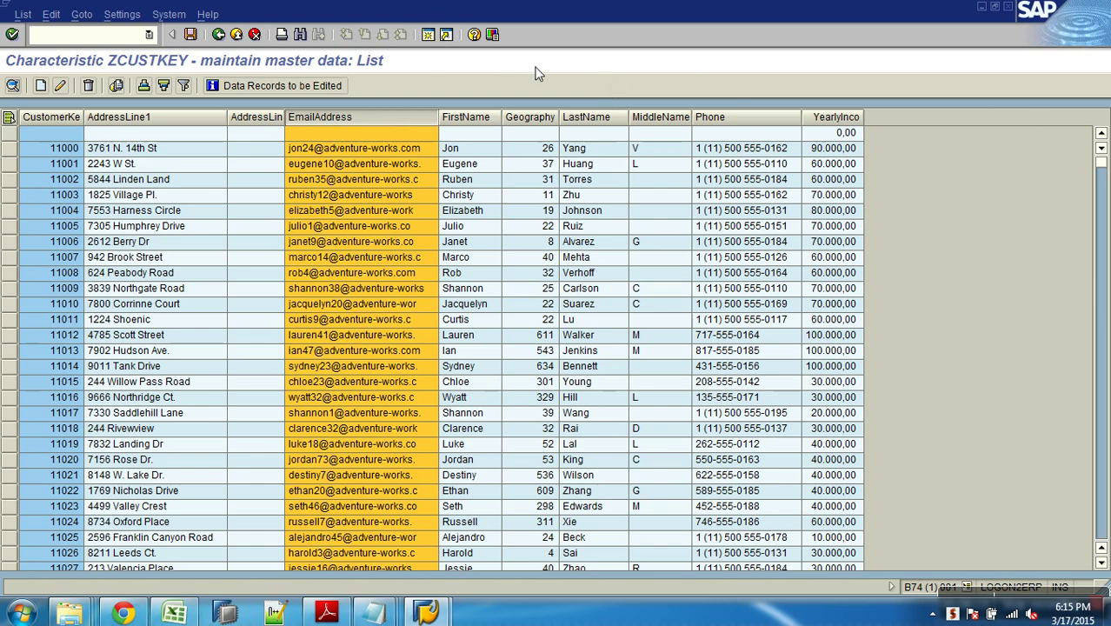
{"action": "key", "text": "alt+Tab"}
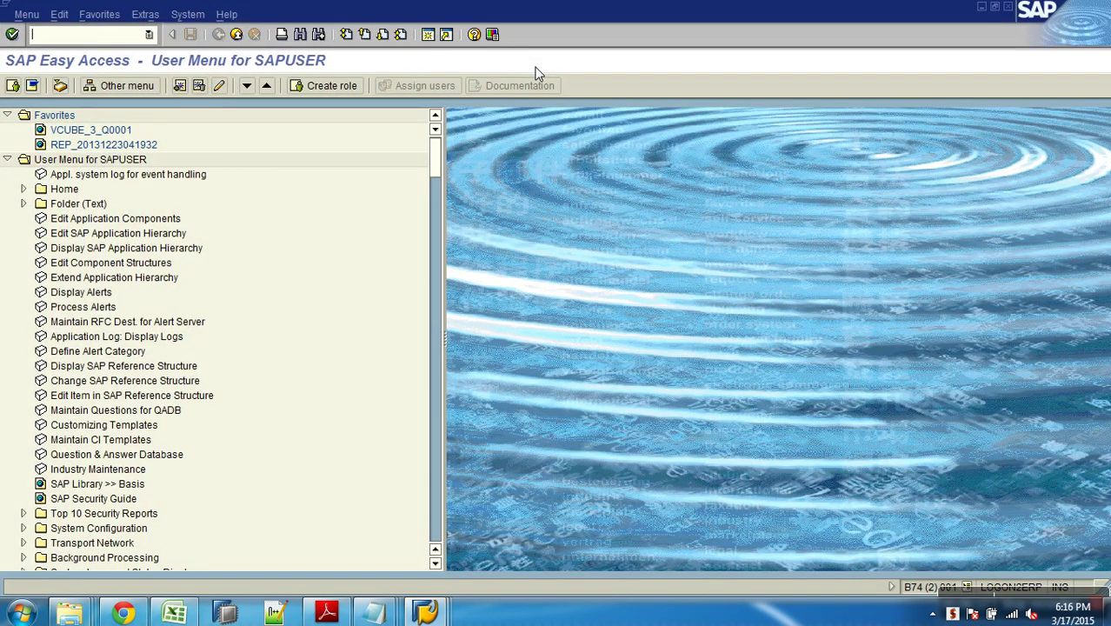
Save the RSKC permitted extra characters as - and @, then return to the first session.
{"action": "key", "text": "Return"}
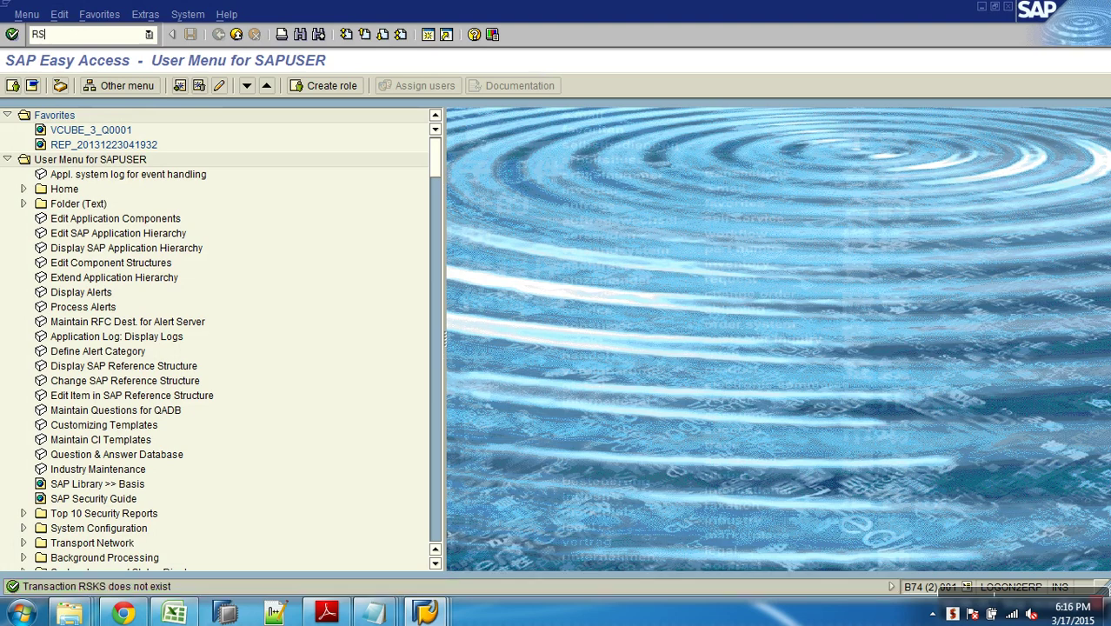
{"action": "key", "text": "Return"}
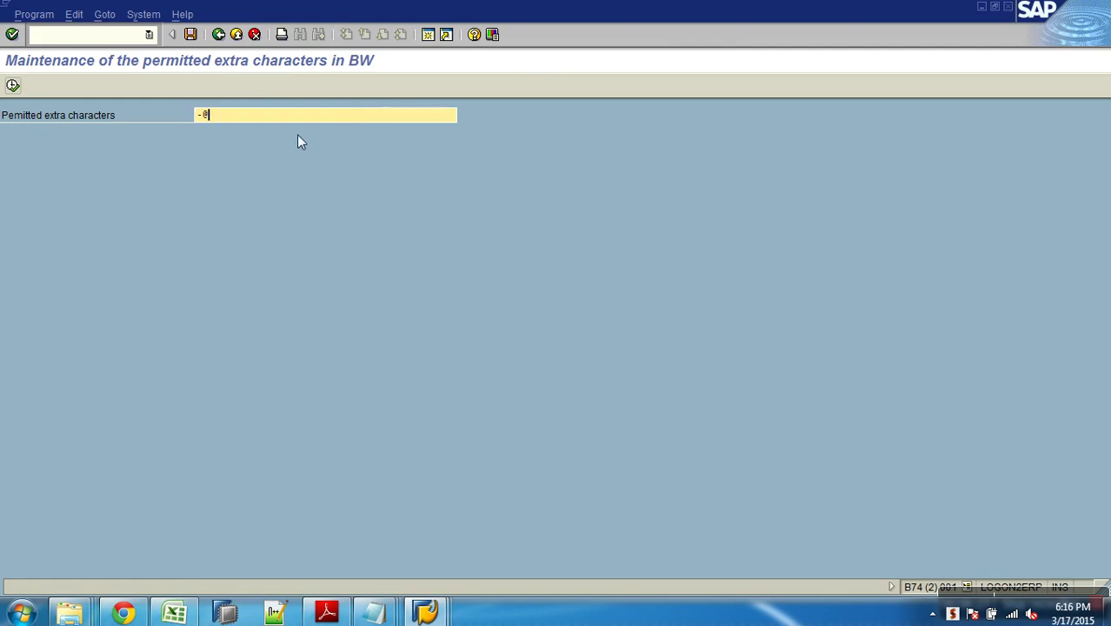
{"action": "left_click", "coordinate": [13, 85]}
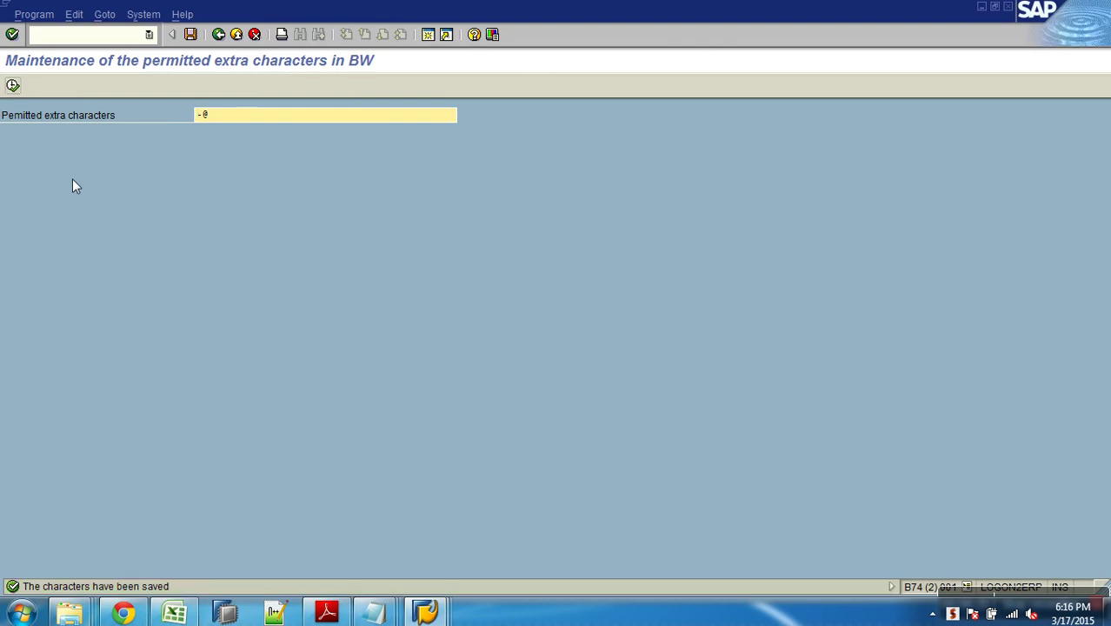
{"action": "key", "text": "alt+Tab"}
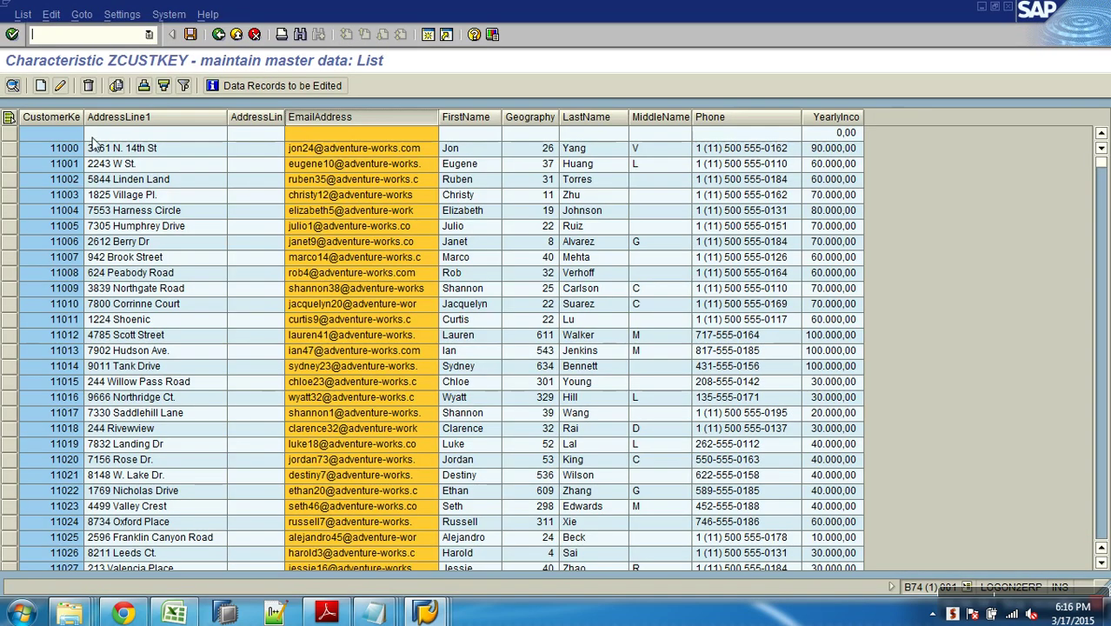
{"action": "left_click", "coordinate": [236, 35]}
Back out to the modeling tree and collapse the CustomerKey node under Master Data Objects.
{"action": "left_click", "coordinate": [238, 36]}
{"action": "left_click", "coordinate": [238, 37]}
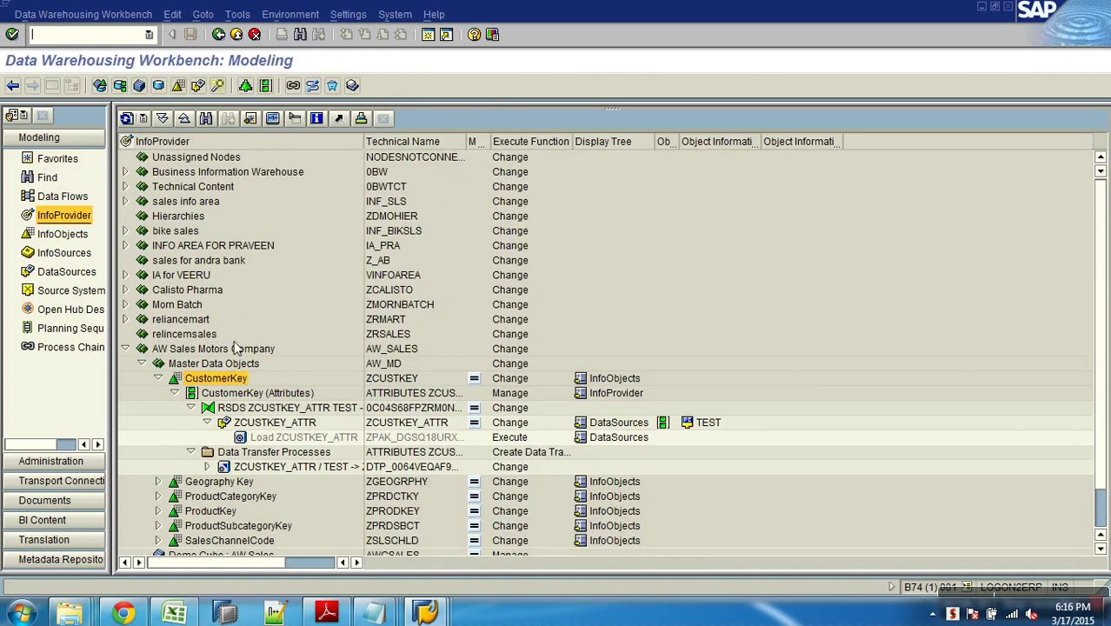
{"action": "left_click", "coordinate": [157, 378]}
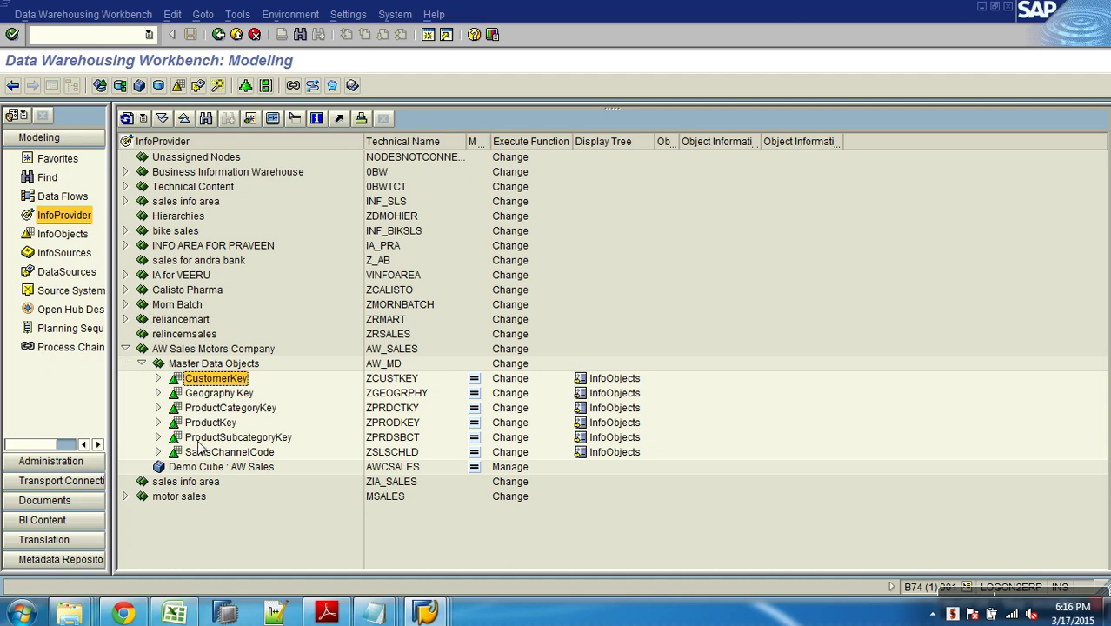
In the AW Sales Design workbook, tick the Sales Teritory - Attr task under Modelling Aspects.
{"action": "left_click", "coordinate": [174, 614]}
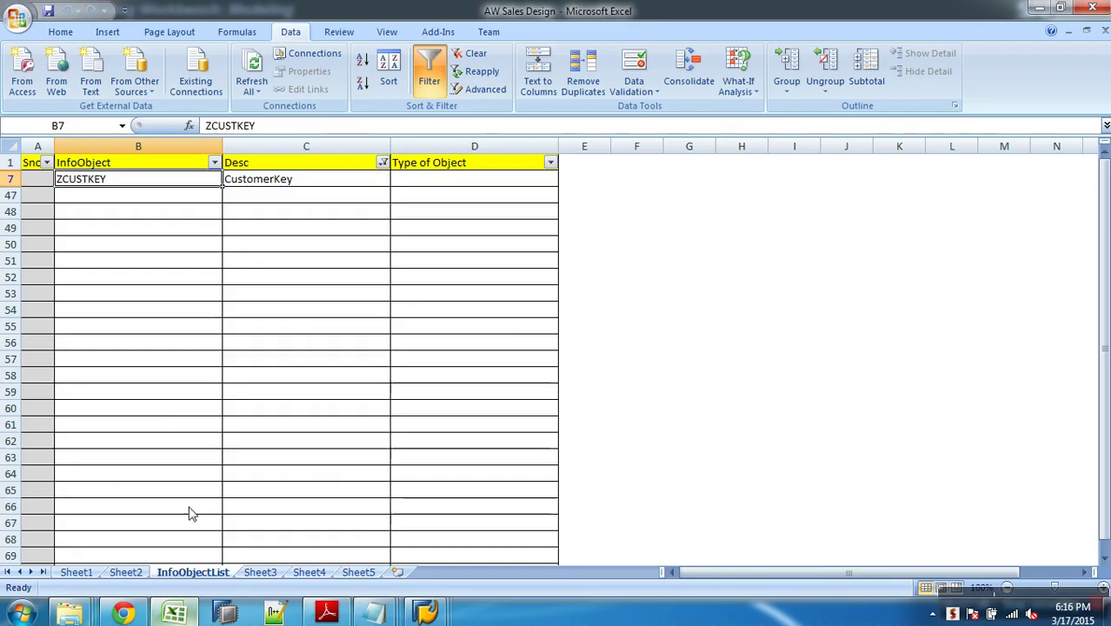
{"action": "left_click", "coordinate": [126, 572]}
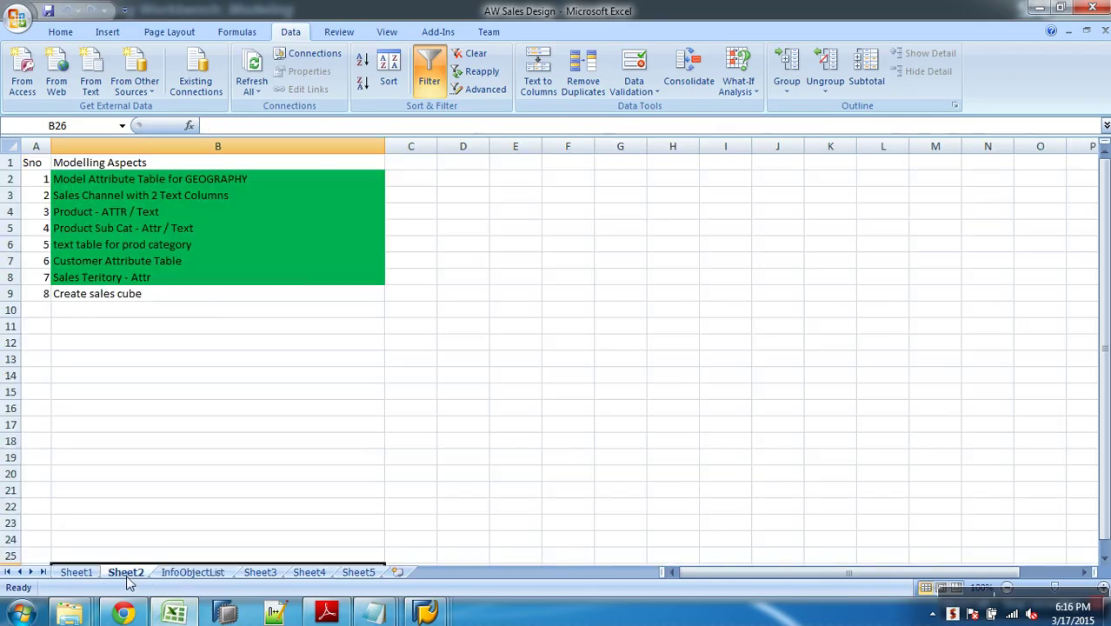
{"action": "left_click", "coordinate": [119, 280]}
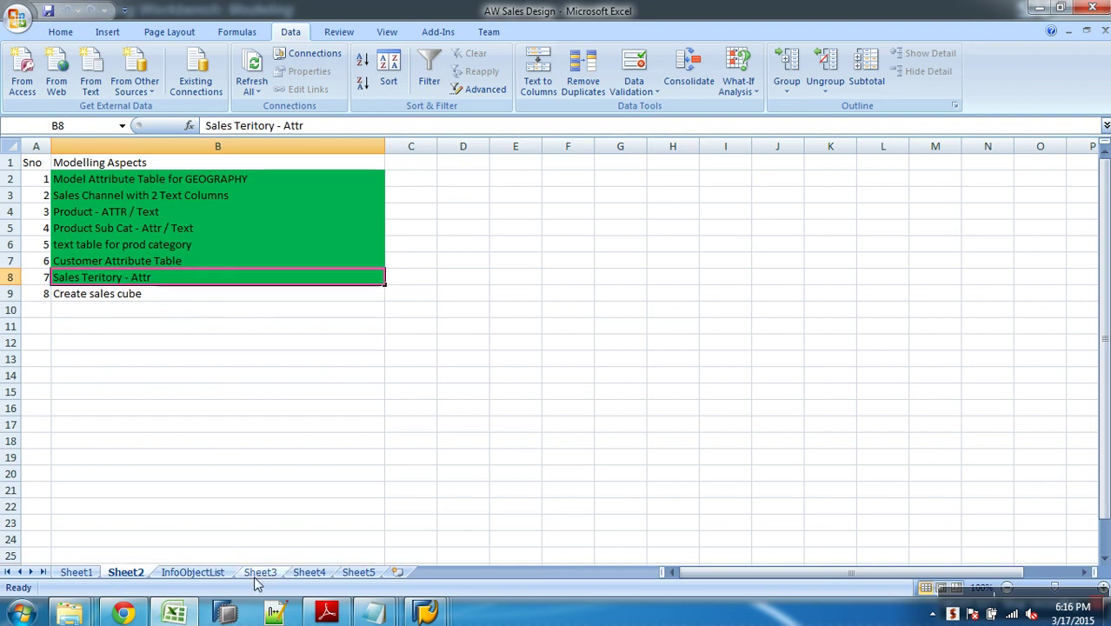
Filter InfoObjectList's Desc column to SalesTerritoryKey and copy its technical name ZSLSTRKEY.
{"action": "left_click", "coordinate": [202, 572]}
{"action": "left_click", "coordinate": [382, 163]}
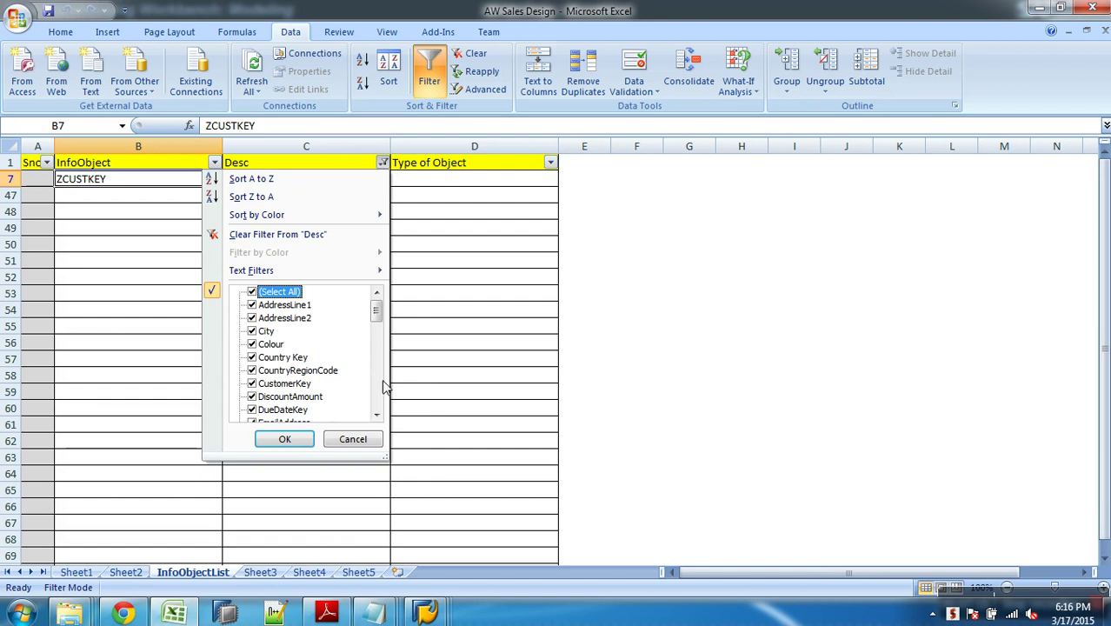
{"action": "left_click", "coordinate": [286, 295]}
{"action": "left_click", "coordinate": [380, 388]}
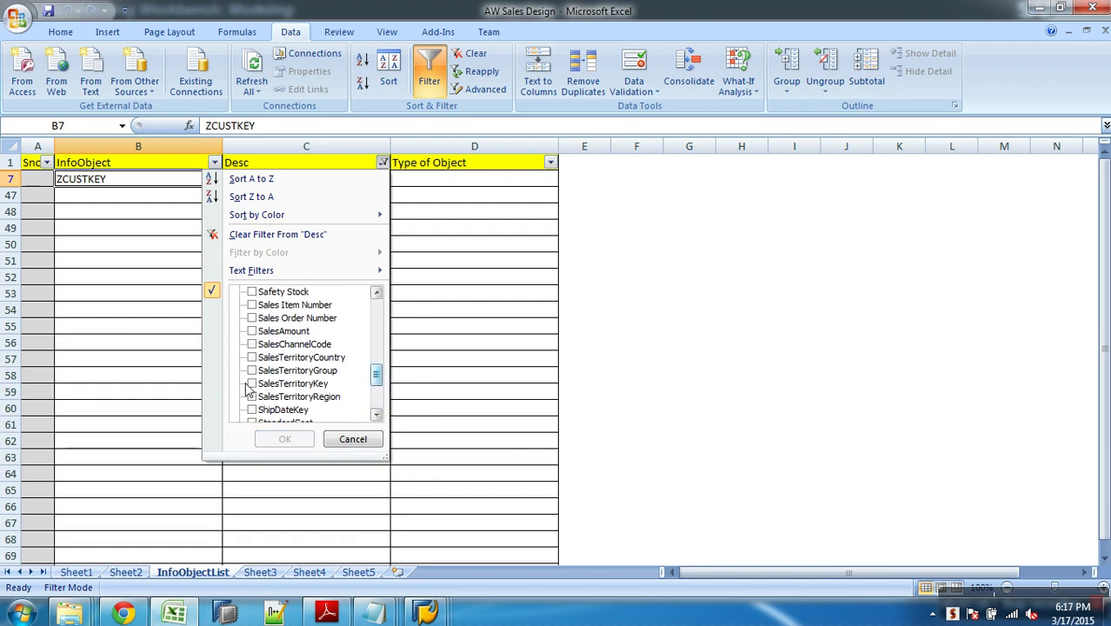
{"action": "left_click", "coordinate": [252, 384]}
{"action": "left_click", "coordinate": [296, 440]}
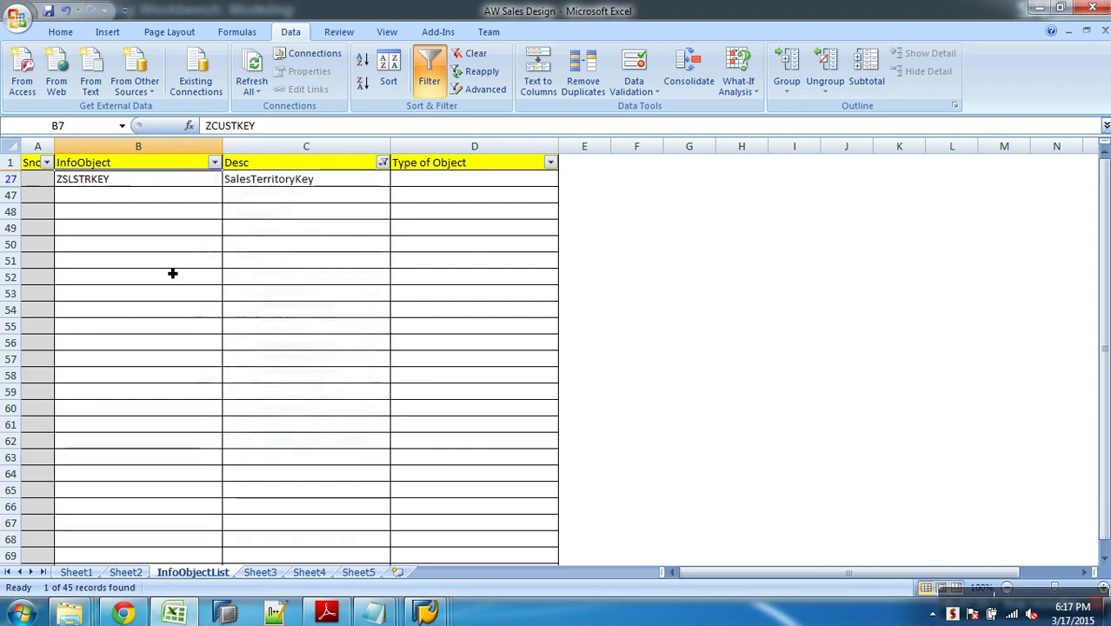
{"action": "left_click", "coordinate": [131, 184]}
{"action": "key", "text": "ctrl+c"}
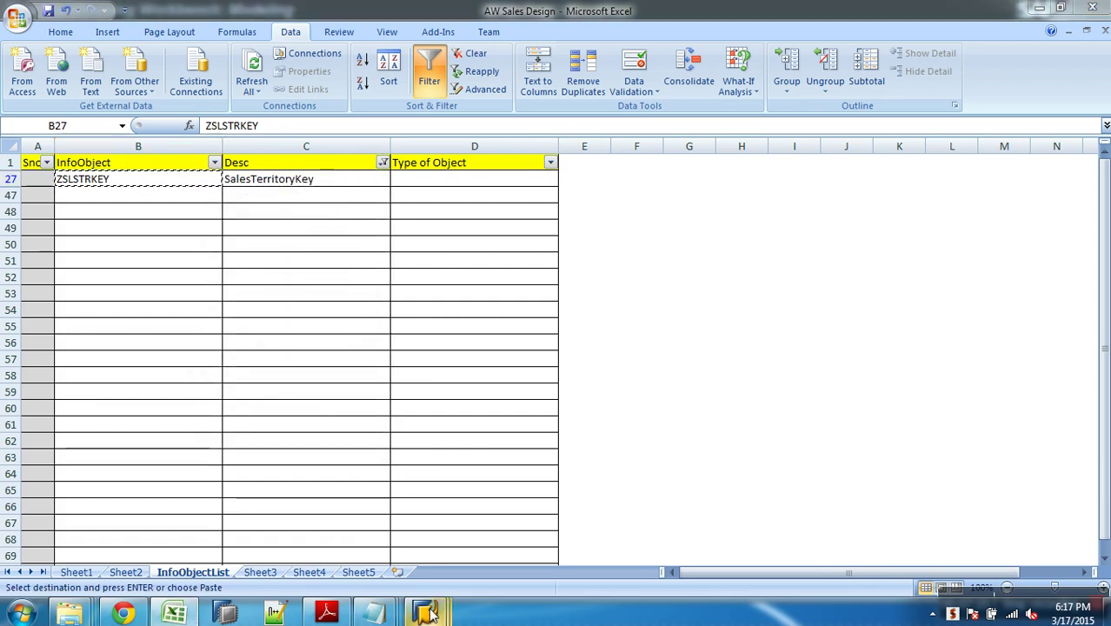
Search the SAP BW InfoObjects tree for ZSLSTRKEY.
{"action": "mouse_move", "coordinate": [431, 614]}
{"action": "left_click", "coordinate": [432, 504]}
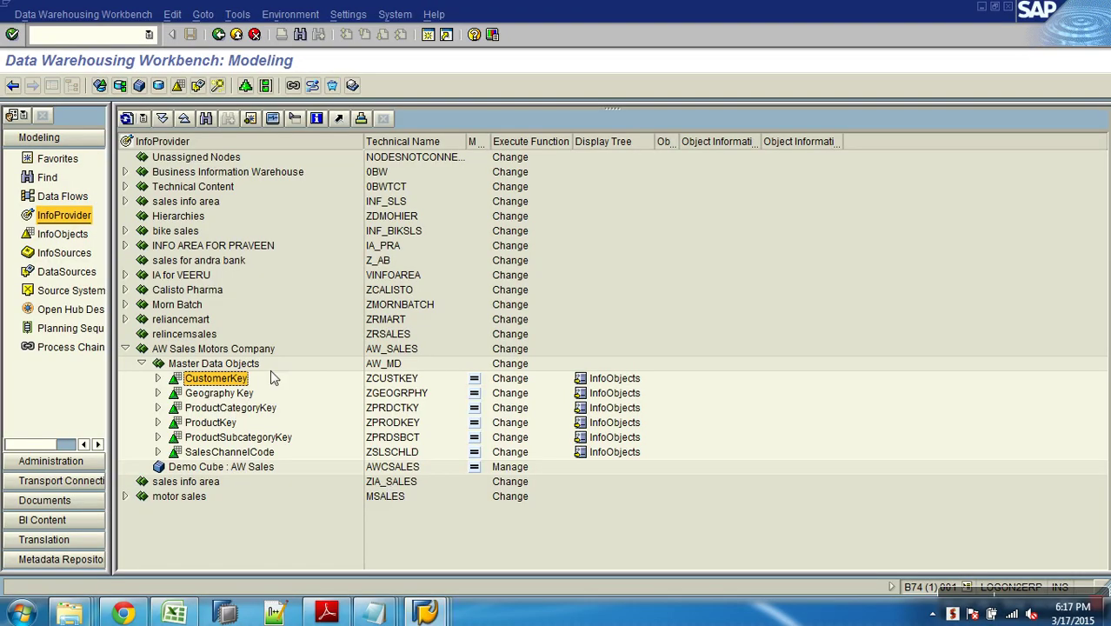
{"action": "left_click", "coordinate": [70, 235]}
{"action": "left_click", "coordinate": [205, 119]}
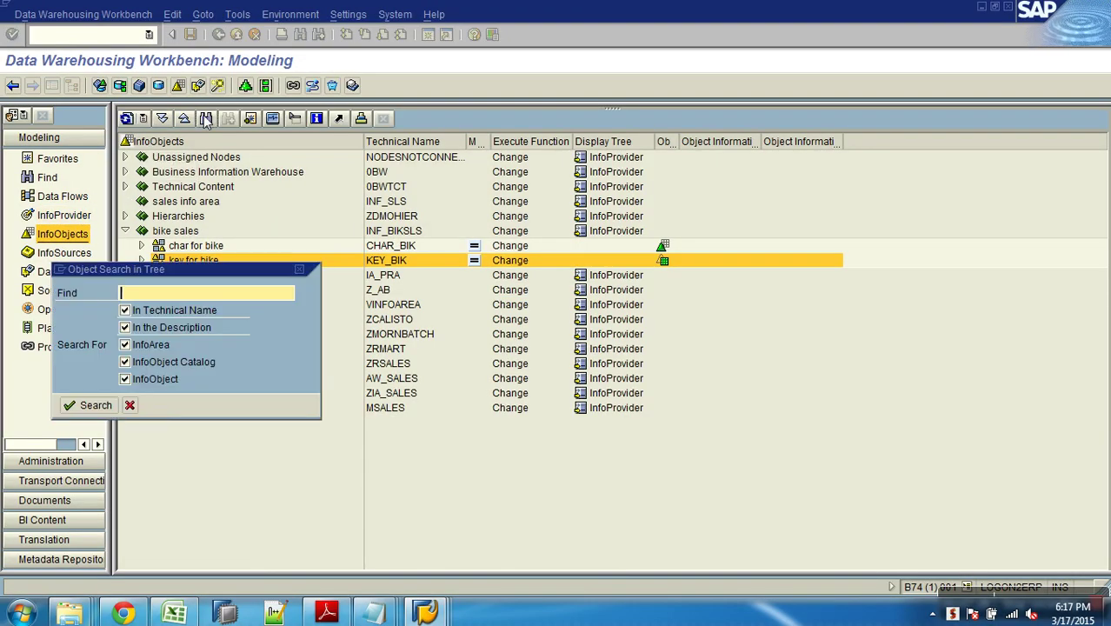
{"action": "type", "text": "ZSLSTRKEY"}
{"action": "key", "text": "Return"}
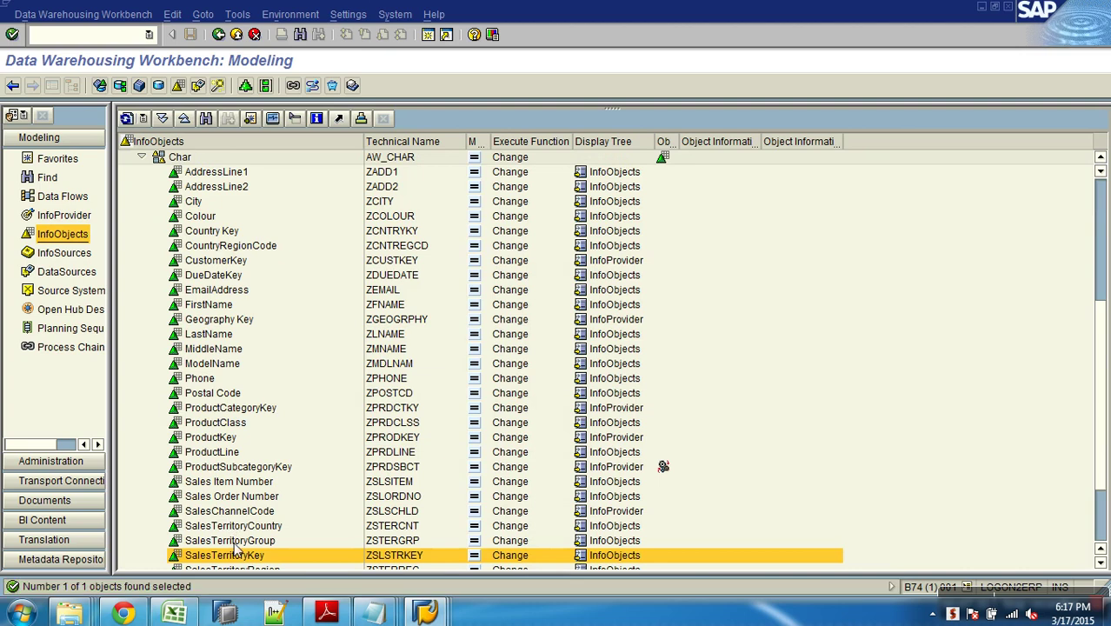
Open characteristic ZSLSTRKEY and view its Master data/texts and Attributes tabs.
{"action": "double_click", "coordinate": [241, 555]}
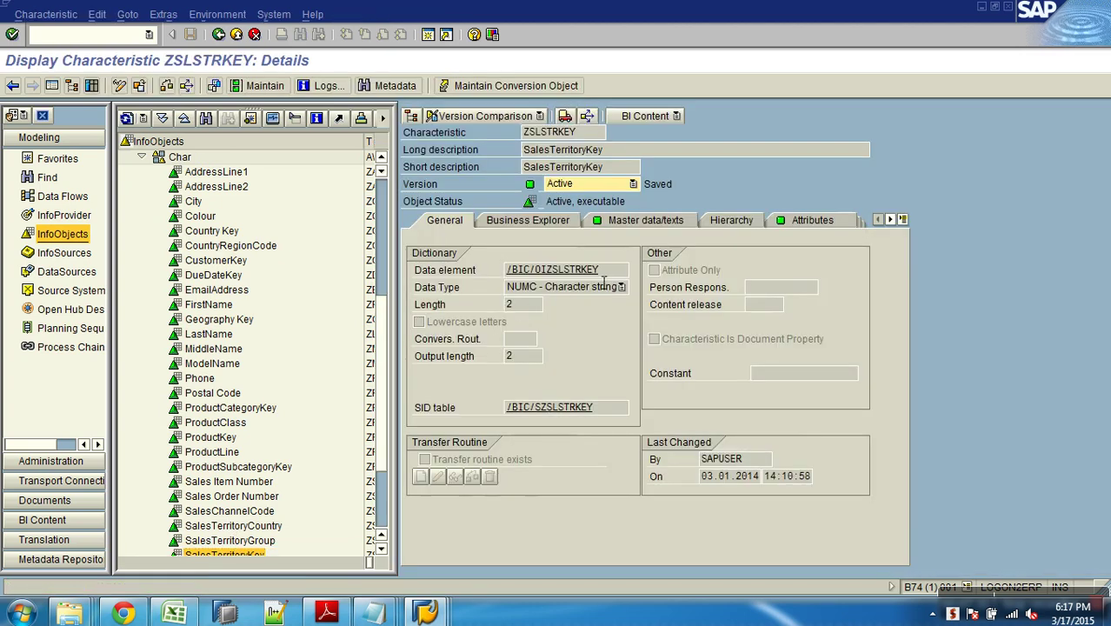
{"action": "left_click", "coordinate": [644, 220]}
{"action": "left_click", "coordinate": [812, 220]}
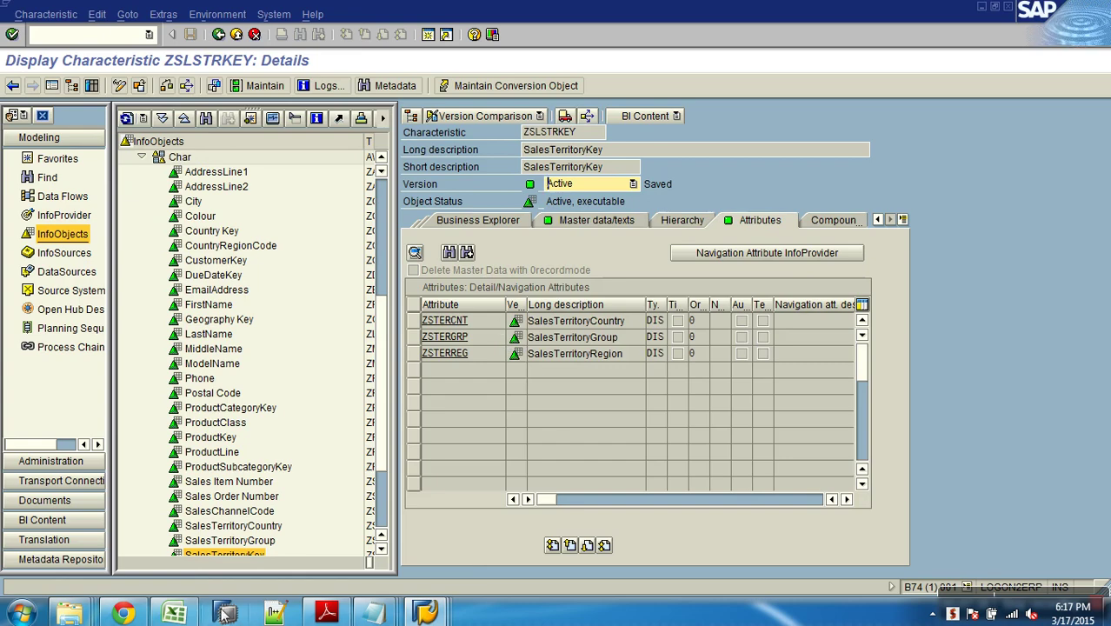
{"action": "left_click", "coordinate": [174, 614]}
Open the Sales_teritory workbook in Excel.
{"action": "left_click", "coordinate": [18, 18]}
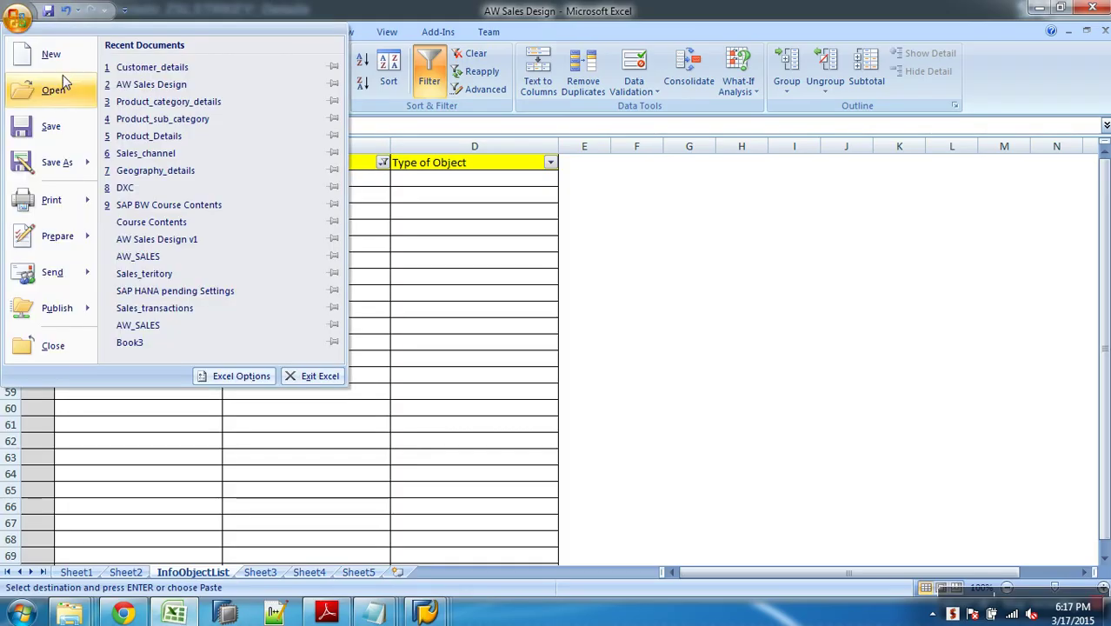
{"action": "left_click", "coordinate": [87, 83]}
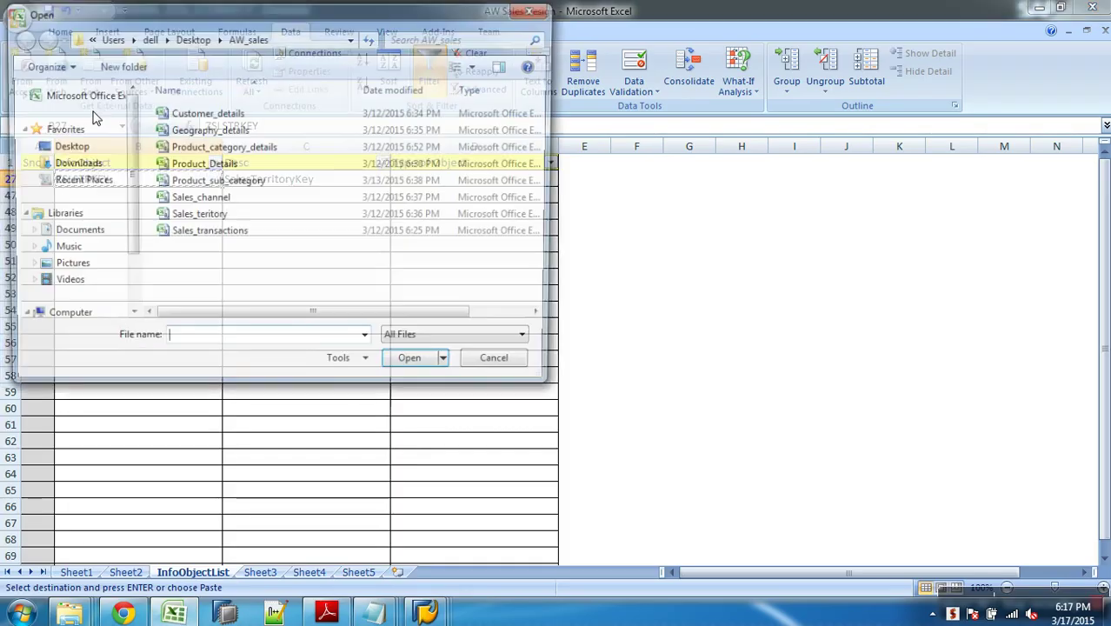
{"action": "double_click", "coordinate": [218, 217]}
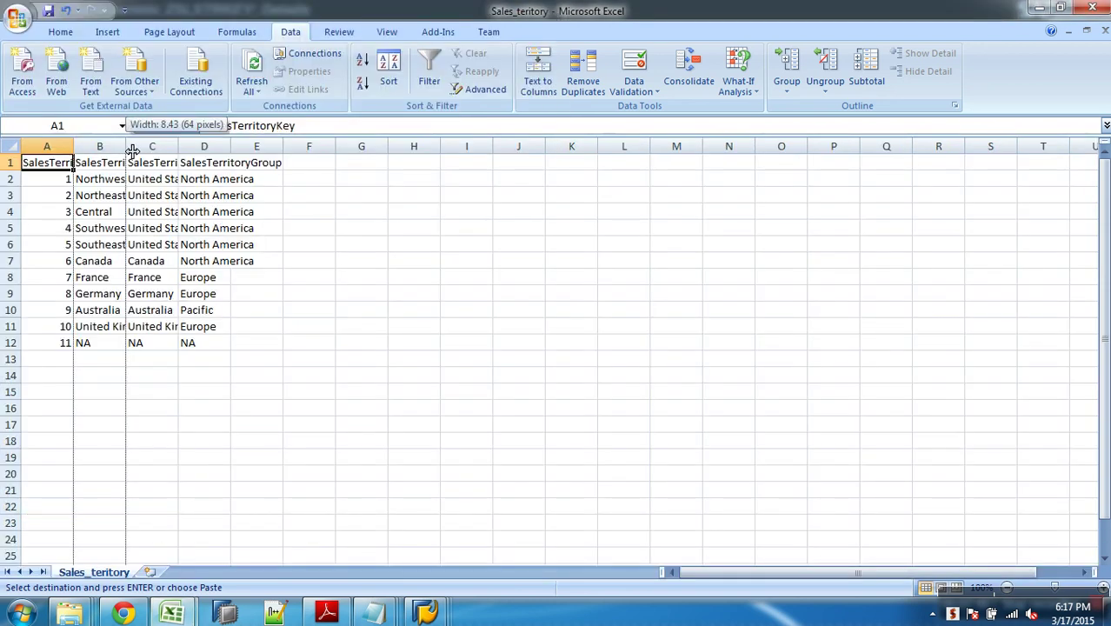
Autofit columns B, C and D for region, country and group.
{"action": "double_click", "coordinate": [126, 148]}
{"action": "left_click", "coordinate": [136, 148]}
{"action": "double_click", "coordinate": [246, 150]}
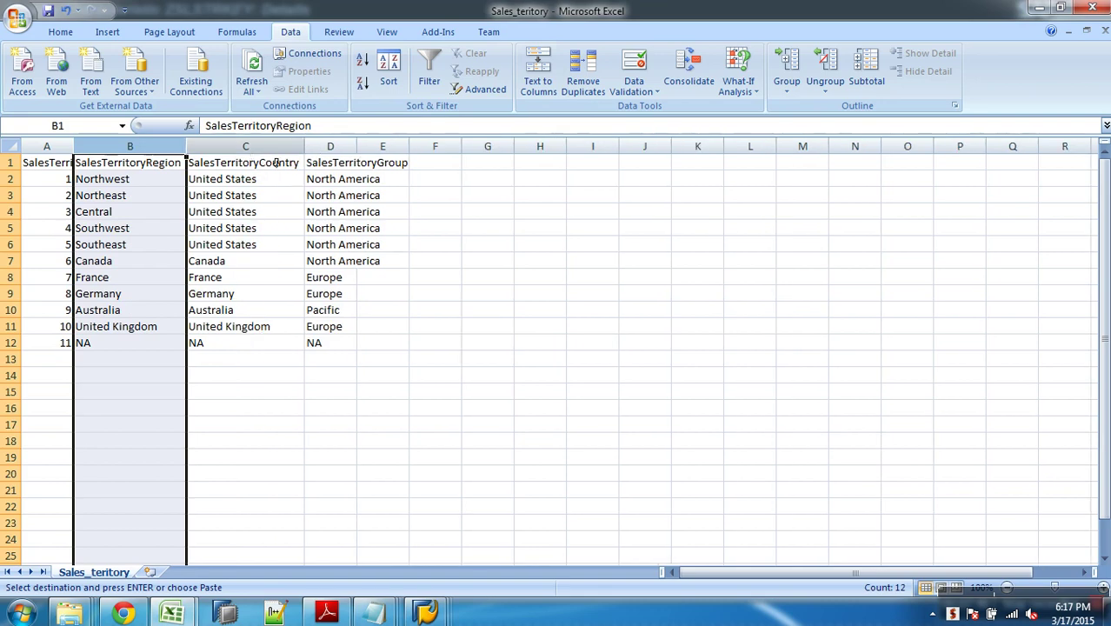
{"action": "double_click", "coordinate": [357, 147]}
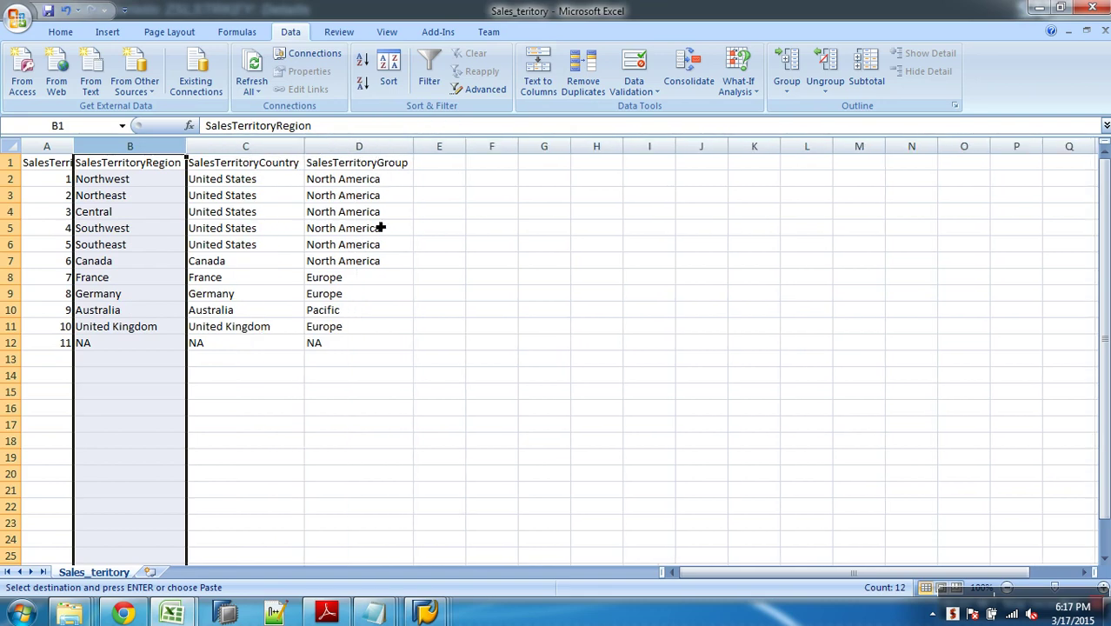
{"action": "key", "text": "alt+Tab"}
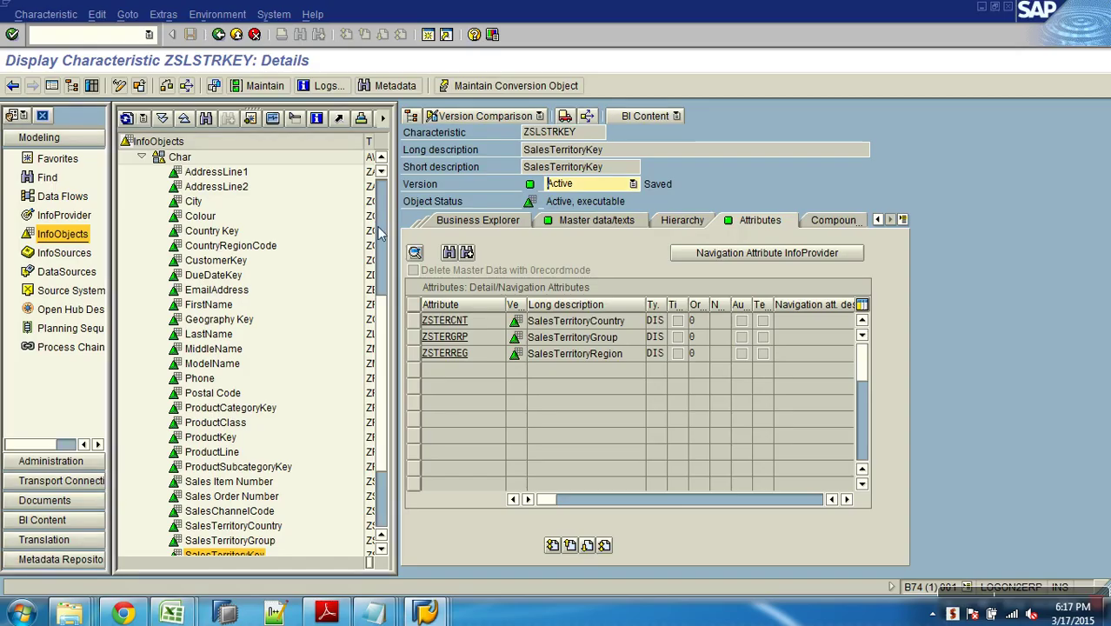
Review the SalesTerritoryCountry and SalesTerritoryGroup attribute entries against the spreadsheet.
{"action": "left_click", "coordinate": [640, 356]}
{"action": "left_click", "coordinate": [640, 342]}
{"action": "left_click", "coordinate": [639, 331]}
{"action": "left_click", "coordinate": [638, 341]}
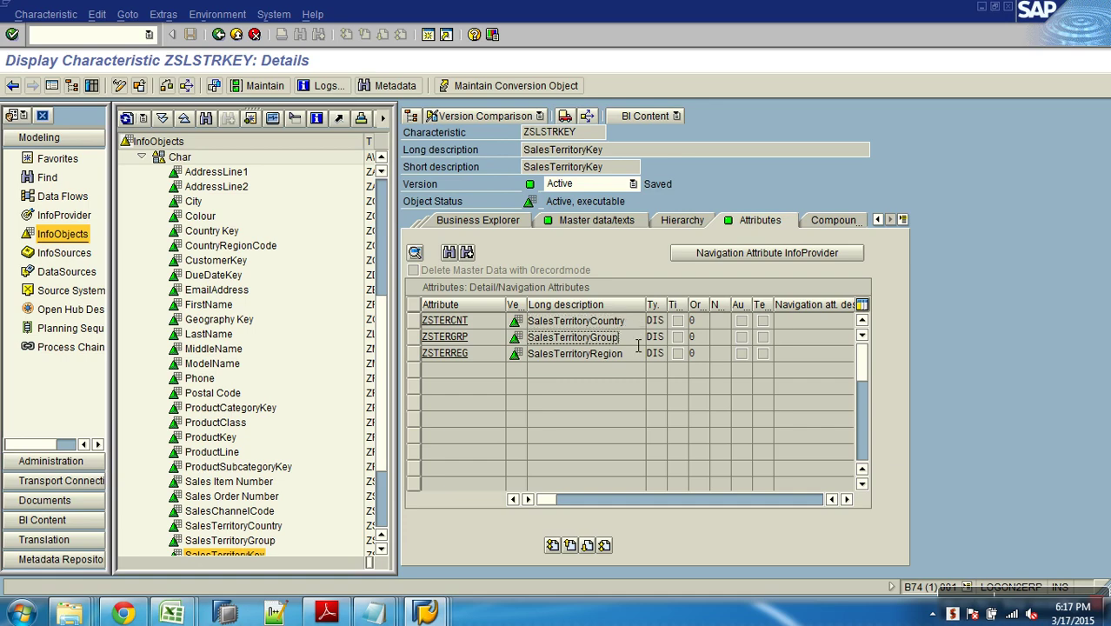
{"action": "key", "text": "alt+Tab"}
{"action": "key", "text": "alt+Tab"}
Insert ZSLSTRKEY as a characteristic InfoProvider under Master Data Objects, then show flat-file DataSources.
{"action": "left_click_drag", "start_coordinate": [587, 135], "coordinate": [509, 141]}
{"action": "key", "text": "ctrl+c"}
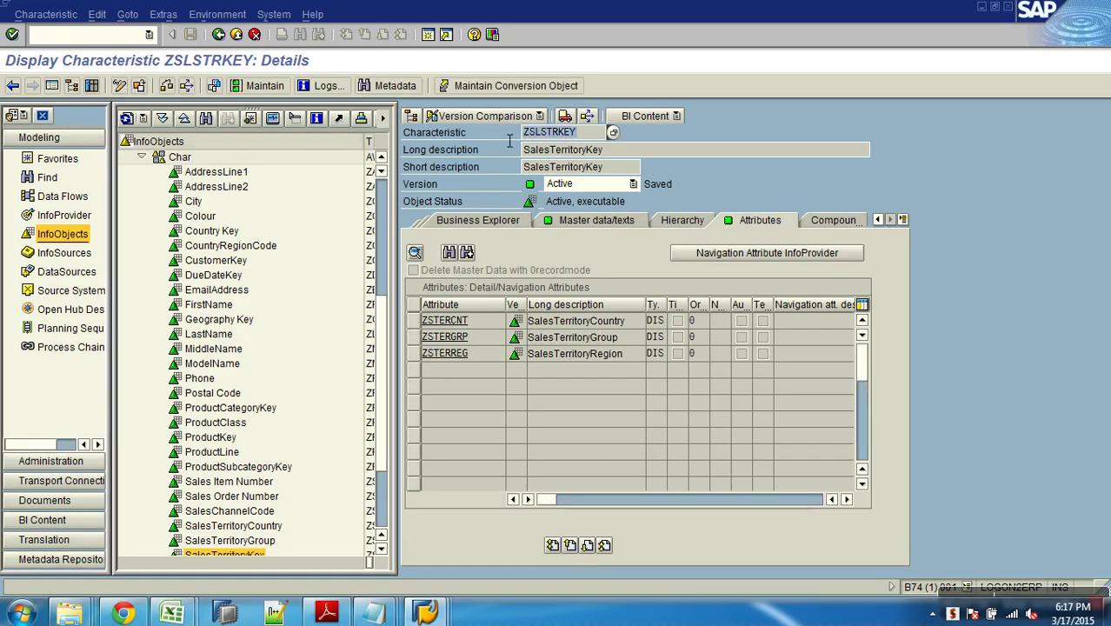
{"action": "left_click", "coordinate": [70, 216]}
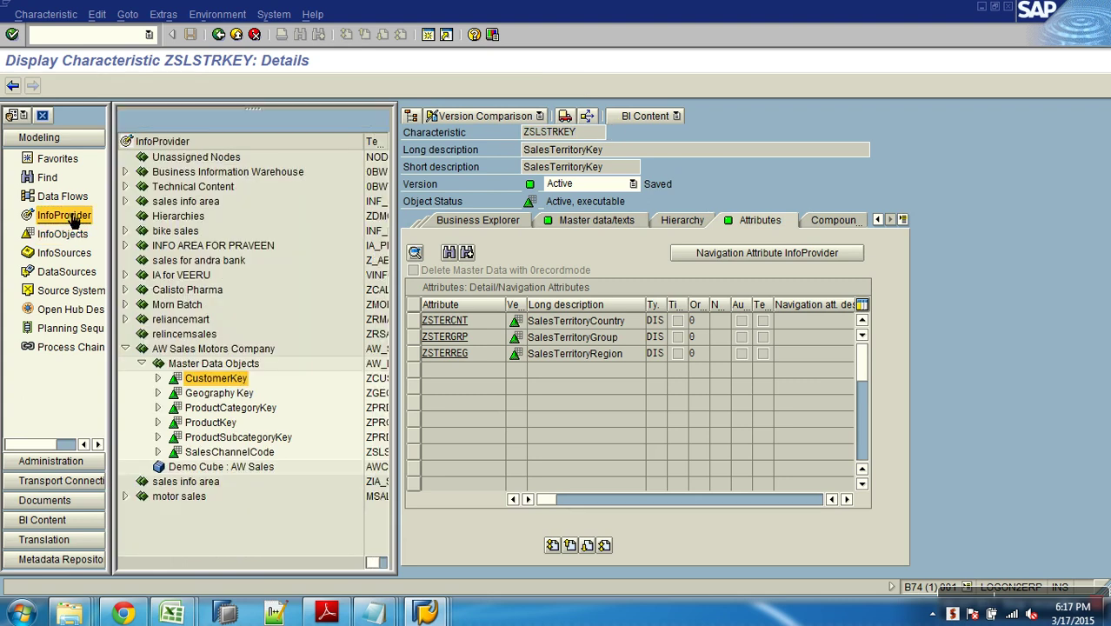
{"action": "left_click", "coordinate": [224, 37]}
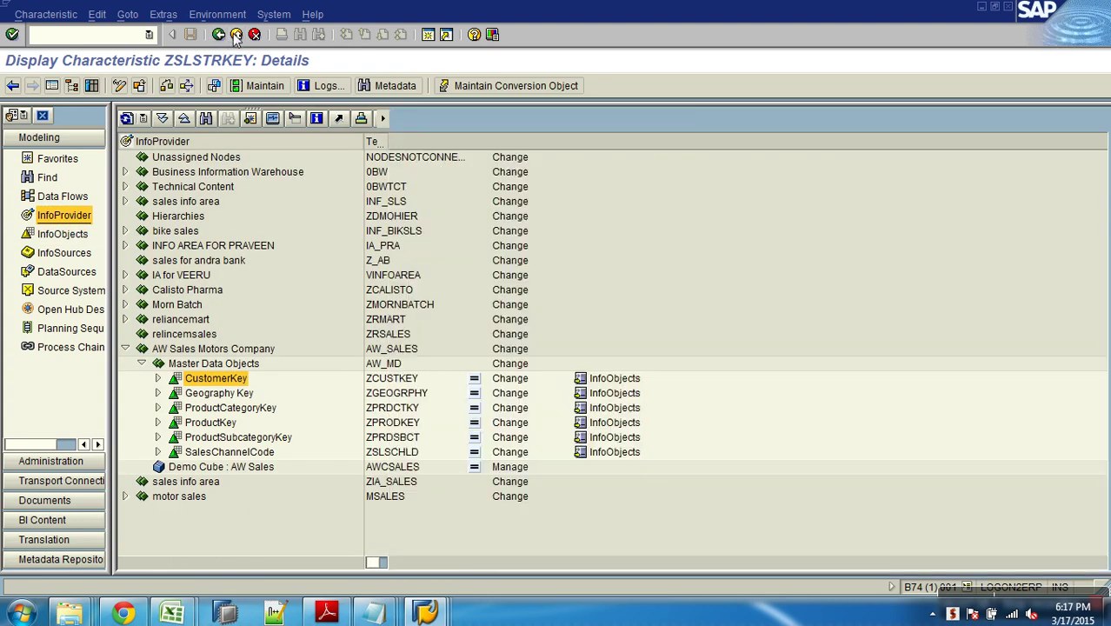
{"action": "right_click", "coordinate": [249, 367]}
{"action": "left_click", "coordinate": [317, 330]}
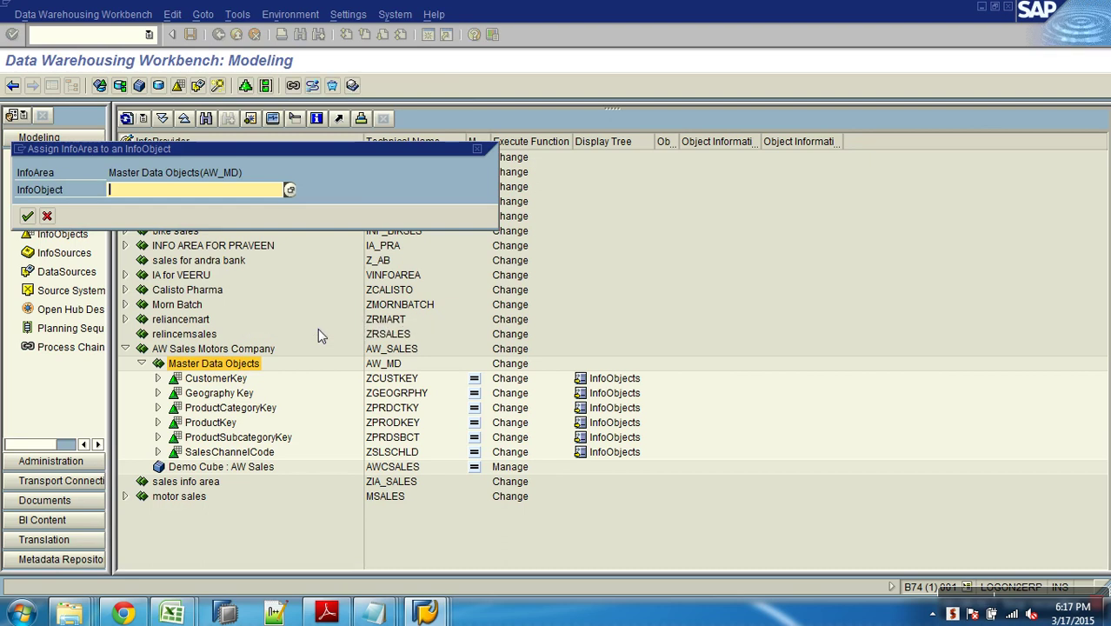
{"action": "key", "text": "ctrl+v"}
{"action": "key", "text": "Return"}
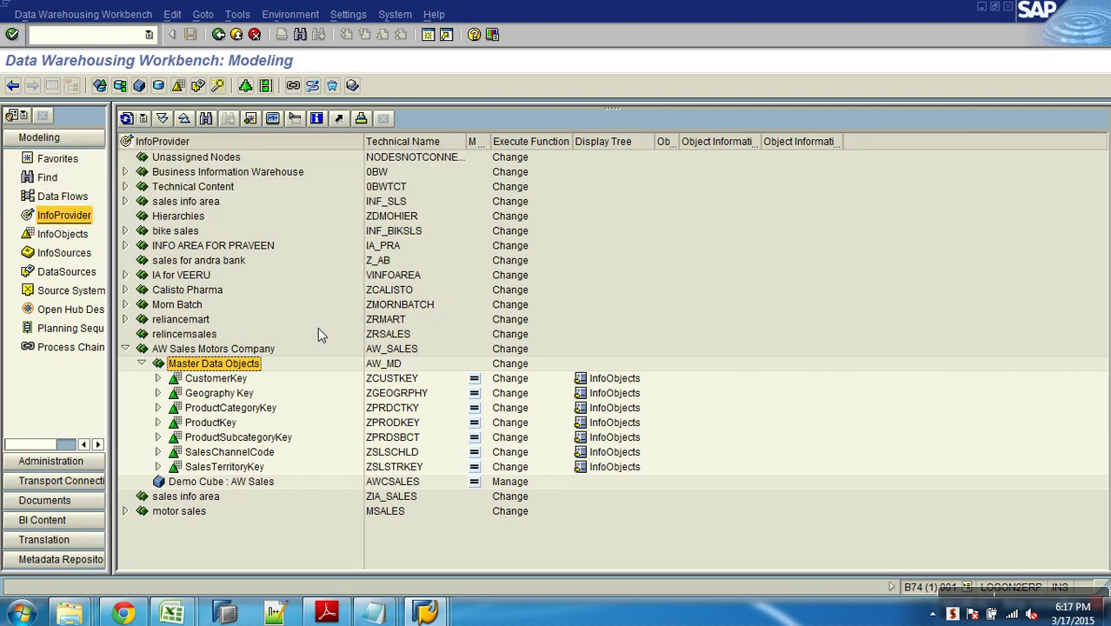
{"action": "left_click", "coordinate": [158, 468]}
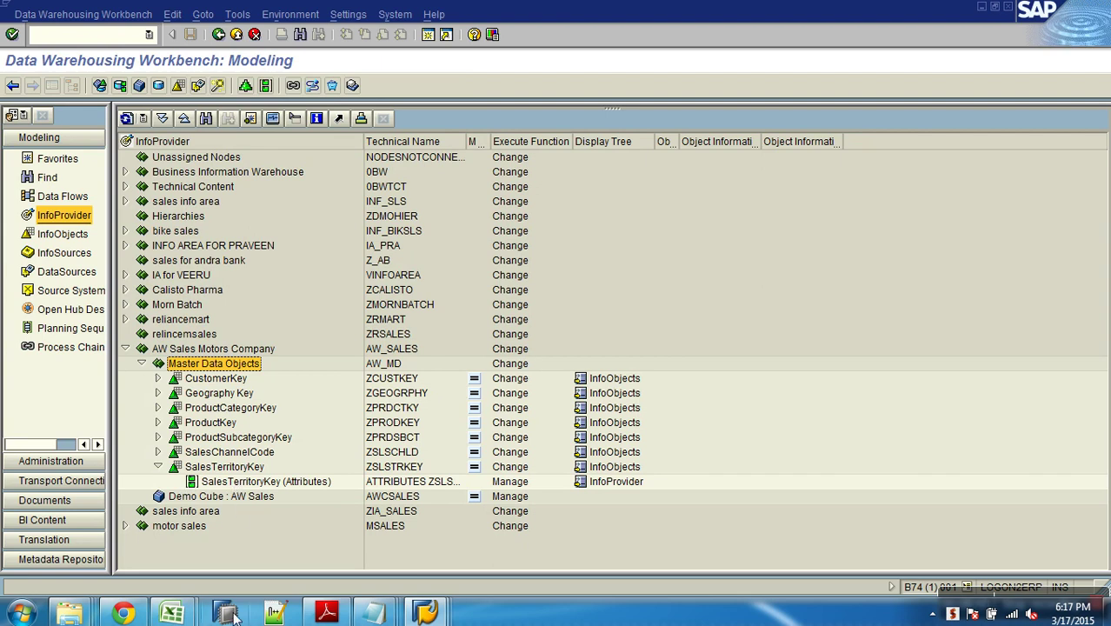
{"action": "left_click", "coordinate": [76, 271]}
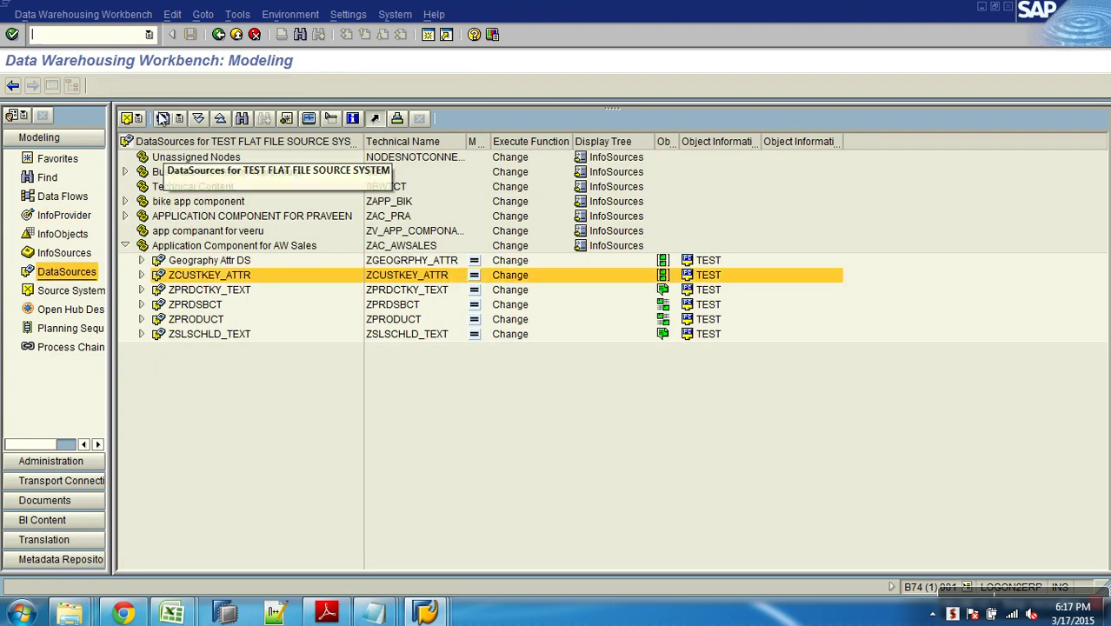
Create DataSource ZSLSTRKEY_ATTR of type Master Data Attributes under the AW Sales application component.
{"action": "left_click", "coordinate": [193, 247]}
{"action": "right_click", "coordinate": [193, 246]}
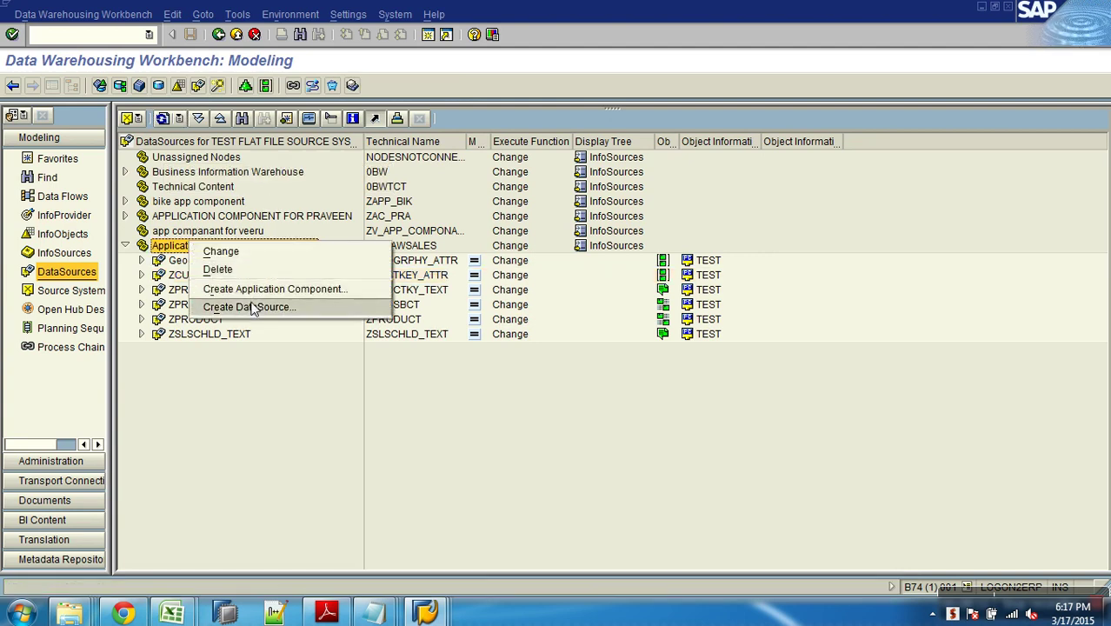
{"action": "left_click", "coordinate": [235, 305]}
{"action": "type", "text": "ZSLSTRKEY"}
{"action": "left_click", "coordinate": [246, 260]}
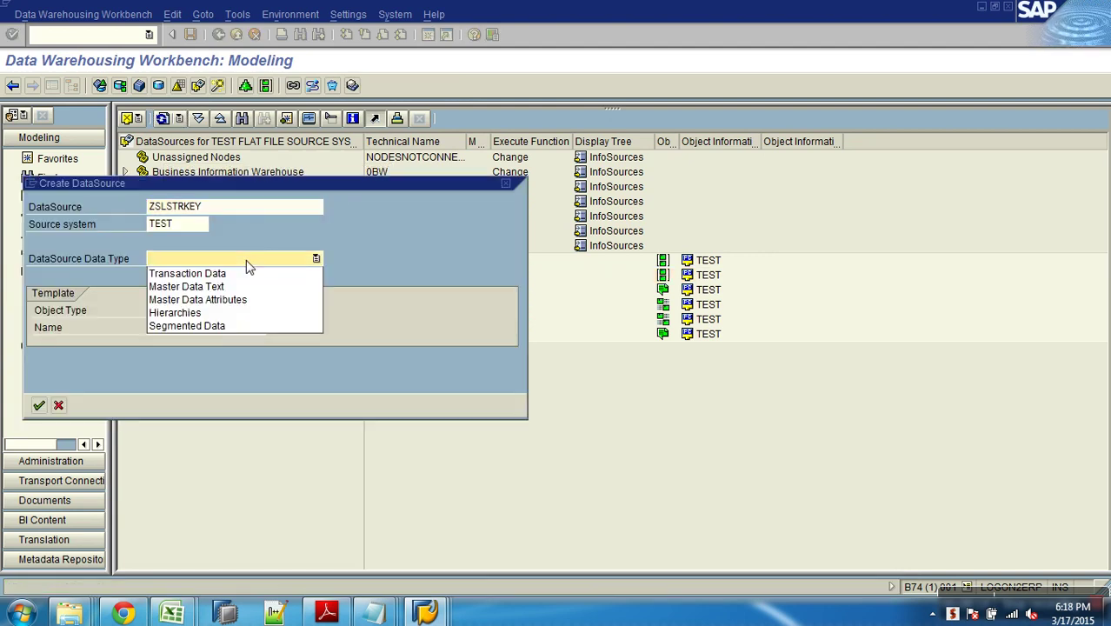
{"action": "left_click", "coordinate": [254, 209]}
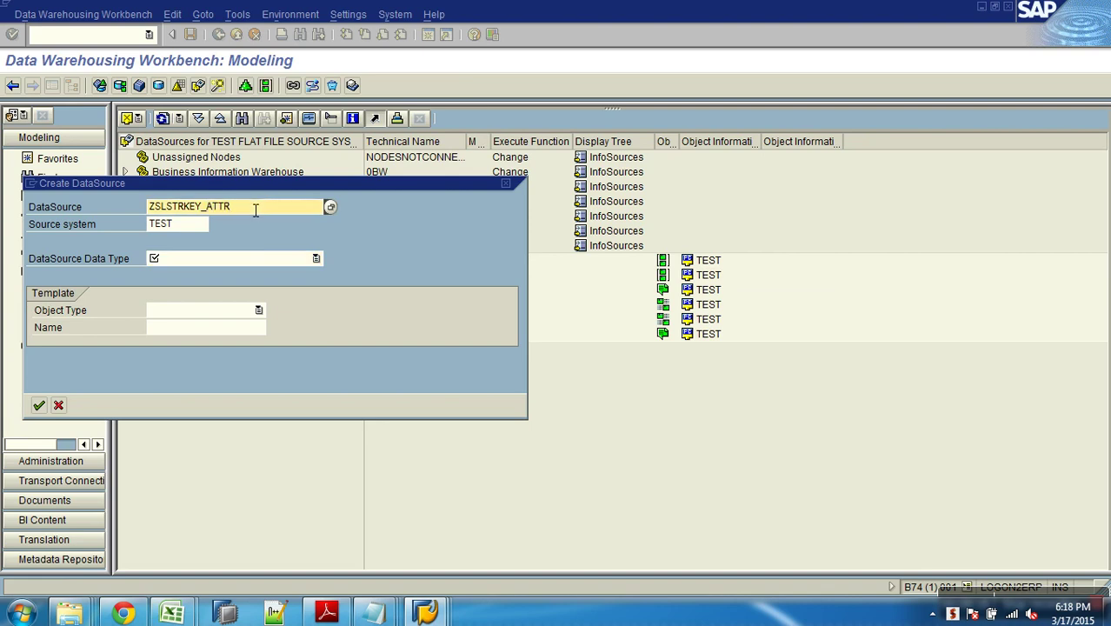
{"action": "left_click", "coordinate": [252, 259]}
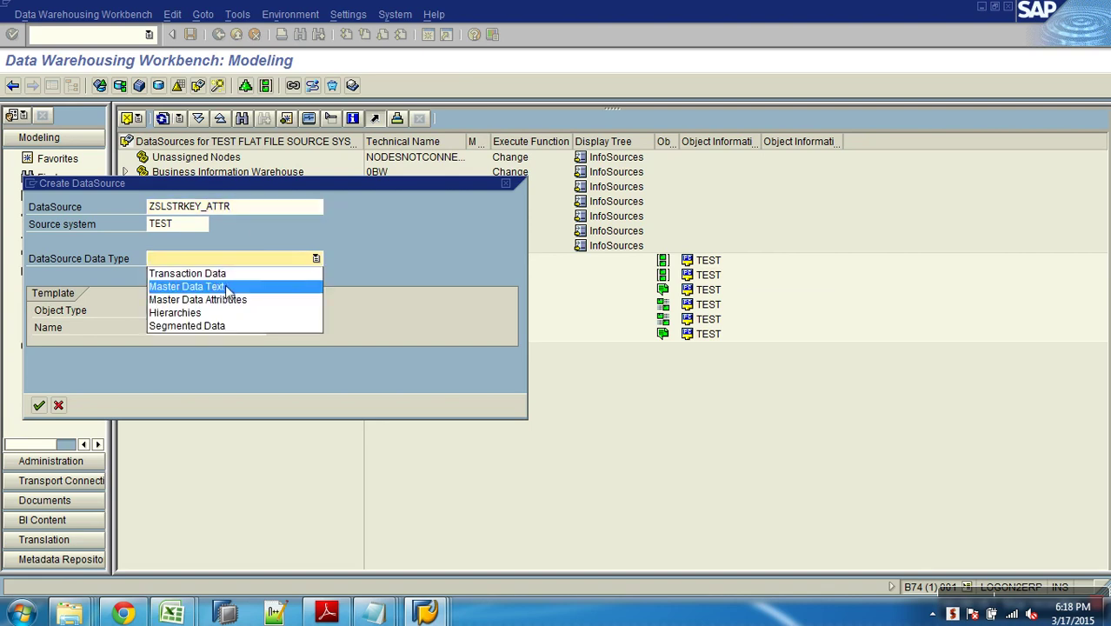
{"action": "left_click", "coordinate": [217, 297]}
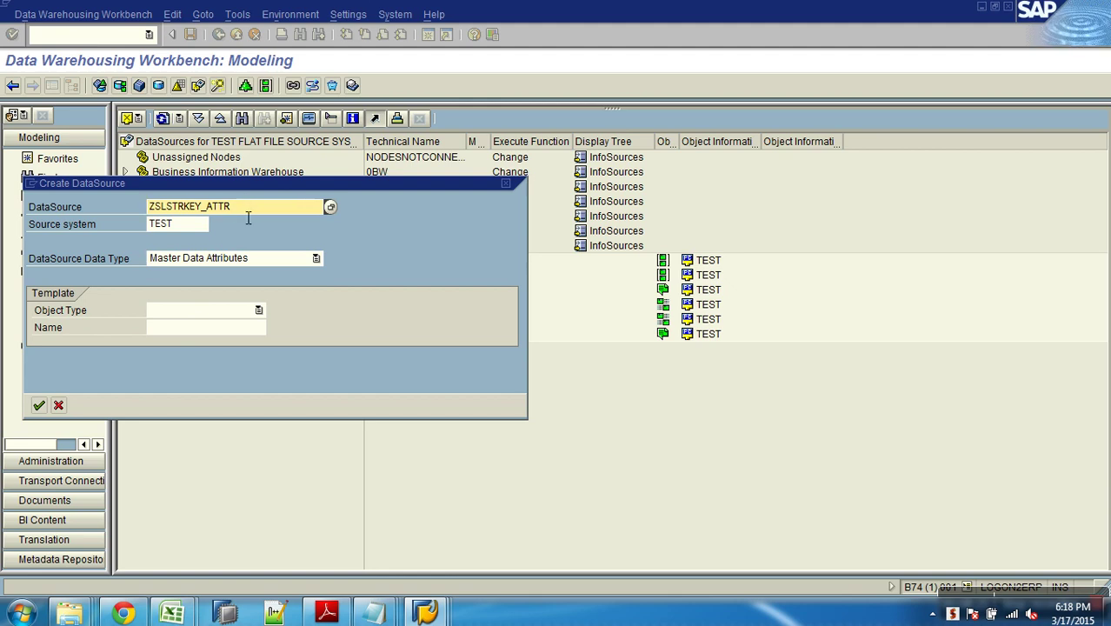
{"action": "left_click", "coordinate": [38, 406]}
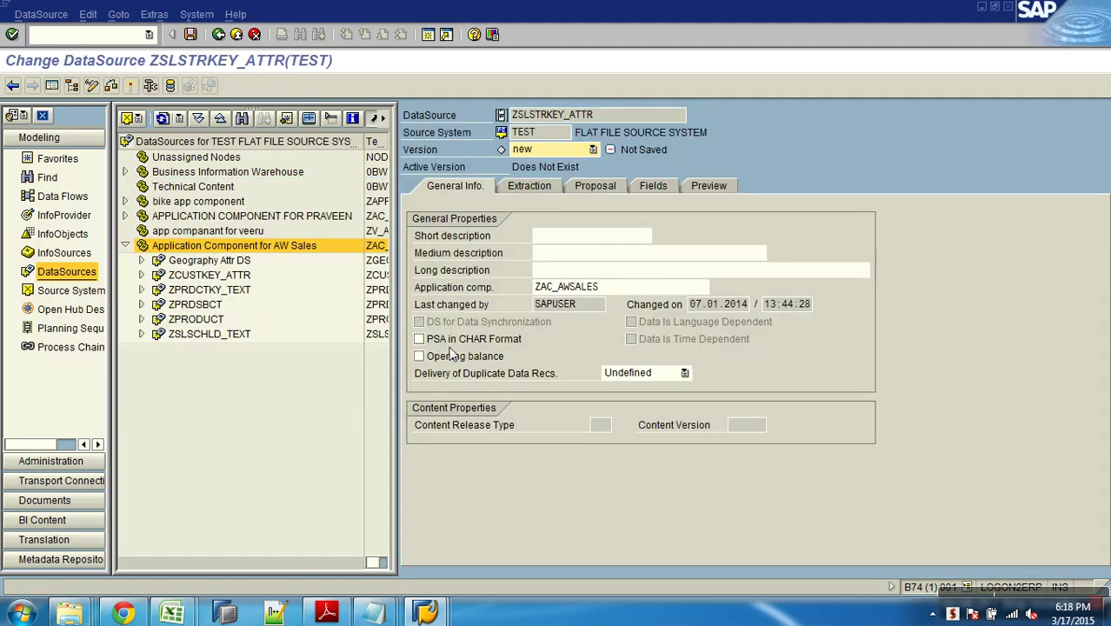
Use ZSLSTRKEY_ATTR as the short, medium and long descriptions.
{"action": "left_click", "coordinate": [609, 132]}
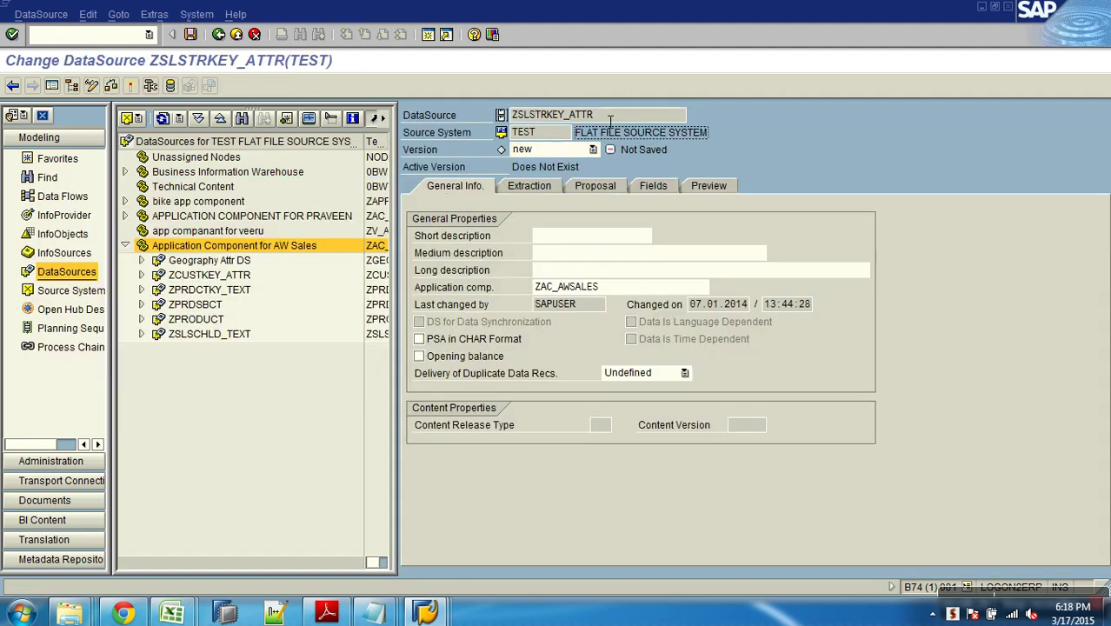
{"action": "left_click_drag", "start_coordinate": [610, 122], "coordinate": [533, 131]}
{"action": "key", "text": "ctrl+c"}
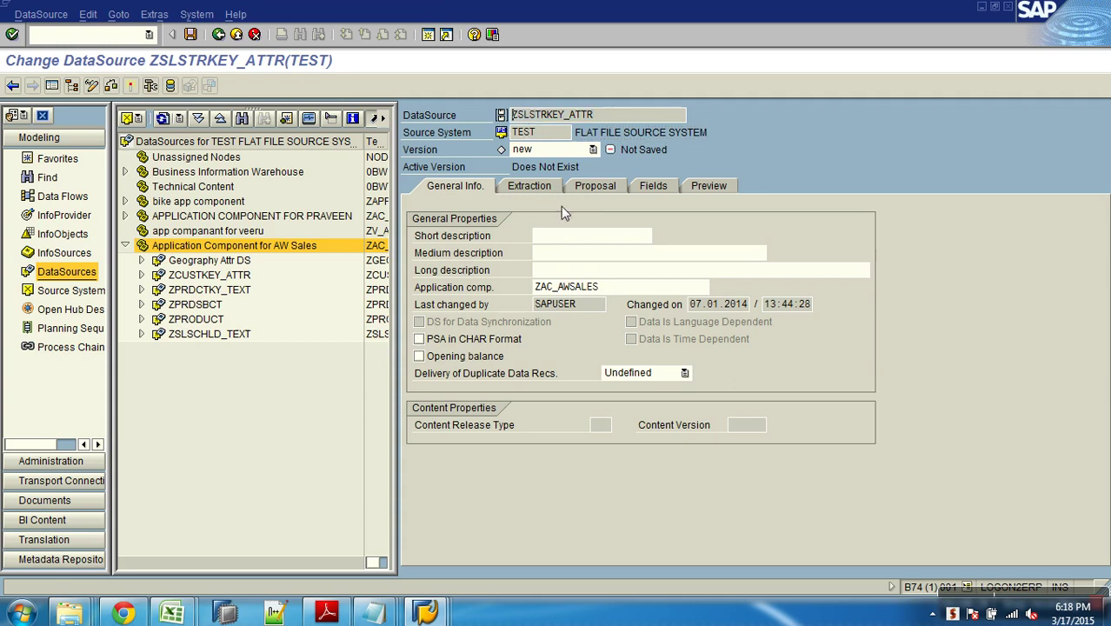
{"action": "left_click", "coordinate": [595, 236]}
{"action": "key", "text": "ctrl+v"}
{"action": "left_click", "coordinate": [598, 253]}
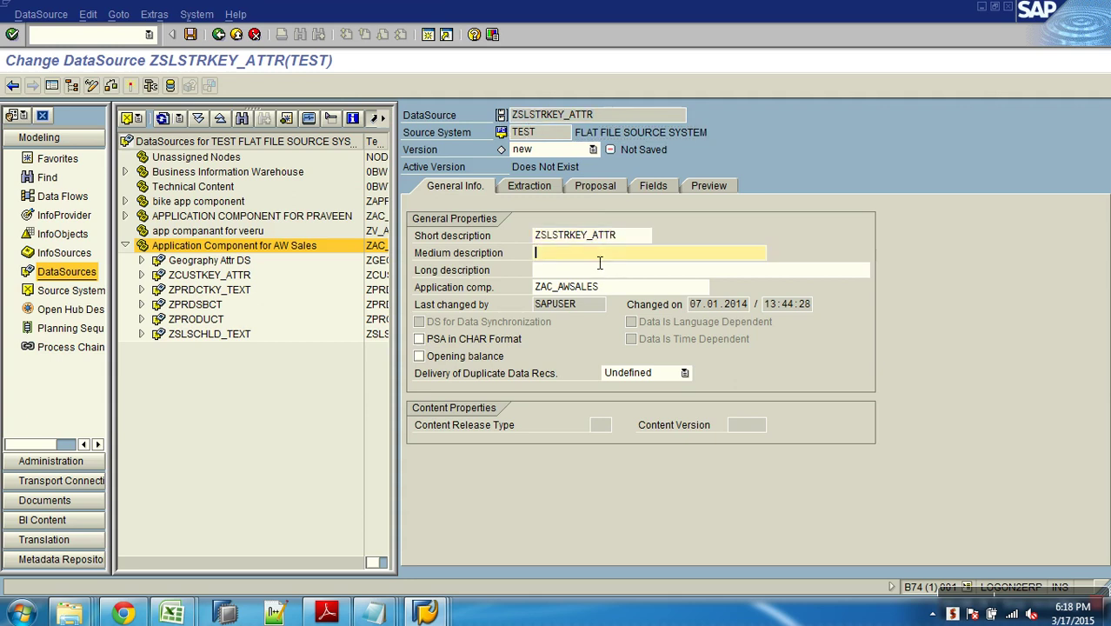
{"action": "key", "text": "ctrl+v"}
{"action": "left_click", "coordinate": [598, 270]}
{"action": "key", "text": "ctrl+v"}
Select Sales_teritory.csv as the Extraction source file and close the open workbook unsaved.
{"action": "left_click", "coordinate": [540, 186]}
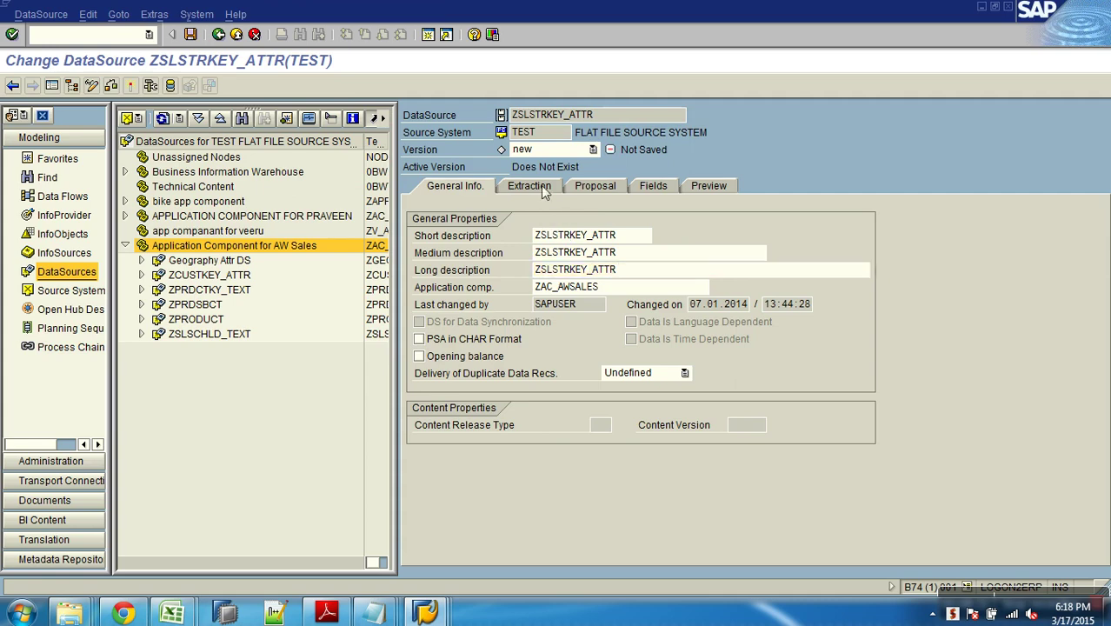
{"action": "left_click", "coordinate": [820, 305]}
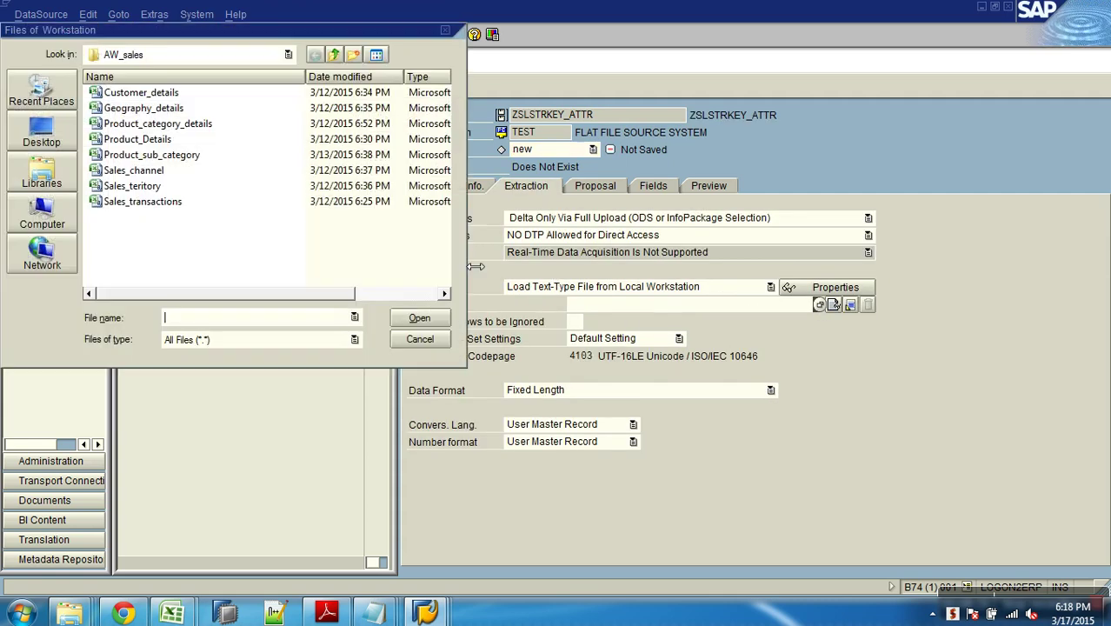
{"action": "double_click", "coordinate": [155, 192]}
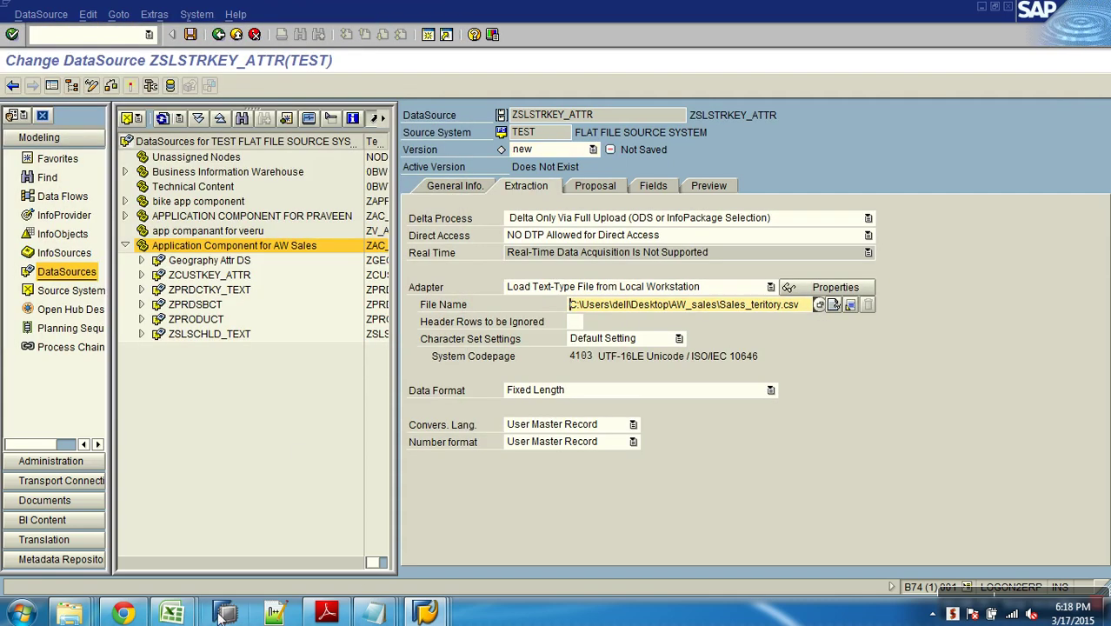
{"action": "mouse_move", "coordinate": [177, 614]}
{"action": "left_click", "coordinate": [278, 533]}
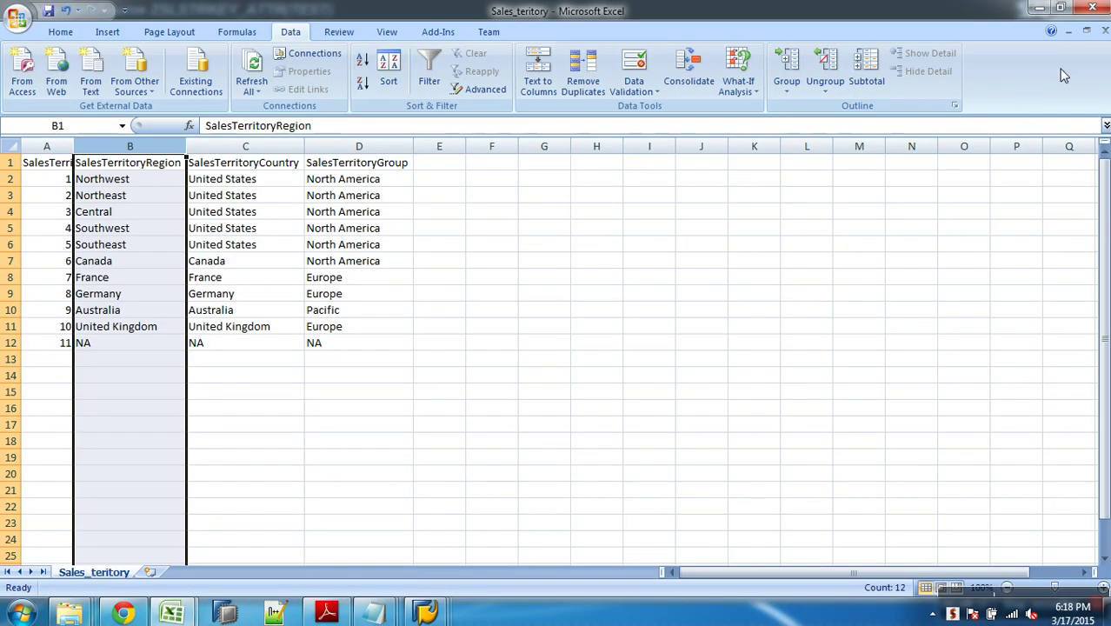
{"action": "left_click", "coordinate": [1105, 30]}
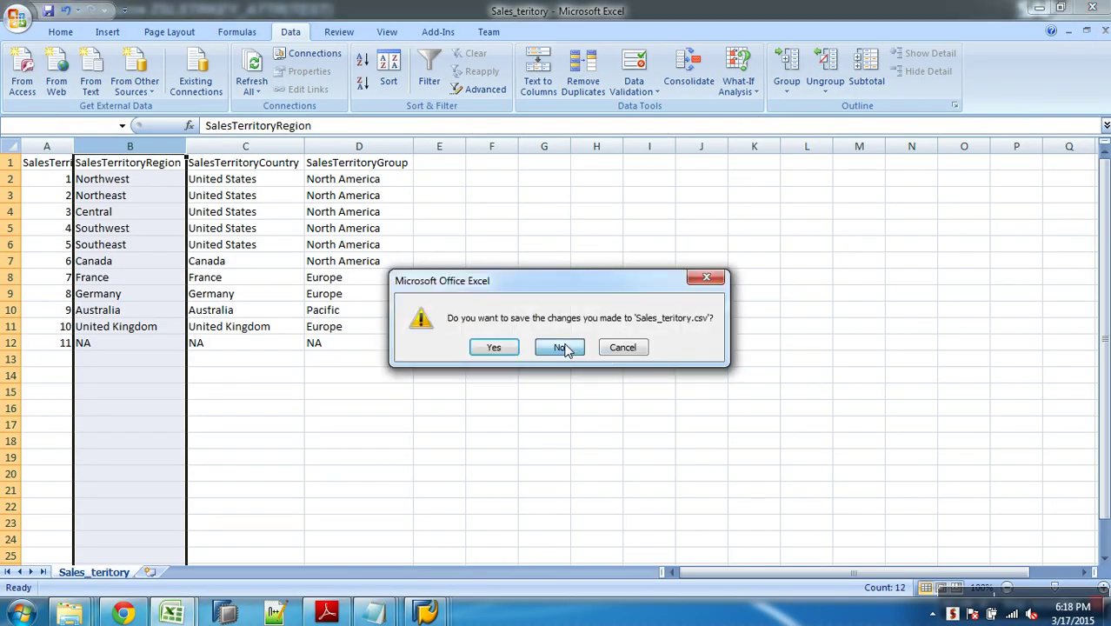
{"action": "left_click", "coordinate": [560, 347]}
{"action": "key", "text": "alt+Tab"}
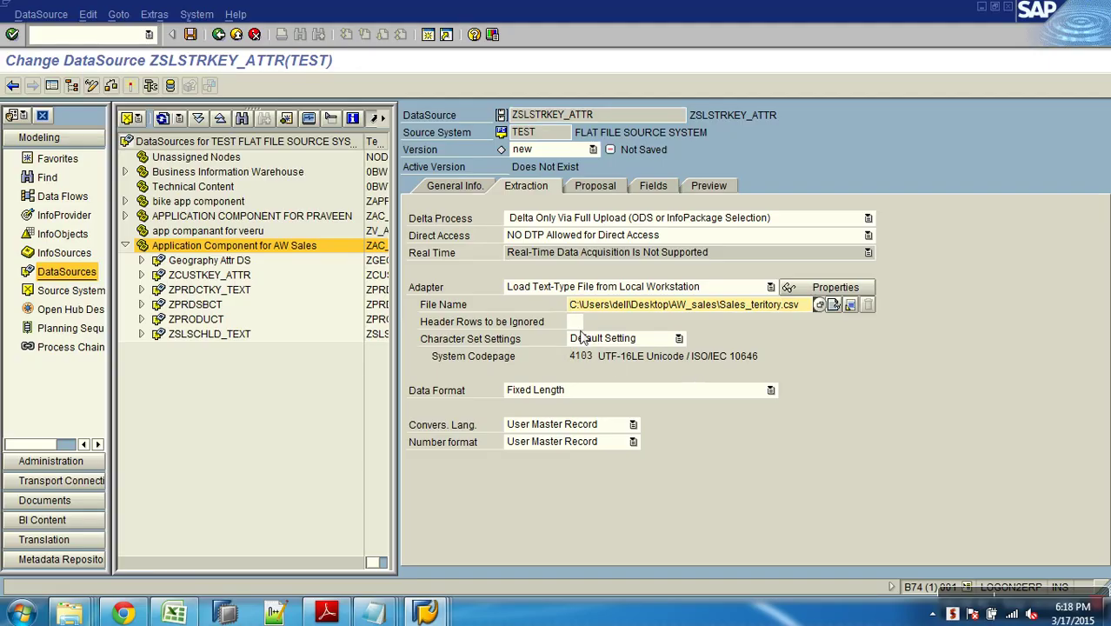
Set 1 header row and the Separated with Separator data format.
{"action": "left_click", "coordinate": [579, 323]}
{"action": "left_click", "coordinate": [619, 390]}
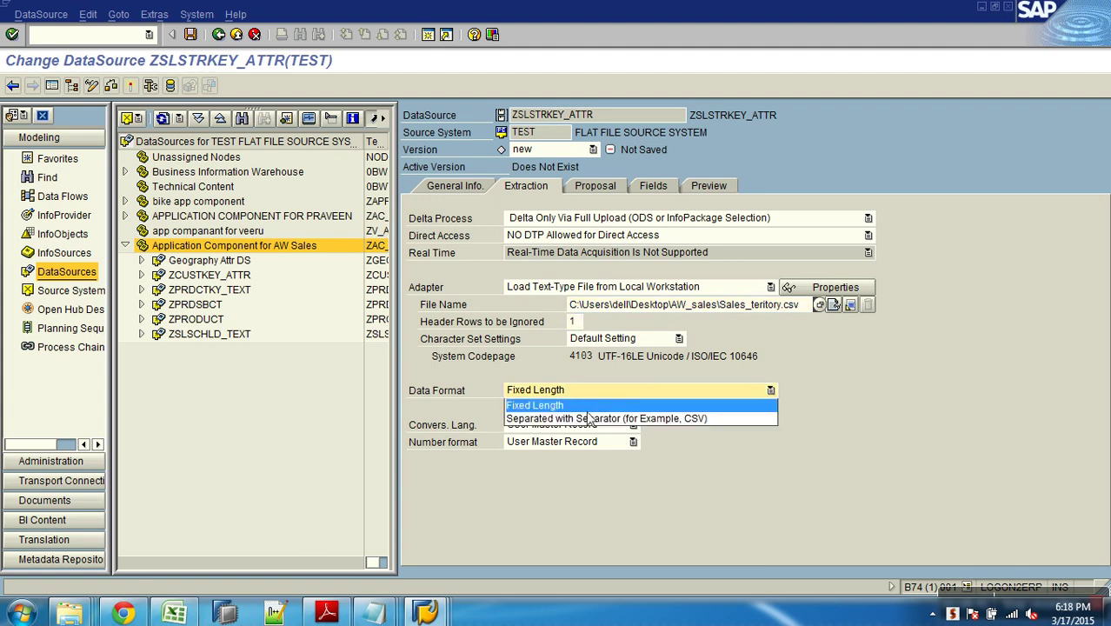
{"action": "left_click", "coordinate": [595, 417]}
{"action": "left_click", "coordinate": [579, 408]}
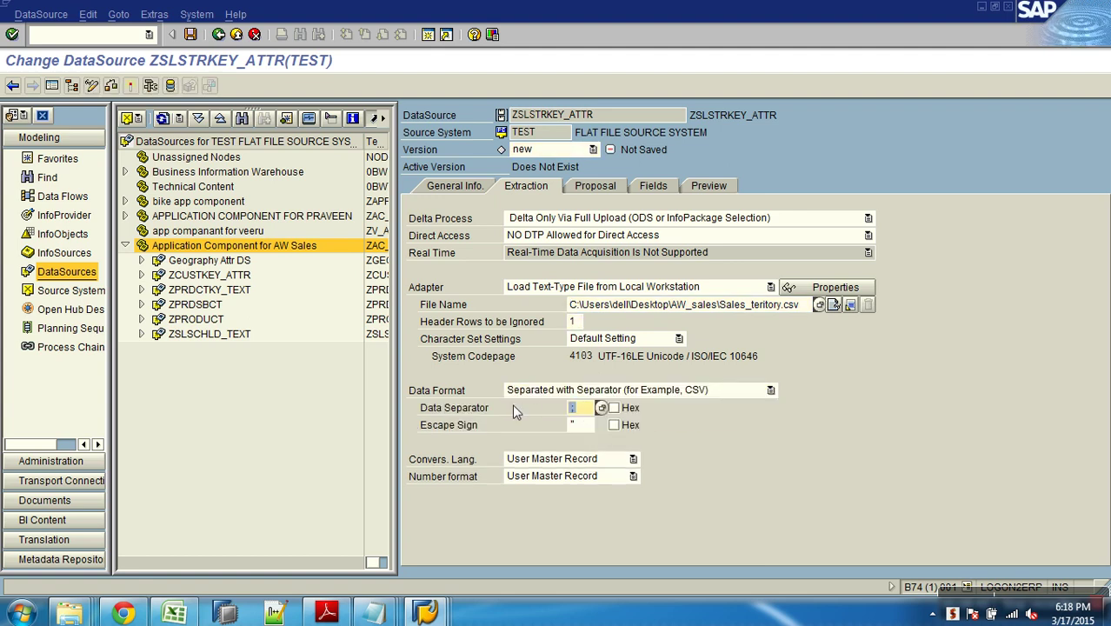
Use a comma separator, load the field proposal, and set the key field type to NUMC.
{"action": "type", "text": ","}
{"action": "left_click", "coordinate": [597, 185]}
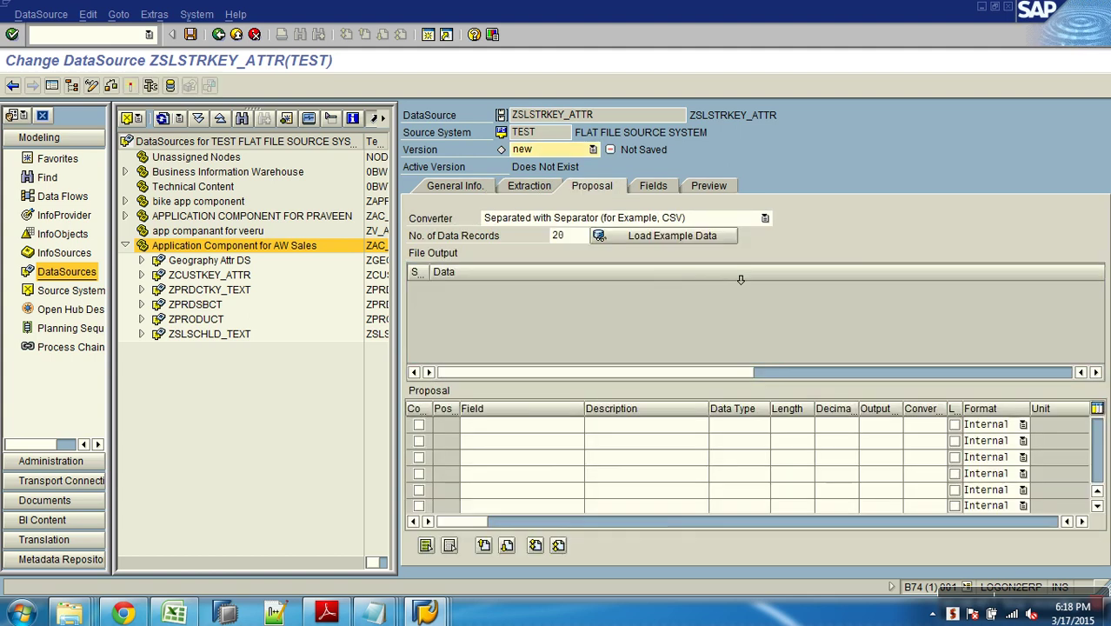
{"action": "left_click", "coordinate": [713, 235]}
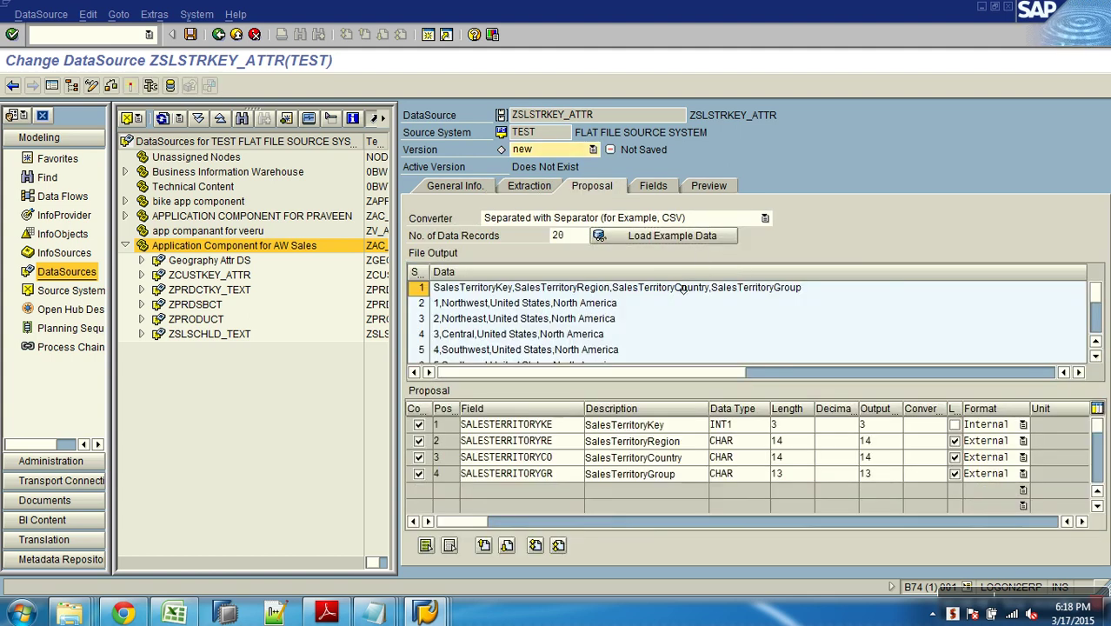
{"action": "left_click", "coordinate": [653, 185]}
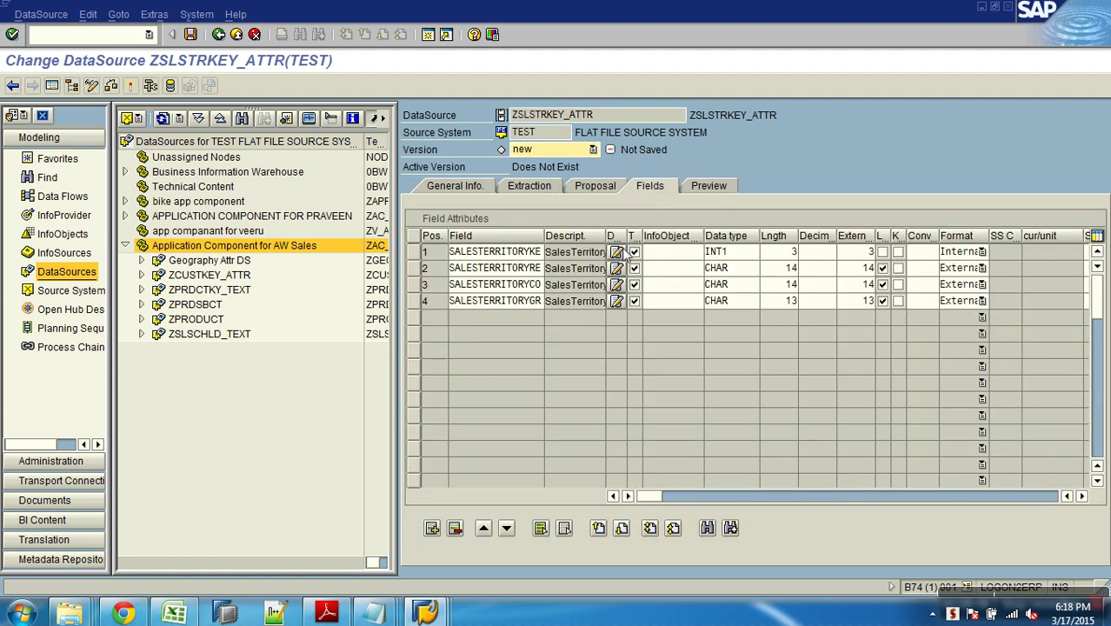
{"action": "left_click", "coordinate": [747, 252]}
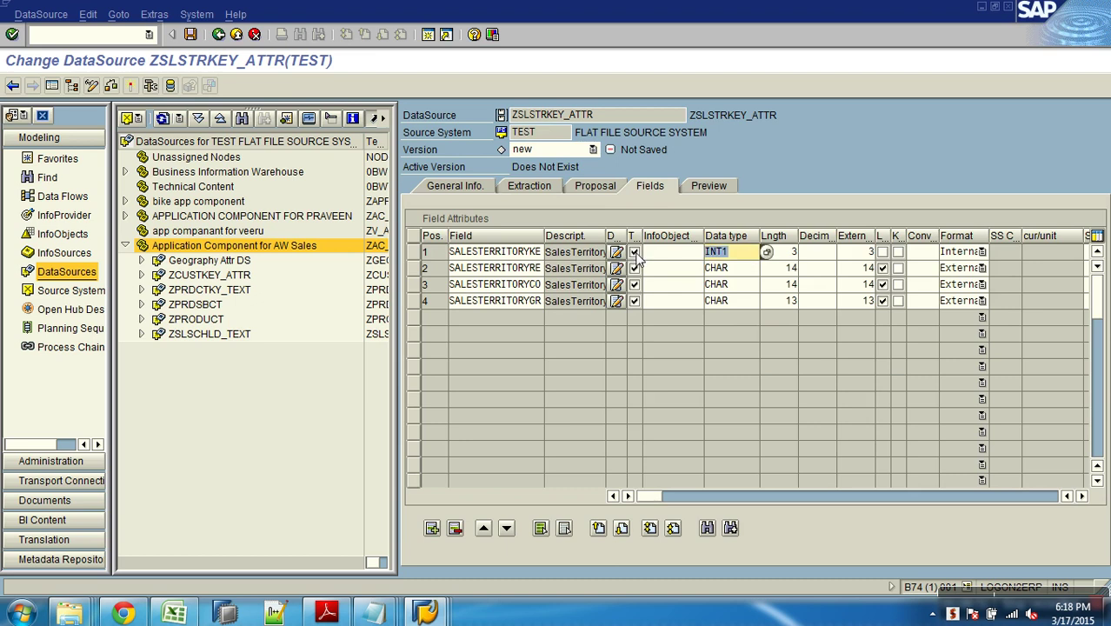
{"action": "type", "text": "NUMC"}
{"action": "key", "text": "Return"}
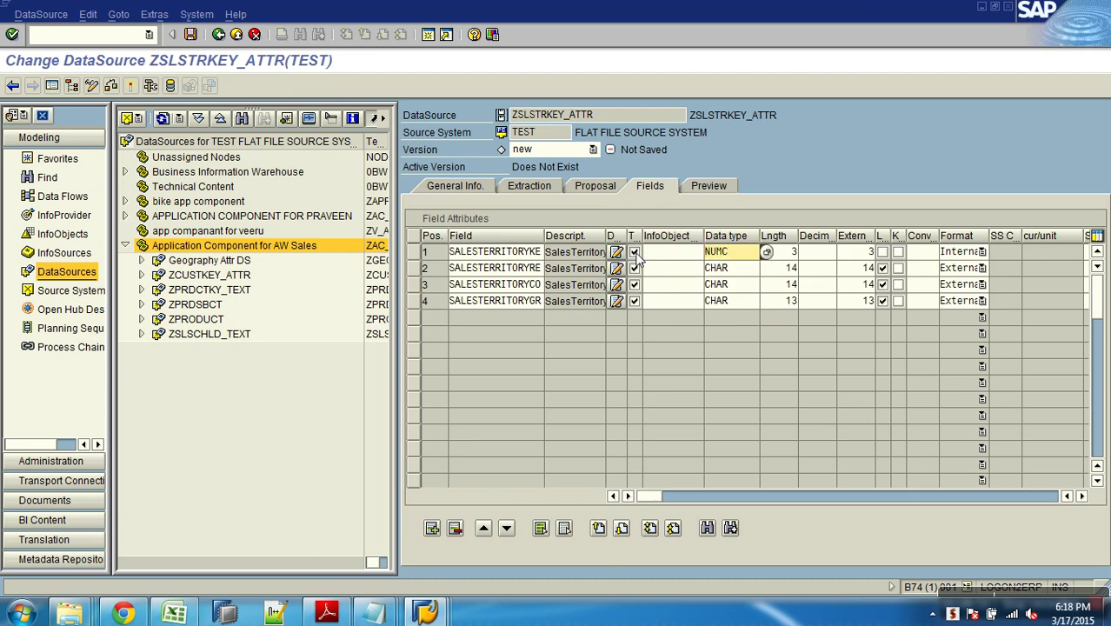
Activate ZSLSTRKEY_ATTR, read the 11-row preview, and return to the tree.
{"action": "left_click", "coordinate": [708, 185]}
{"action": "left_click", "coordinate": [131, 86]}
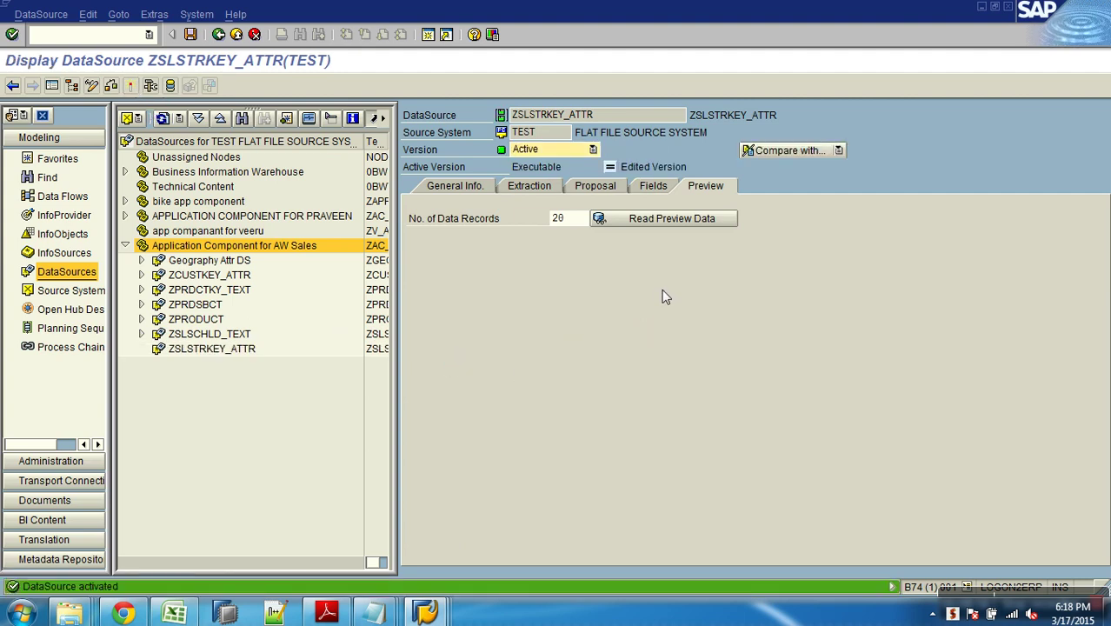
{"action": "left_click", "coordinate": [677, 222]}
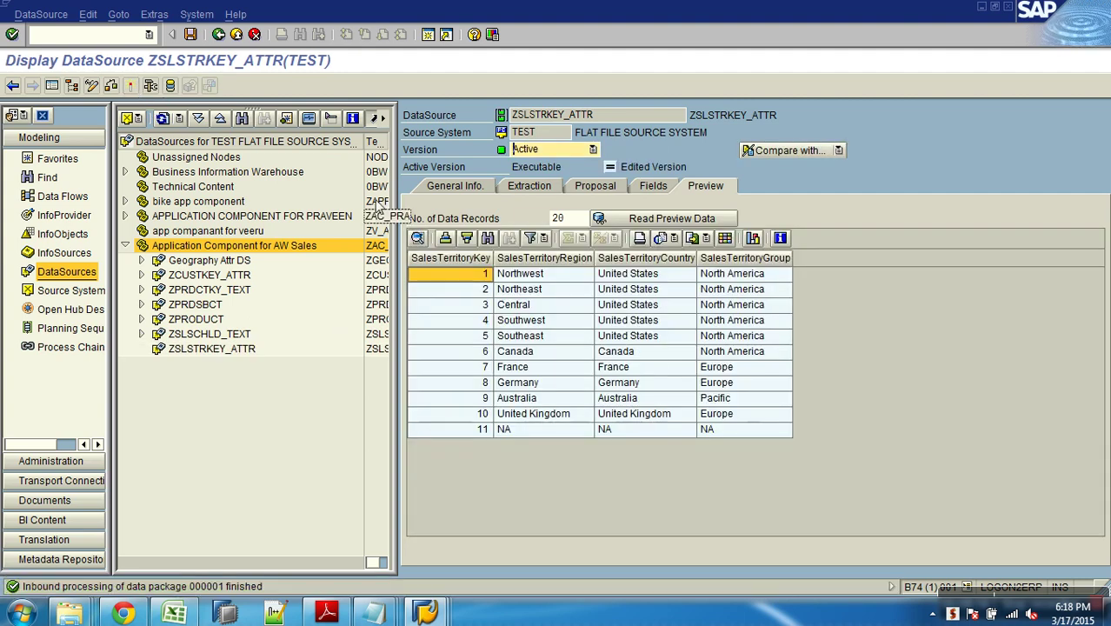
{"action": "left_click", "coordinate": [237, 34]}
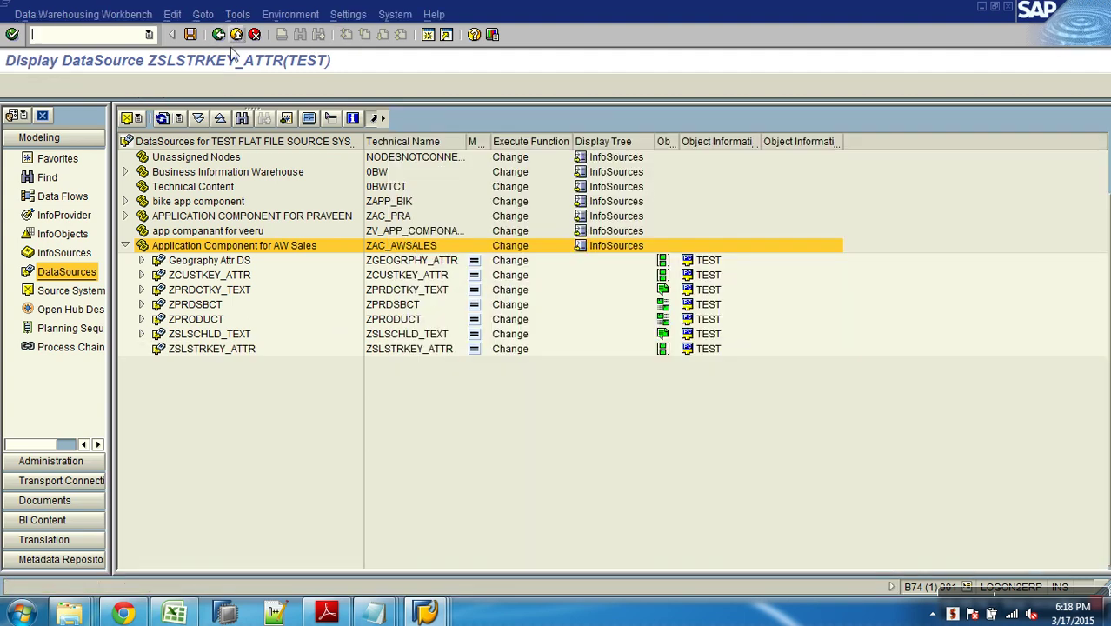
{"action": "left_click", "coordinate": [441, 352]}
Create a transformation for SalesTerritoryKey (Attributes) from DataSource ZSLSTRKEY_ATTR, source system TEST.
{"action": "left_click", "coordinate": [64, 214]}
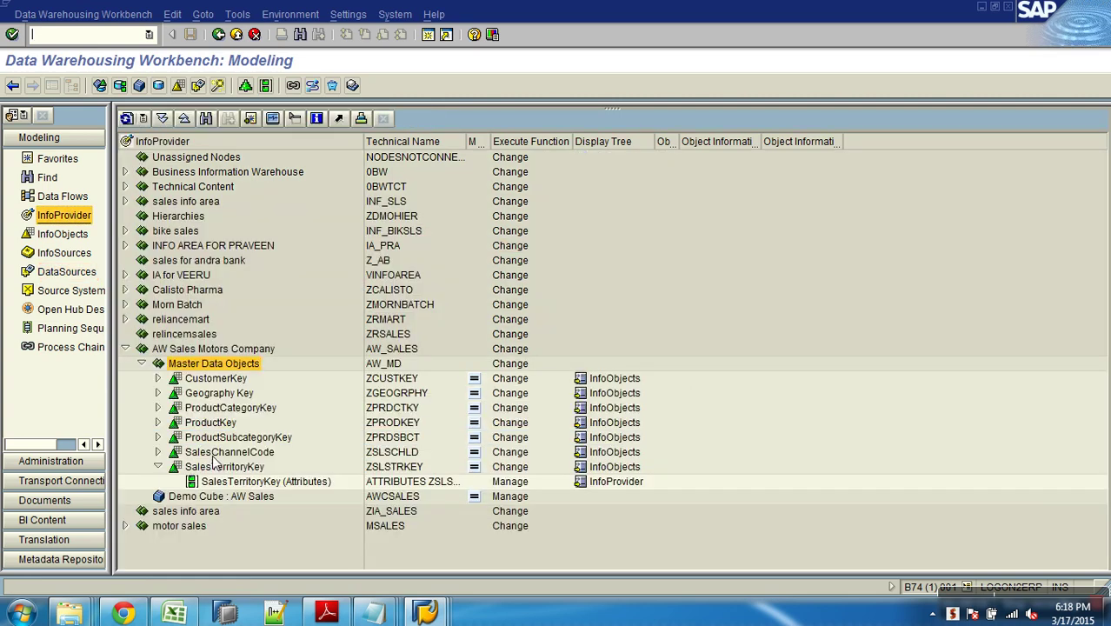
{"action": "right_click", "coordinate": [227, 481]}
{"action": "left_click", "coordinate": [278, 412]}
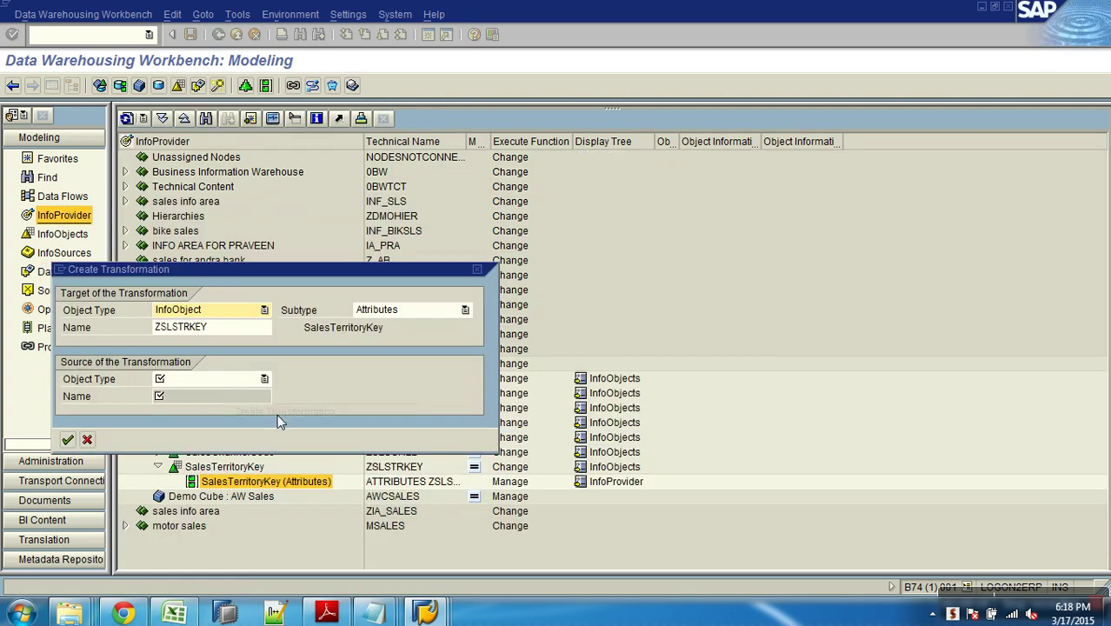
{"action": "left_click", "coordinate": [218, 385]}
{"action": "left_click", "coordinate": [216, 380]}
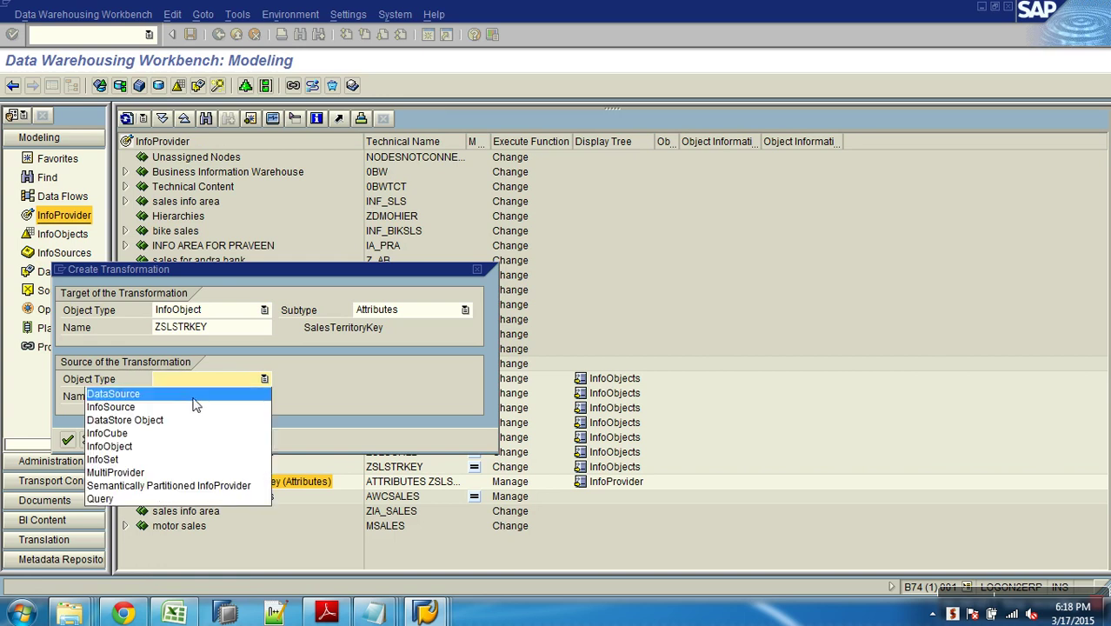
{"action": "left_click", "coordinate": [194, 398]}
{"action": "left_click", "coordinate": [188, 398]}
{"action": "type", "text": "ZSLSTRKEY_ATTR"}
{"action": "left_click", "coordinate": [193, 414]}
{"action": "left_click", "coordinate": [191, 429]}
{"action": "left_click", "coordinate": [67, 457]}
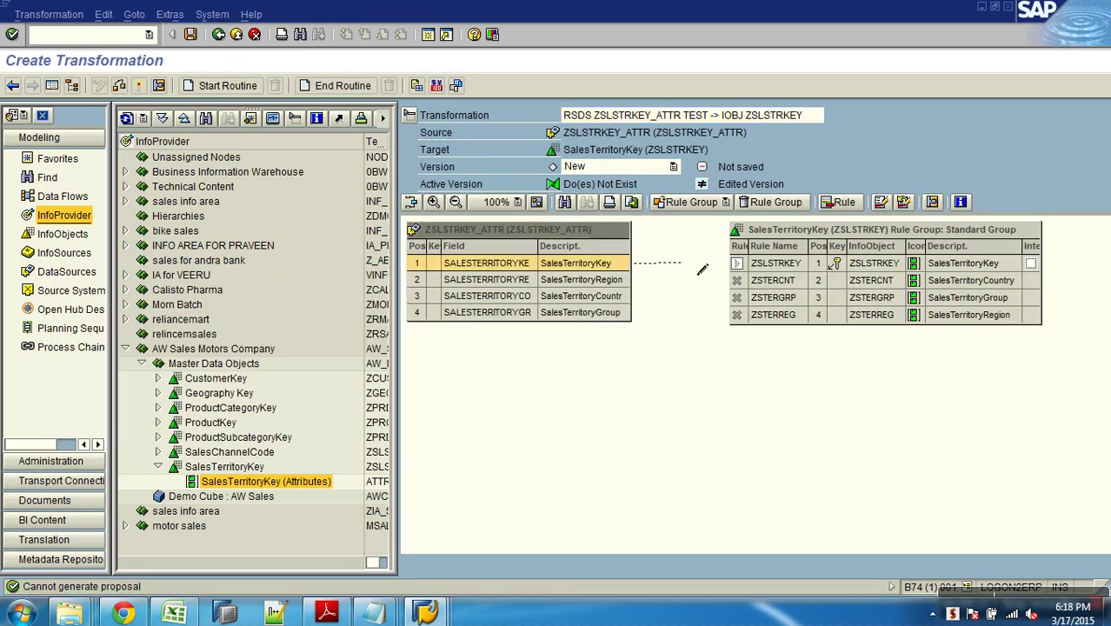
Map the key, country, region and group fields to ZSLSTRKEY, ZSTERCNT, ZSTERREG, ZSTERGRP and check.
{"action": "left_click_drag", "start_coordinate": [702, 269], "coordinate": [771, 265]}
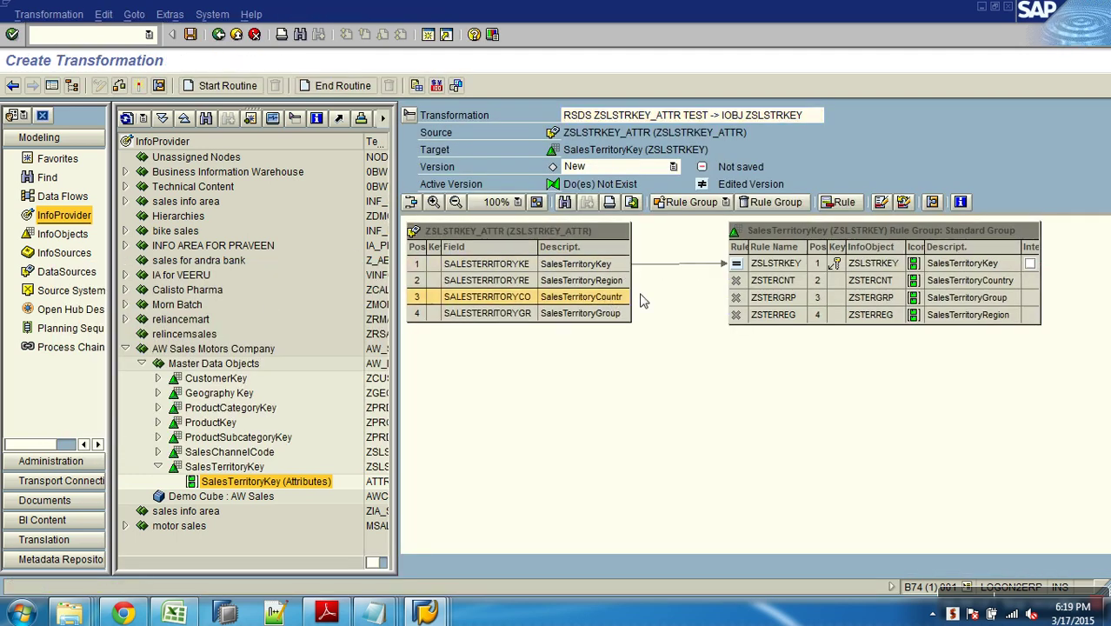
{"action": "left_click_drag", "start_coordinate": [641, 300], "coordinate": [758, 282]}
{"action": "left_click_drag", "start_coordinate": [619, 281], "coordinate": [736, 317]}
{"action": "left_click_drag", "start_coordinate": [620, 314], "coordinate": [745, 298]}
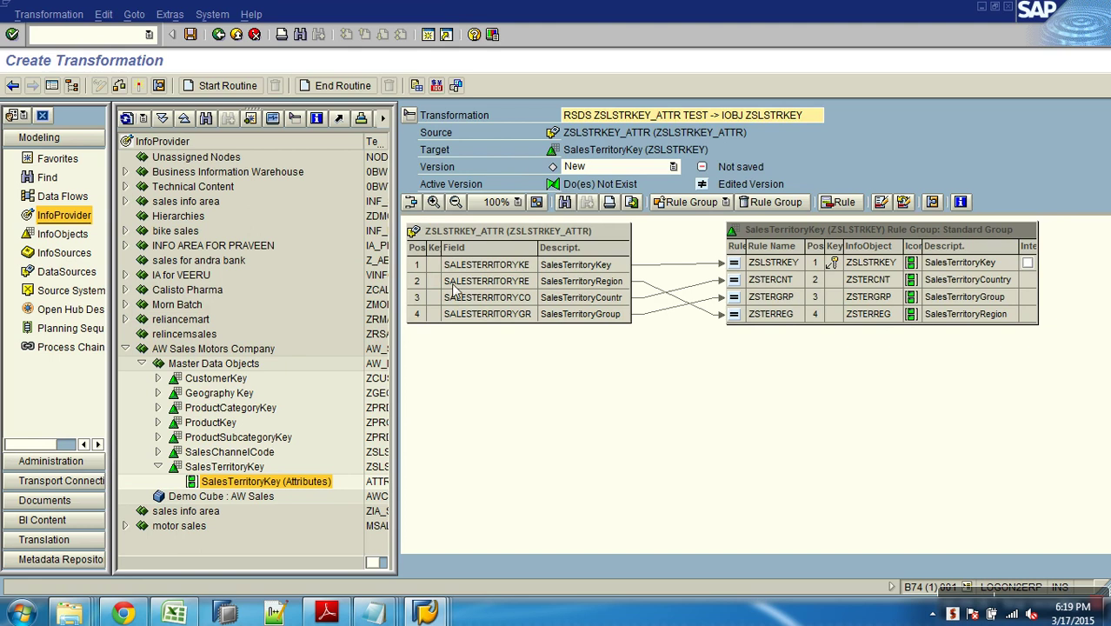
{"action": "left_click", "coordinate": [140, 85]}
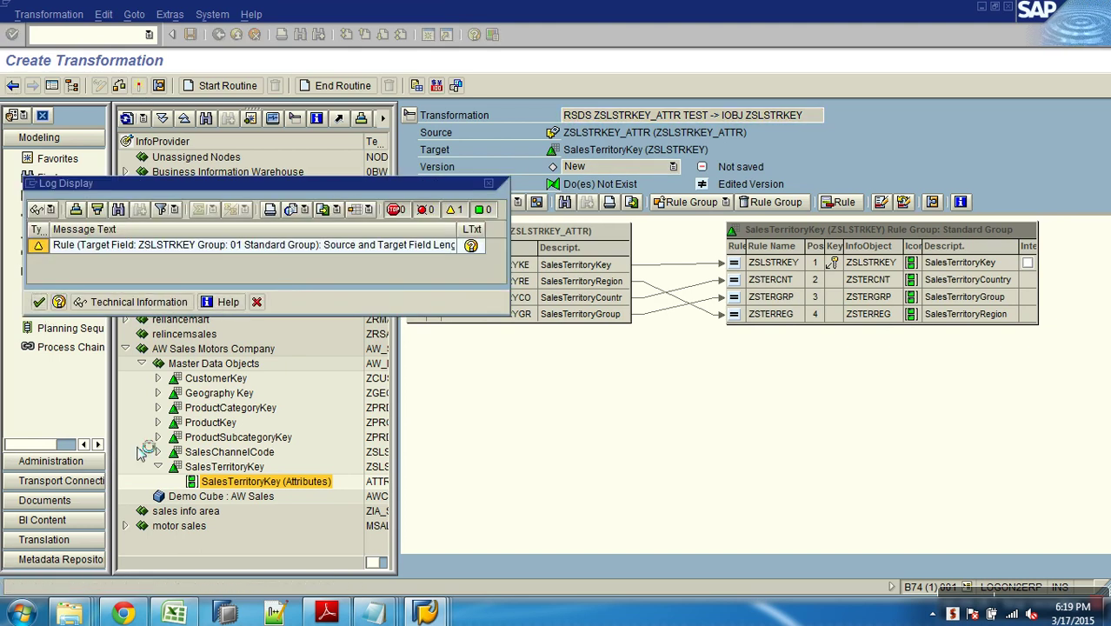
Create and save an InfoPackage for ZSLSTRKEY_ATTR described as LOAD ZSLSTRKEY_ATTR.
{"action": "left_click", "coordinate": [218, 34]}
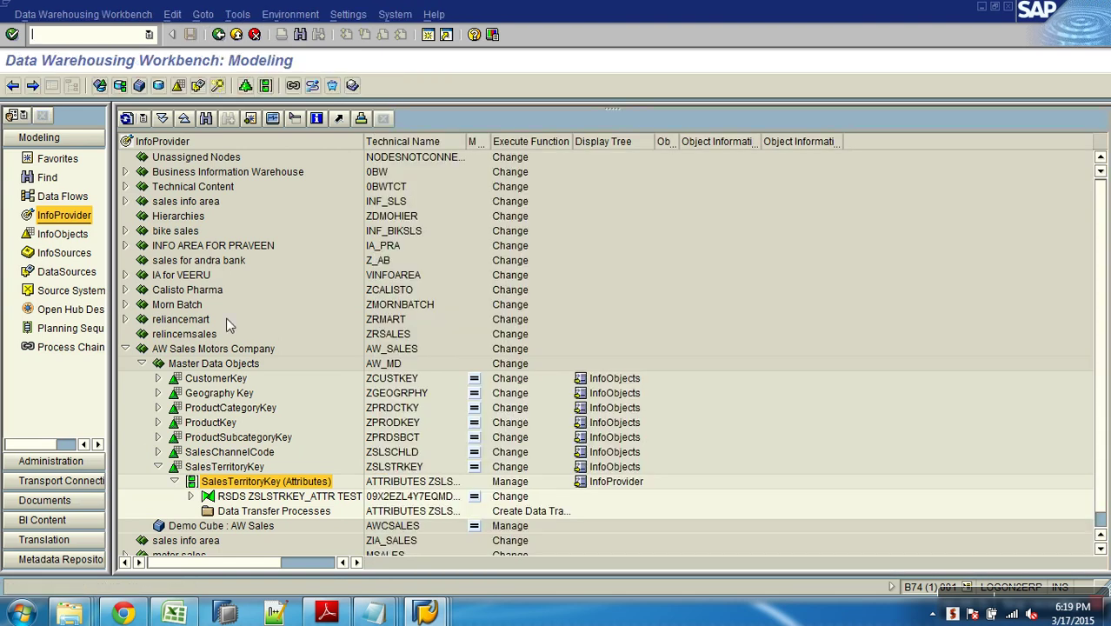
{"action": "left_click", "coordinate": [191, 496]}
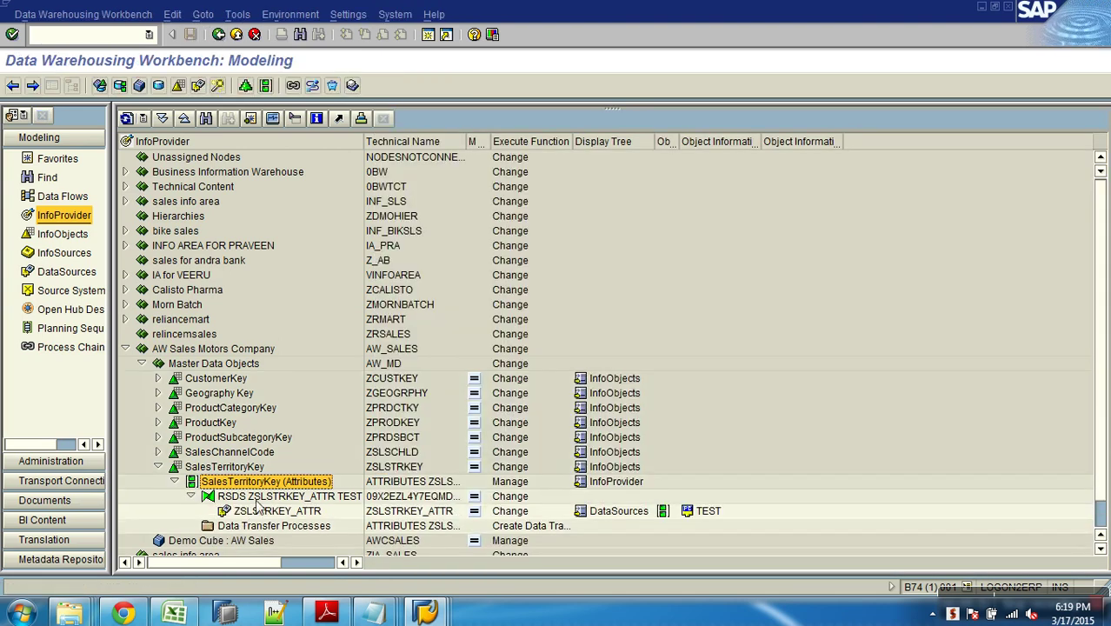
{"action": "right_click", "coordinate": [271, 511]}
{"action": "left_click", "coordinate": [329, 475]}
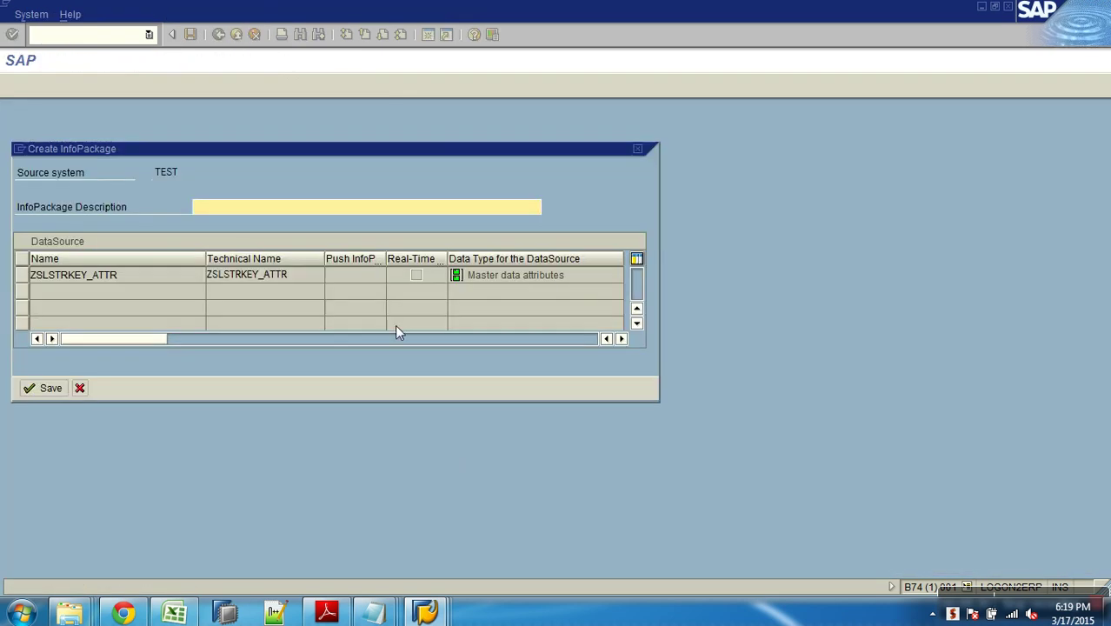
{"action": "type", "text": "LOAD"}
{"action": "type", "text": "ZSLSTRKEY_ATTR"}
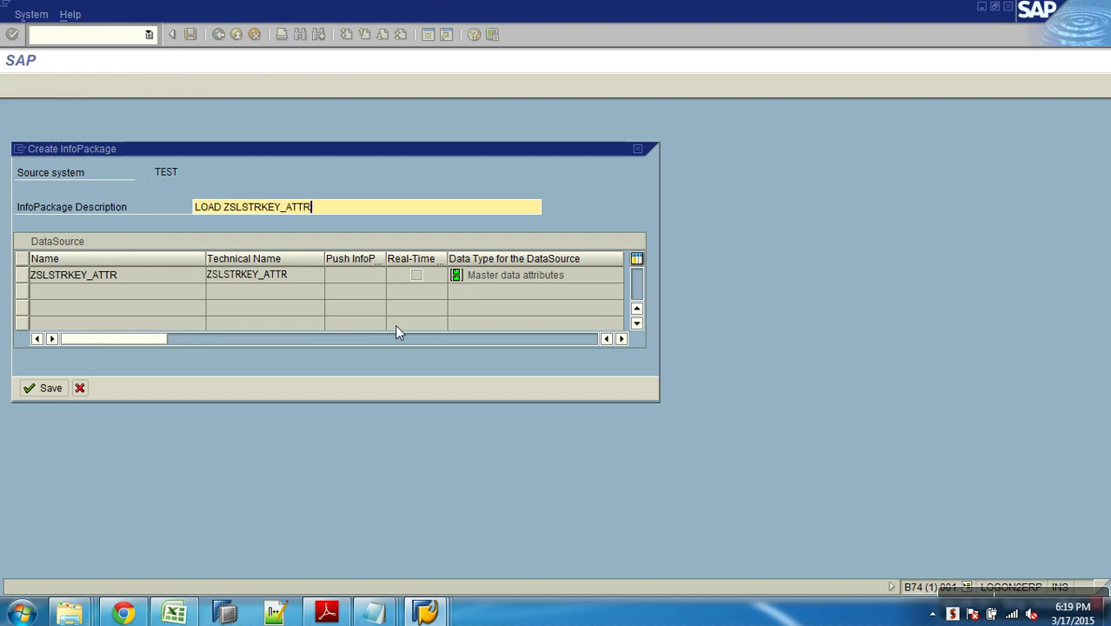
{"action": "key", "text": "Return"}
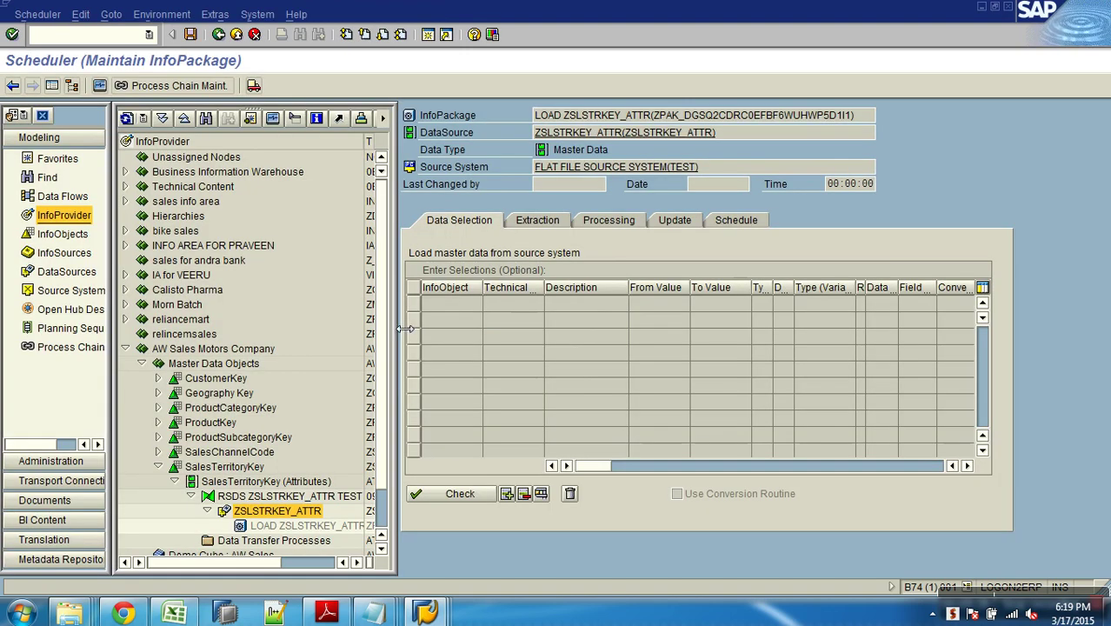
Start the load immediately and confirm in the monitor that 11 records reached the PSA.
{"action": "left_click", "coordinate": [729, 221]}
{"action": "left_click", "coordinate": [480, 373]}
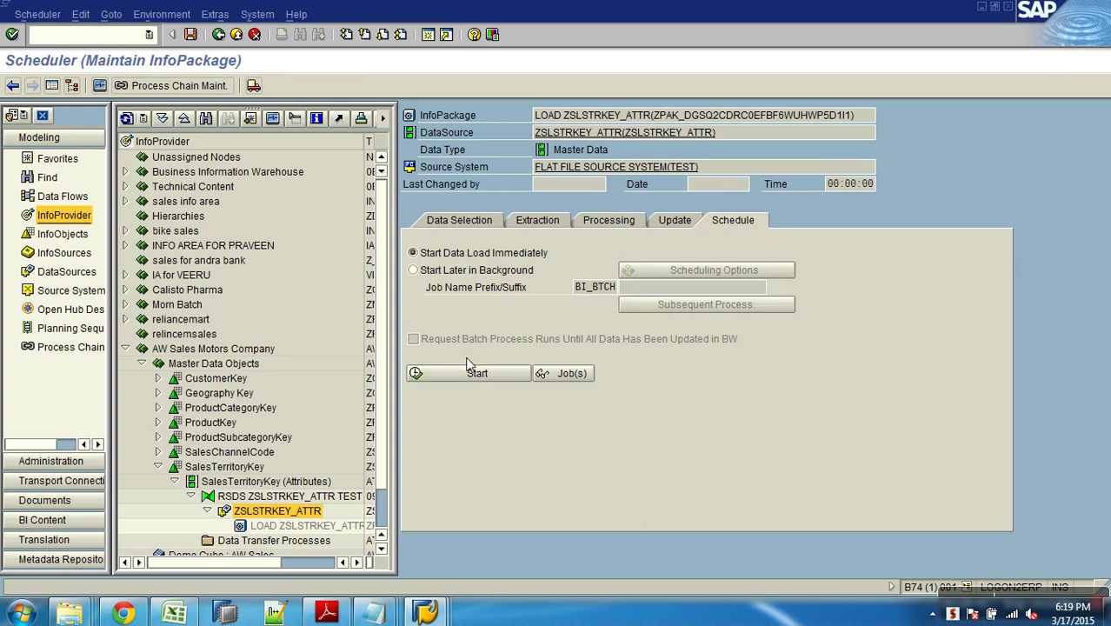
{"action": "left_click", "coordinate": [101, 86]}
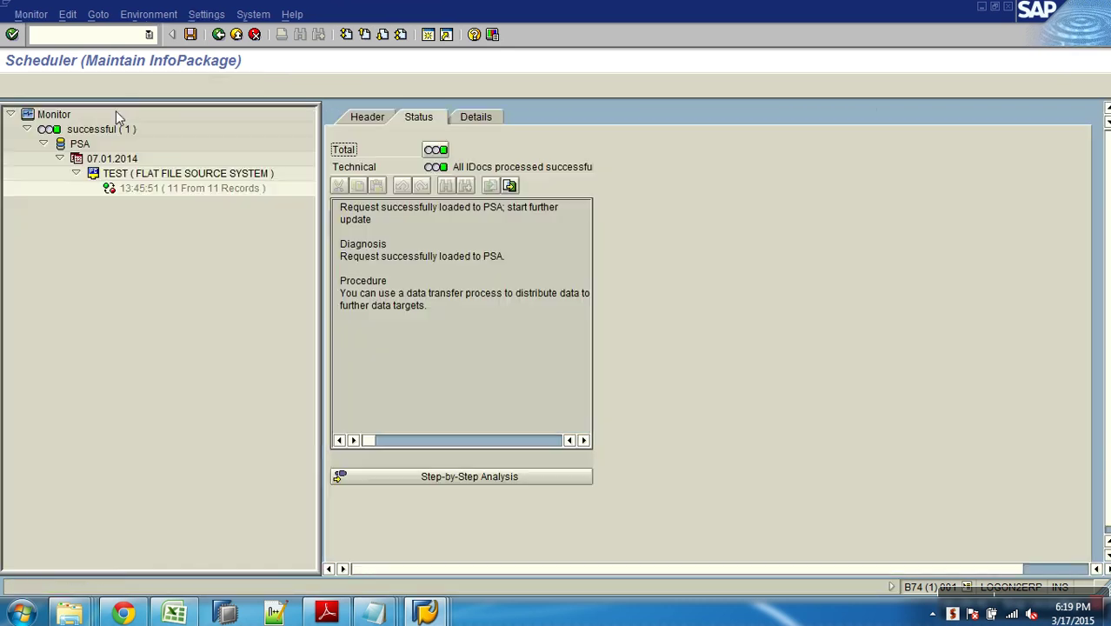
{"action": "left_click", "coordinate": [170, 189]}
{"action": "left_click", "coordinate": [235, 36]}
{"action": "left_click", "coordinate": [235, 36]}
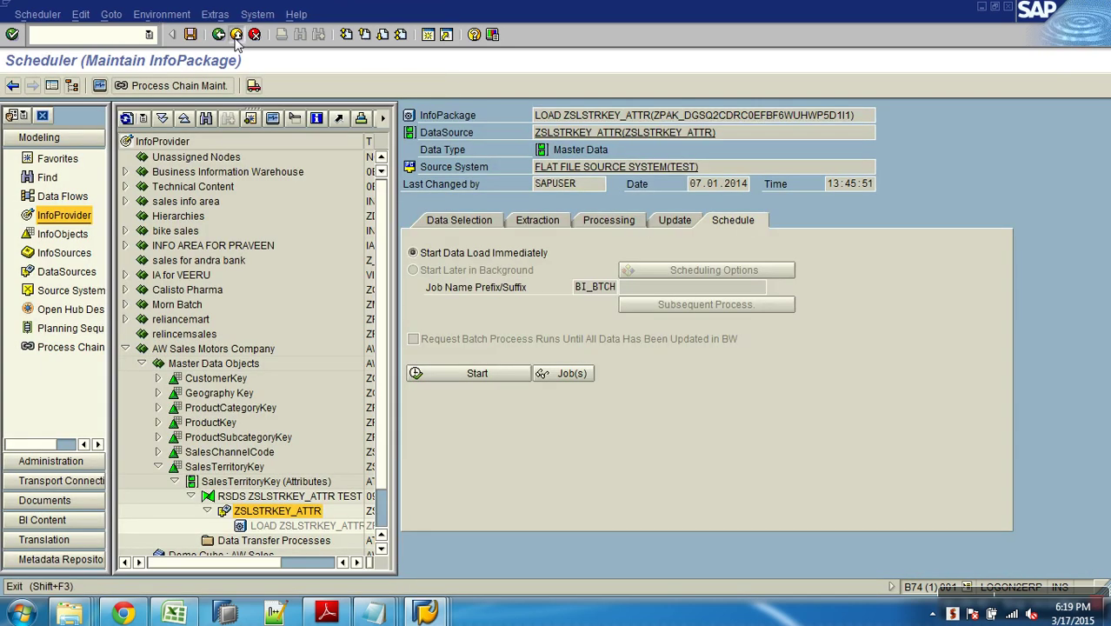
{"action": "right_click", "coordinate": [295, 543]}
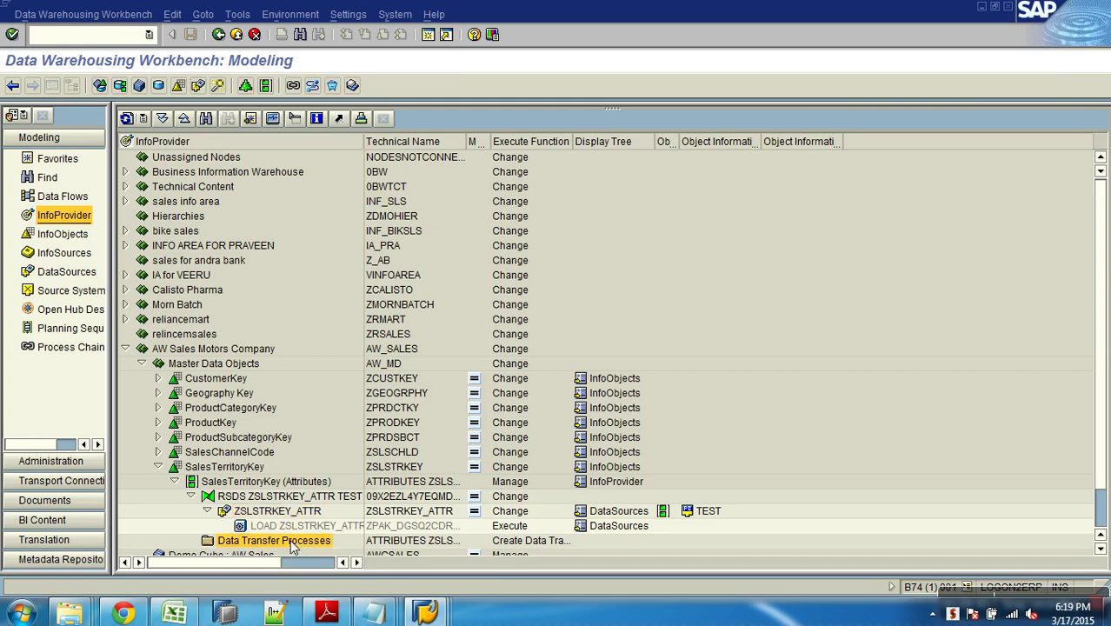
Create, check and execute the DTP from ZSLSTRKEY_ATTR / TEST to ZSLSTRKEY.
{"action": "left_click", "coordinate": [323, 549]}
{"action": "key", "text": "Return"}
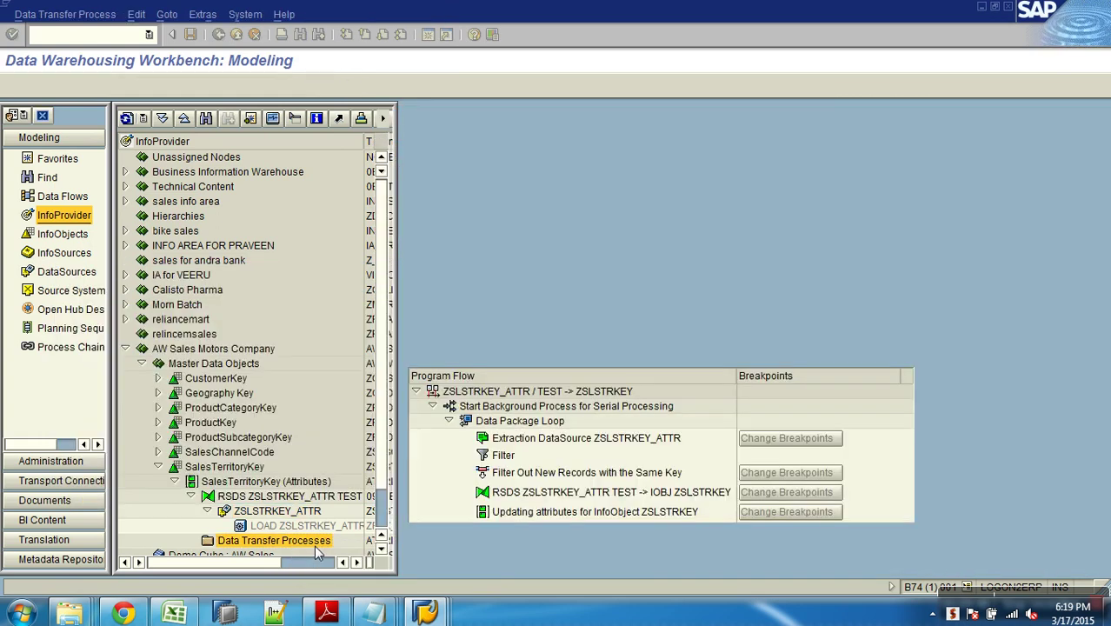
{"action": "left_click", "coordinate": [185, 86]}
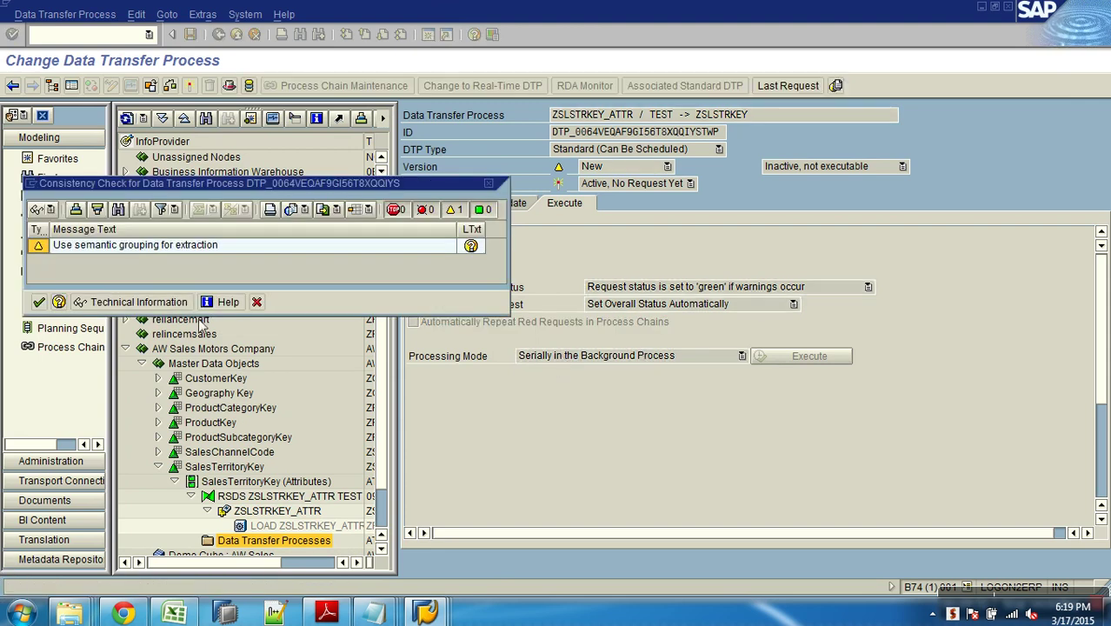
{"action": "left_click", "coordinate": [37, 301]}
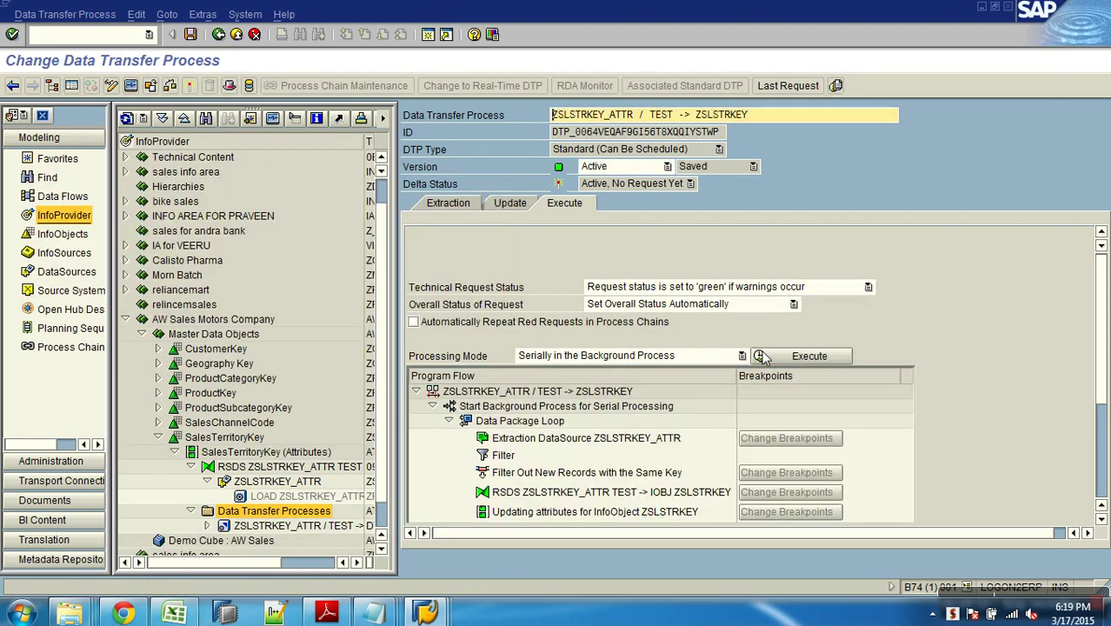
{"action": "left_click", "coordinate": [761, 357]}
{"action": "left_click", "coordinate": [238, 312]}
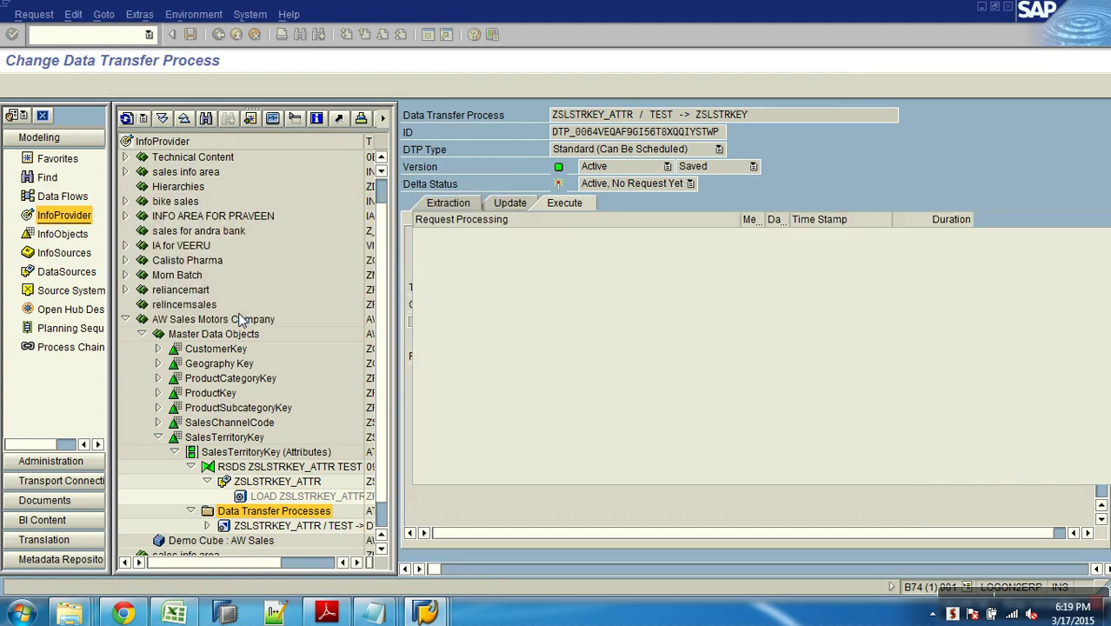
Expand the failed data package and attribute update in request 189's error messages.
{"action": "left_click", "coordinate": [35, 295]}
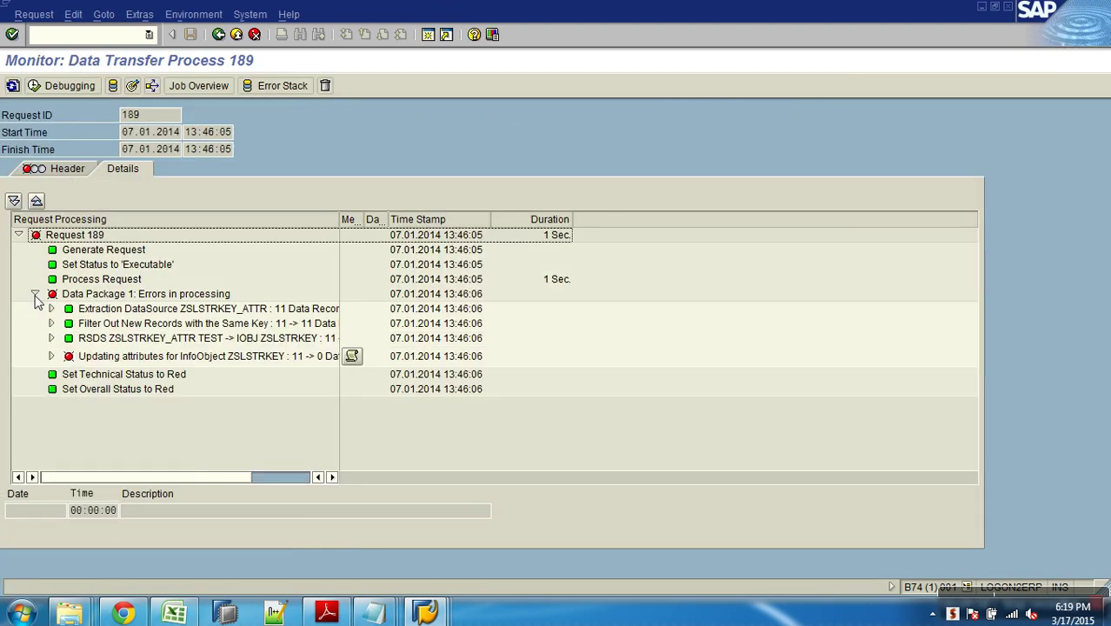
{"action": "left_click", "coordinate": [52, 355]}
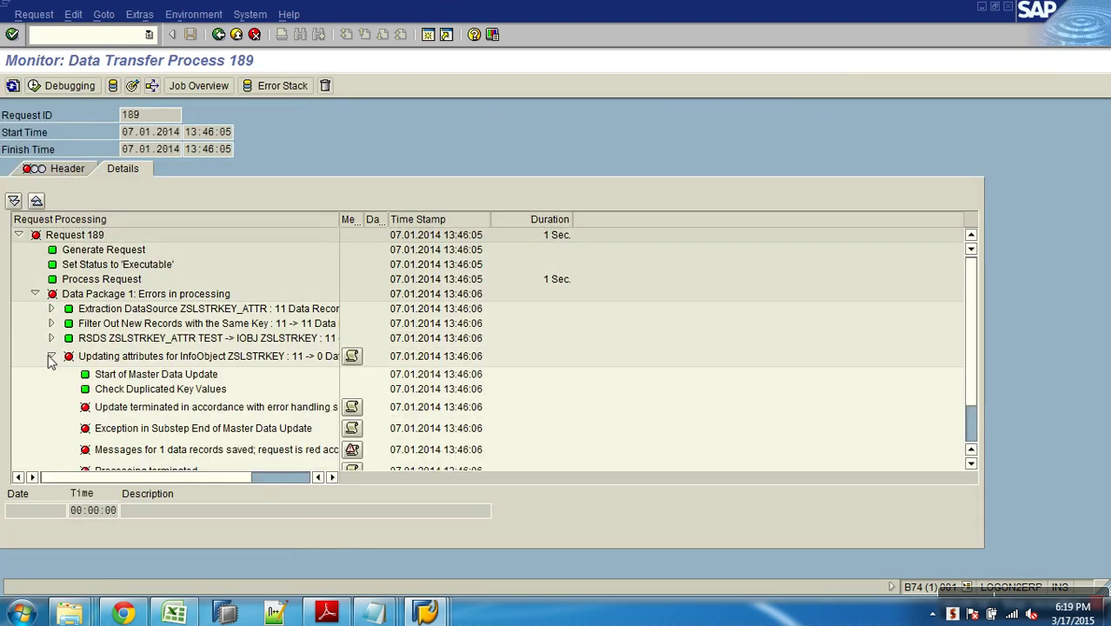
{"action": "left_click", "coordinate": [352, 450]}
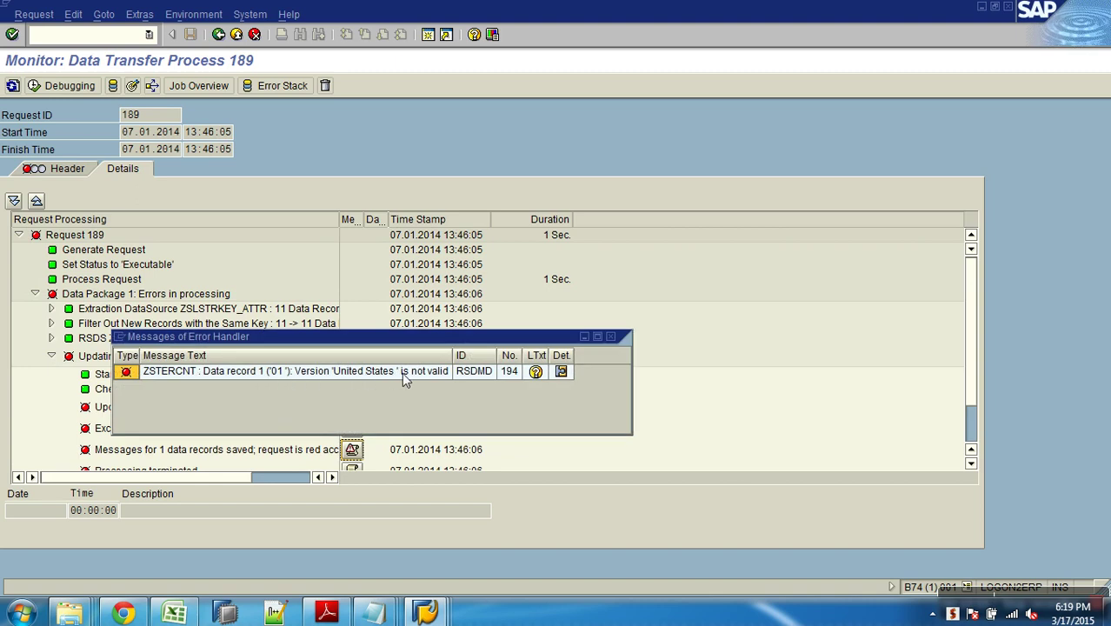
{"action": "left_click", "coordinate": [612, 337]}
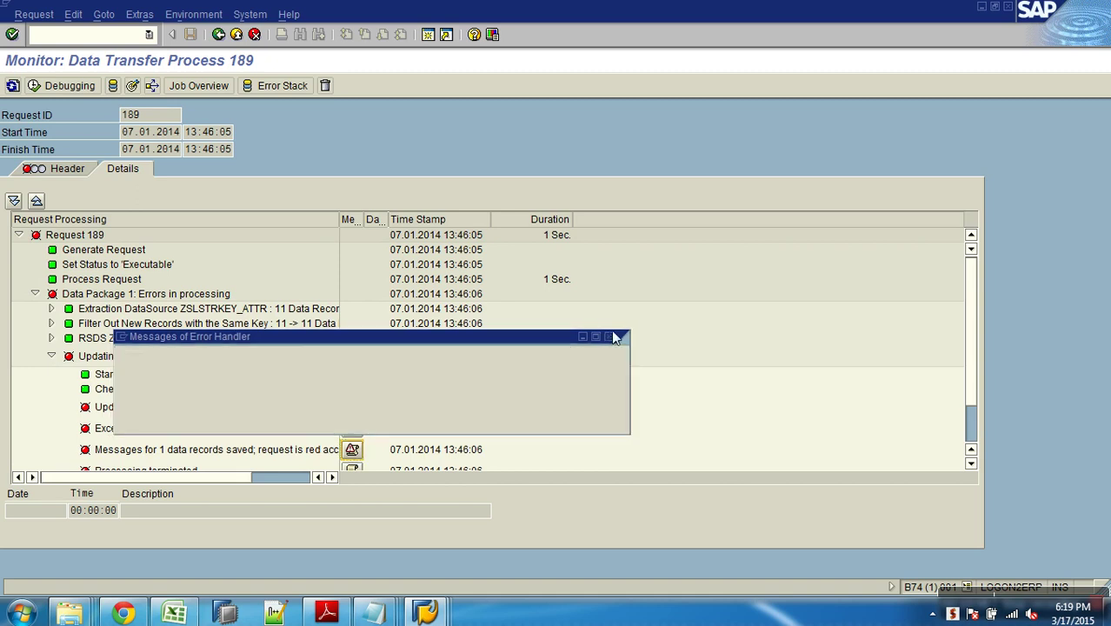
{"action": "left_click", "coordinate": [971, 466]}
{"action": "left_click", "coordinate": [972, 467]}
{"action": "left_click", "coordinate": [971, 467]}
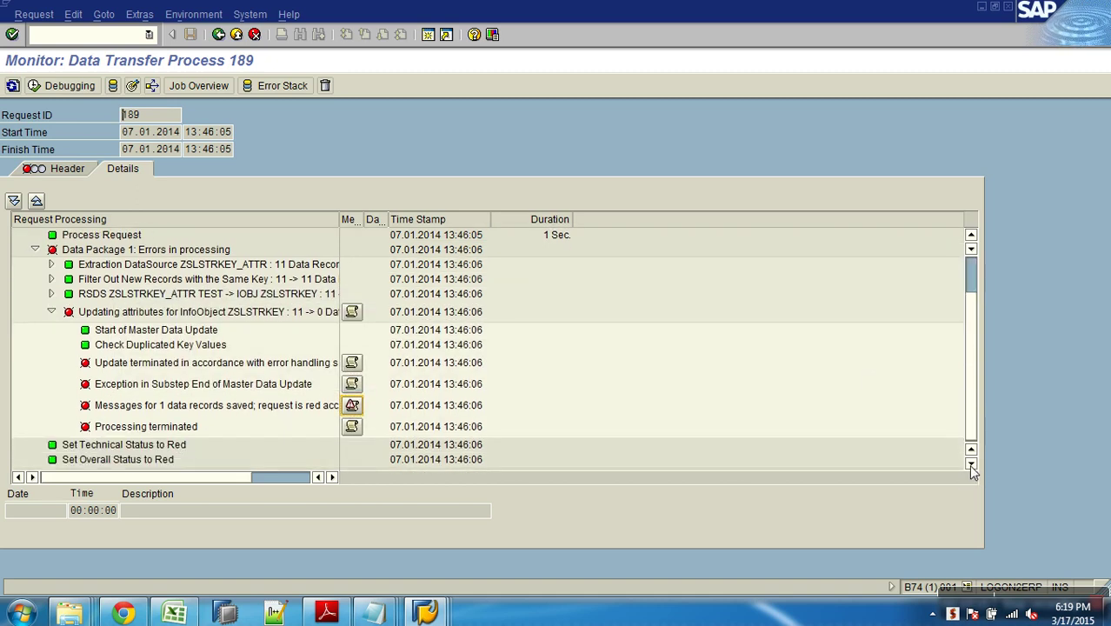
Read the error long text showing 'United States' is invalid for ZSTERCNT.
{"action": "left_click", "coordinate": [351, 405]}
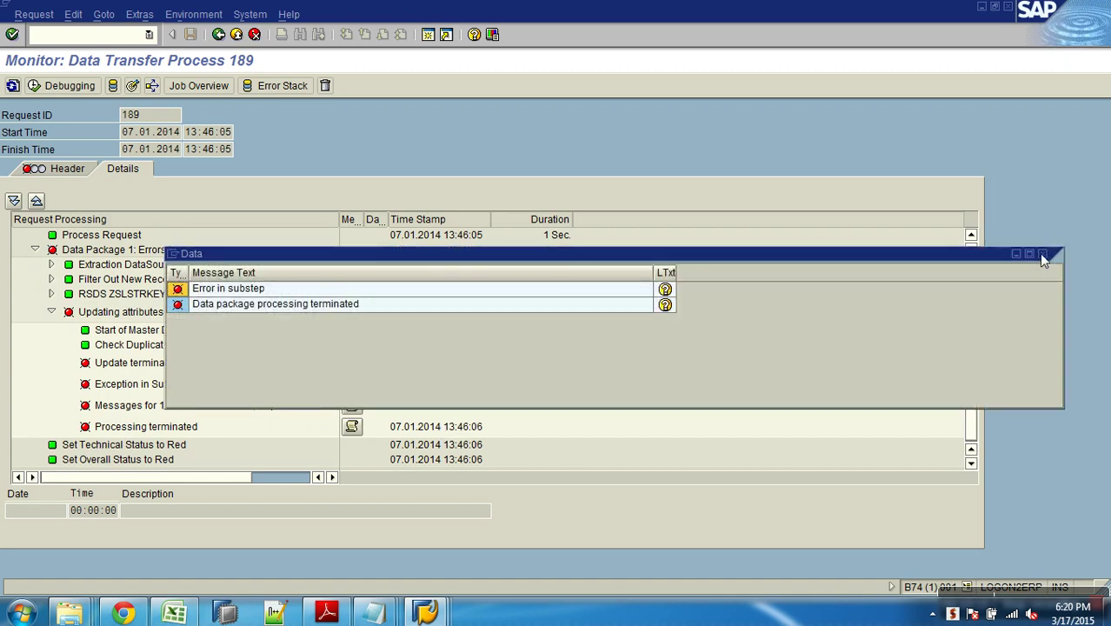
{"action": "left_click", "coordinate": [1041, 254]}
{"action": "left_click", "coordinate": [351, 363]}
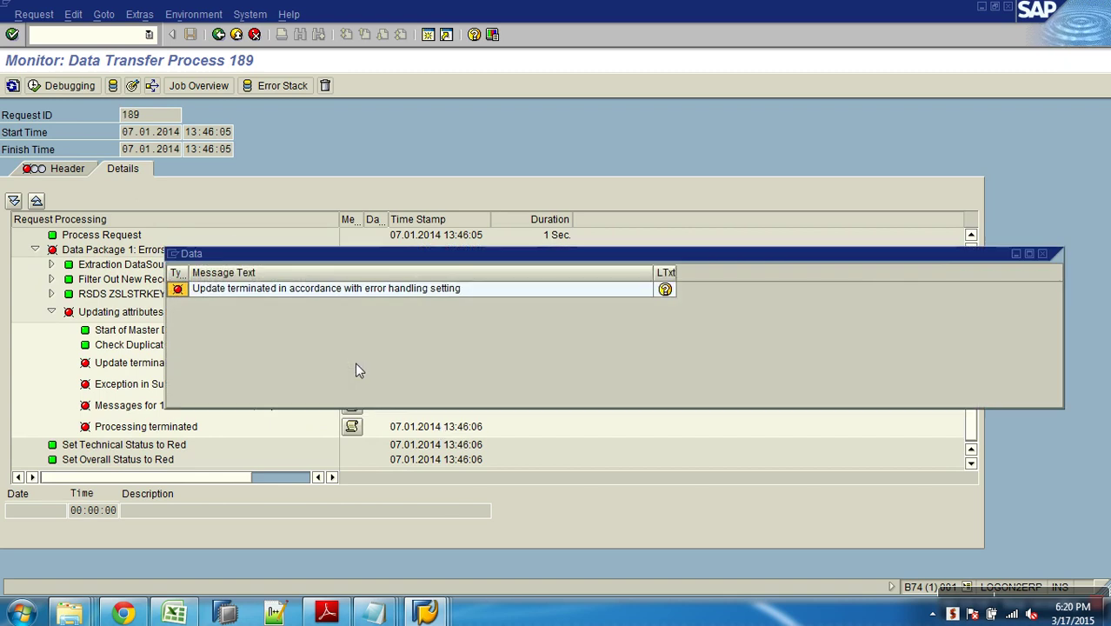
{"action": "left_click", "coordinate": [1047, 255]}
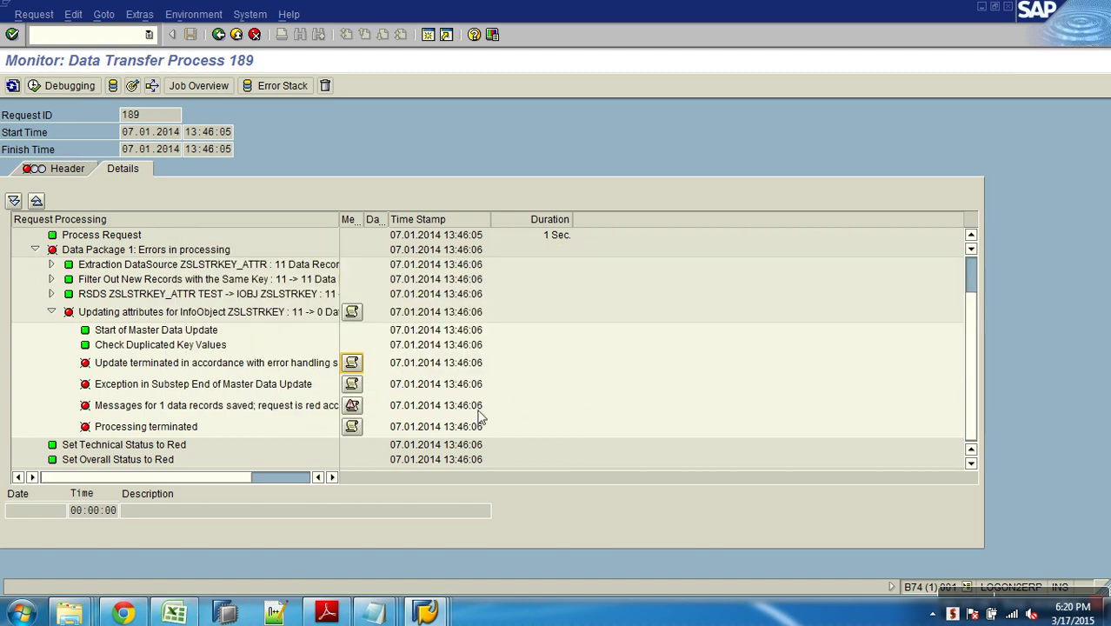
{"action": "left_click", "coordinate": [351, 405]}
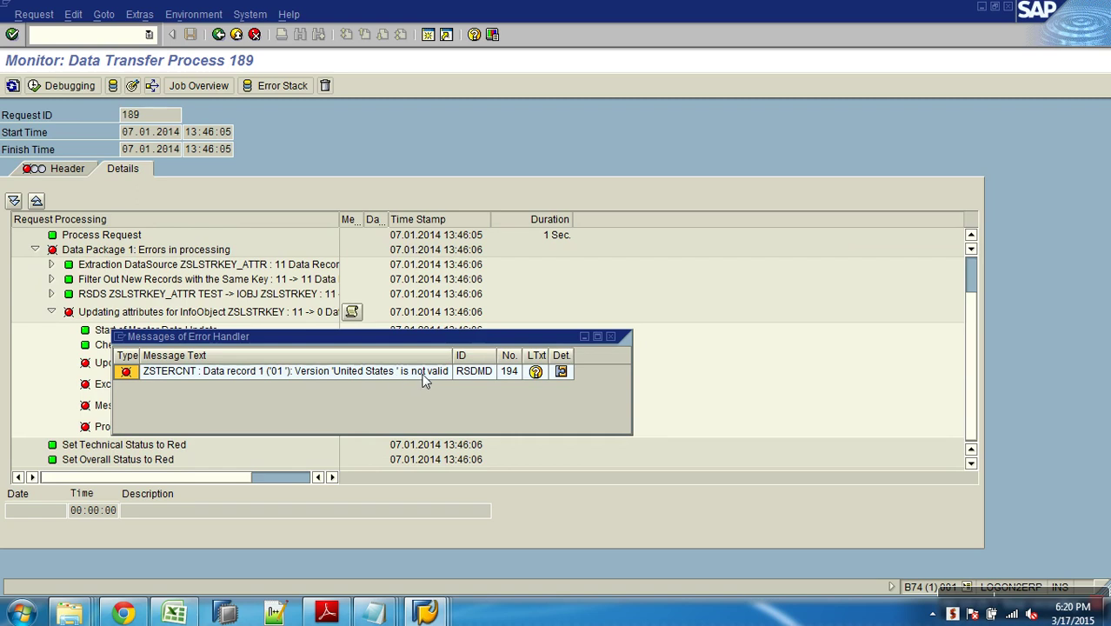
{"action": "left_click", "coordinate": [536, 372]}
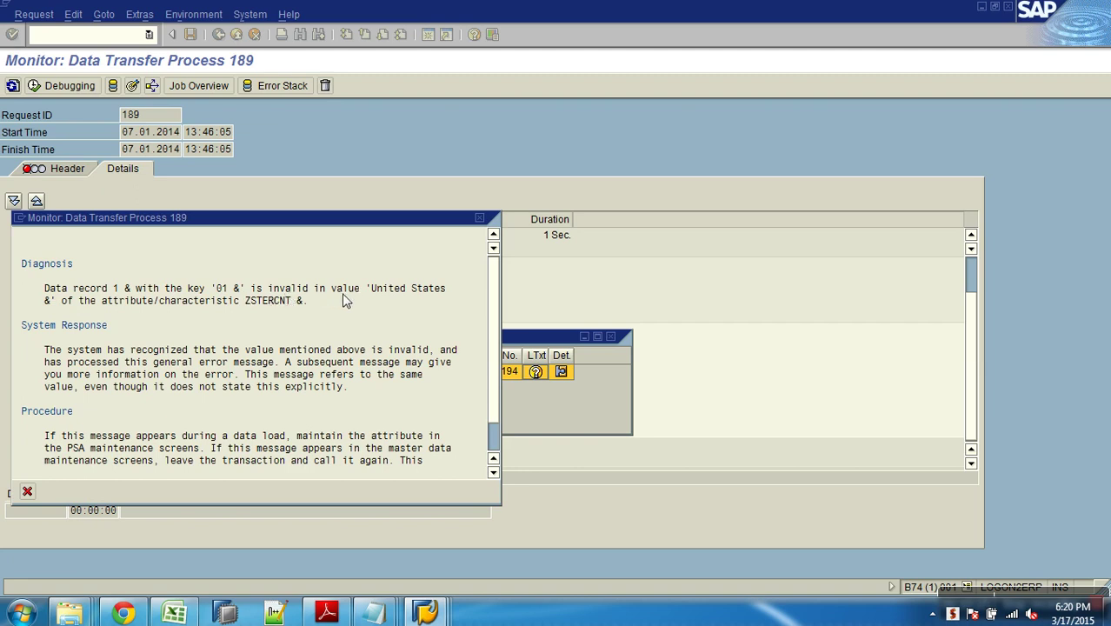
{"action": "left_click", "coordinate": [479, 219]}
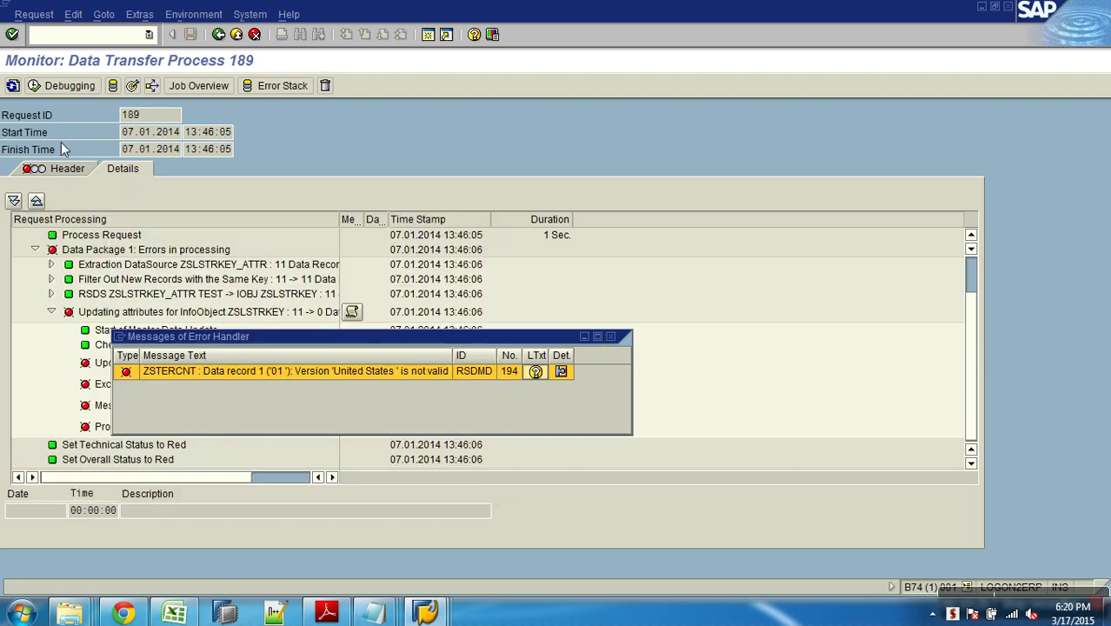
{"action": "left_click", "coordinate": [613, 335]}
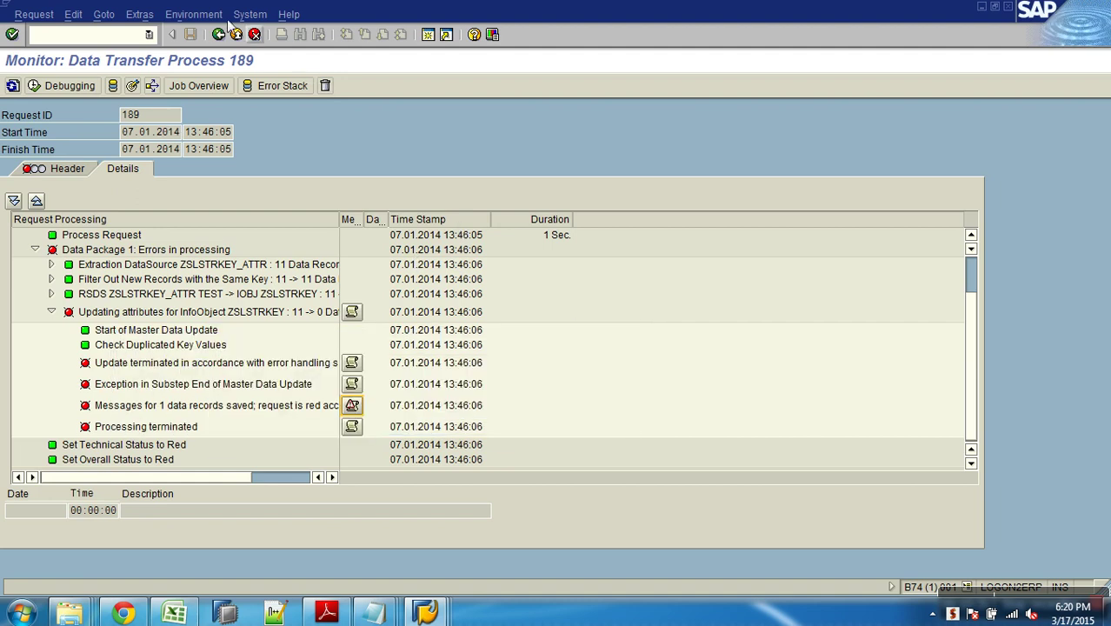
Check ZSTERCNT in ZSLSTRKEY's attributes: a 15-character CHAR with lowercase letters not allowed.
{"action": "left_click", "coordinate": [218, 34]}
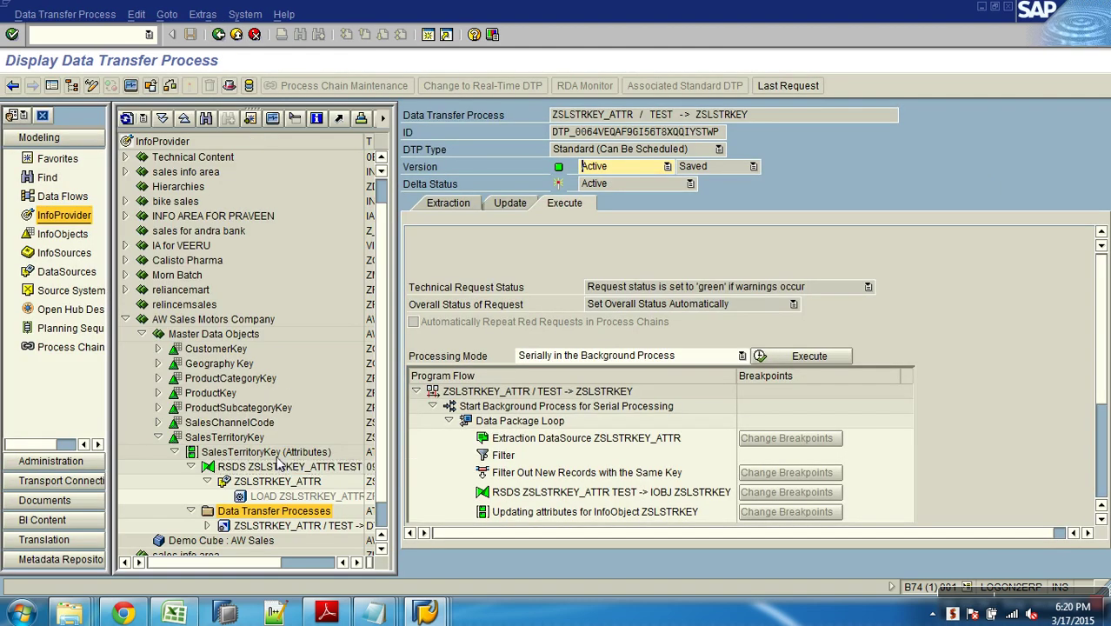
{"action": "double_click", "coordinate": [224, 437]}
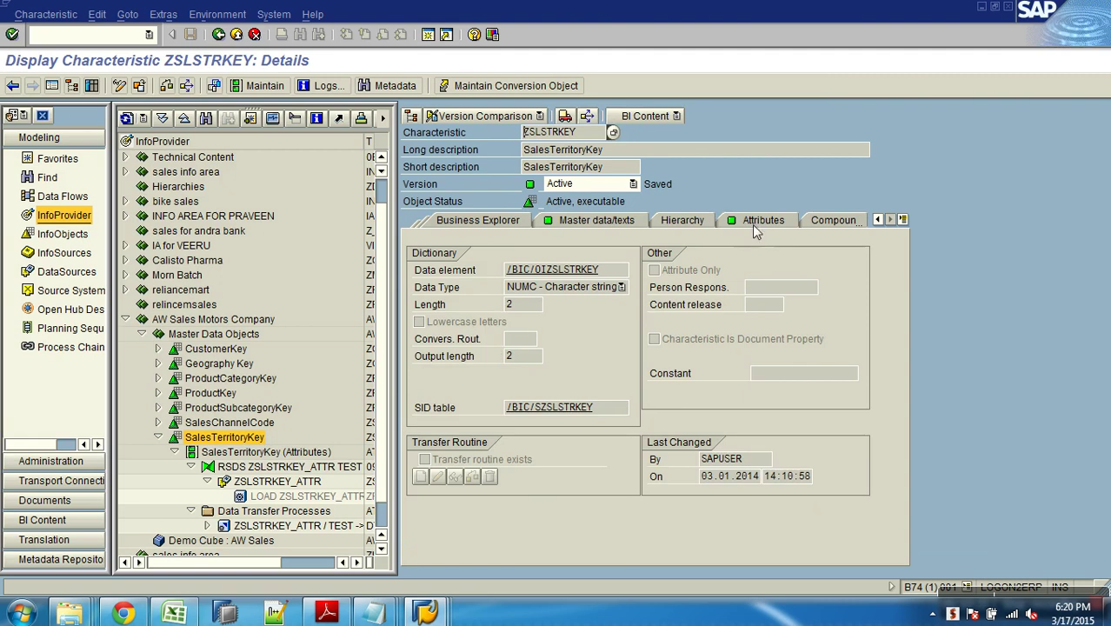
{"action": "left_click", "coordinate": [757, 224]}
{"action": "left_click", "coordinate": [448, 321]}
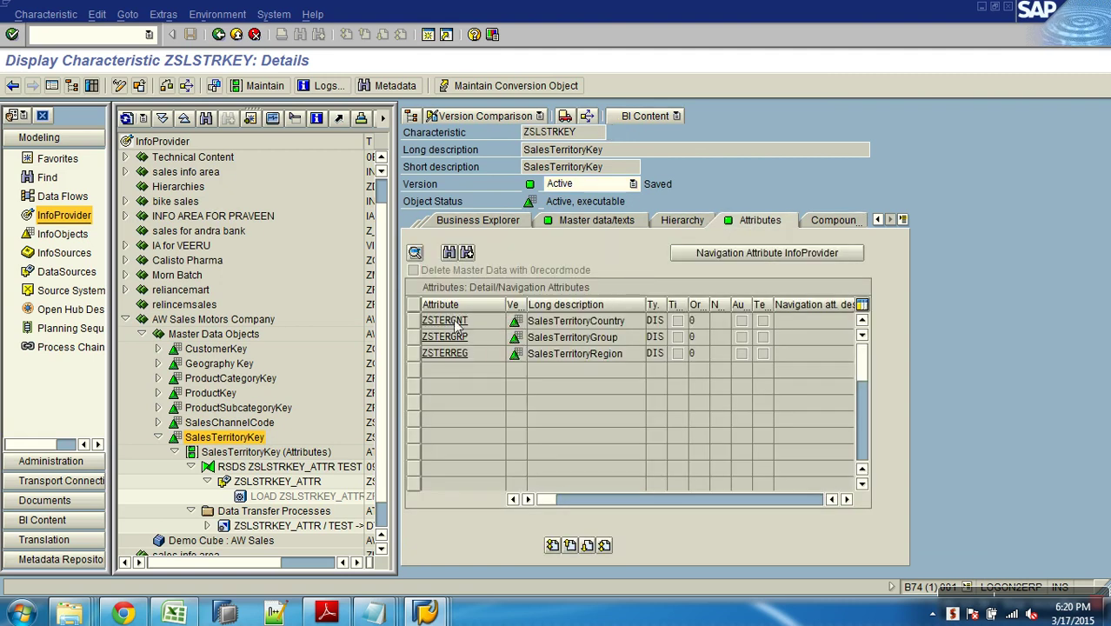
{"action": "left_click", "coordinate": [132, 241]}
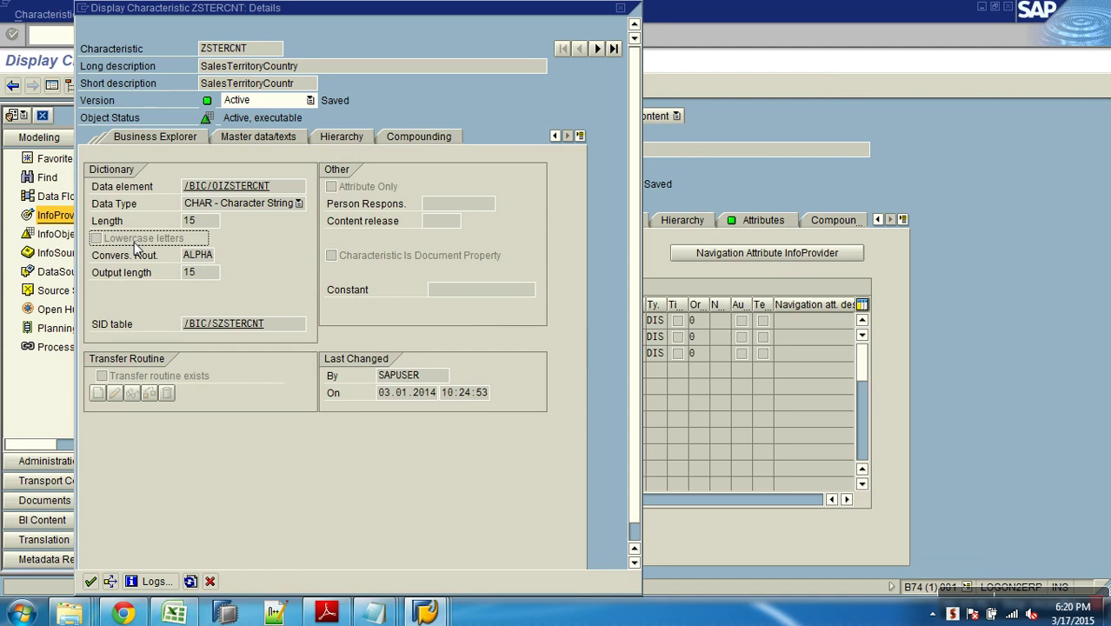
{"action": "left_click", "coordinate": [210, 580]}
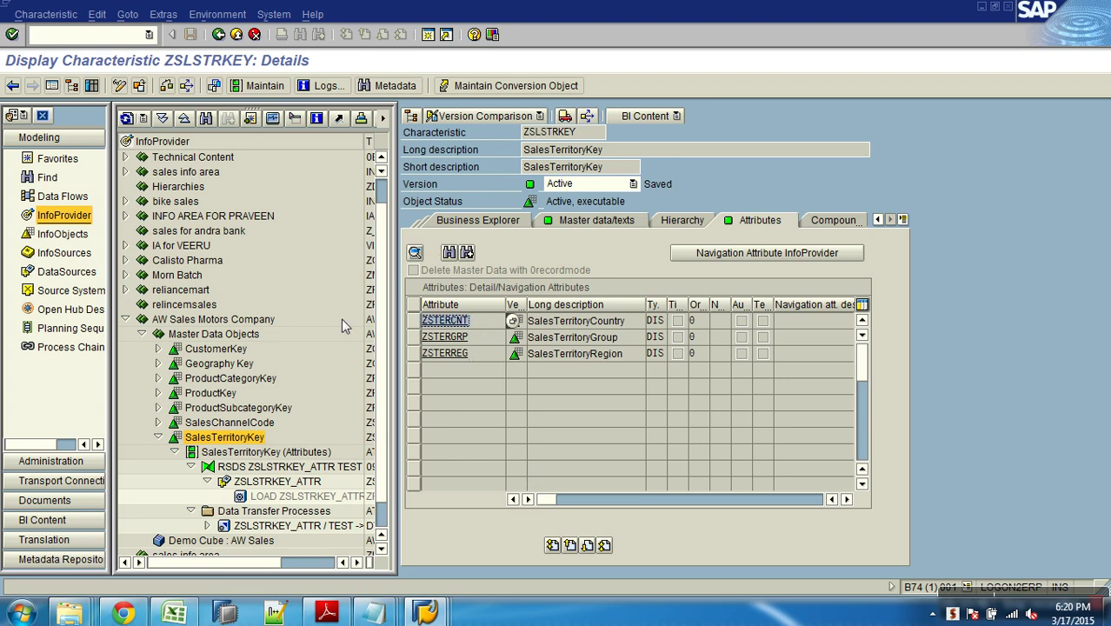
{"action": "double_click", "coordinate": [440, 323]}
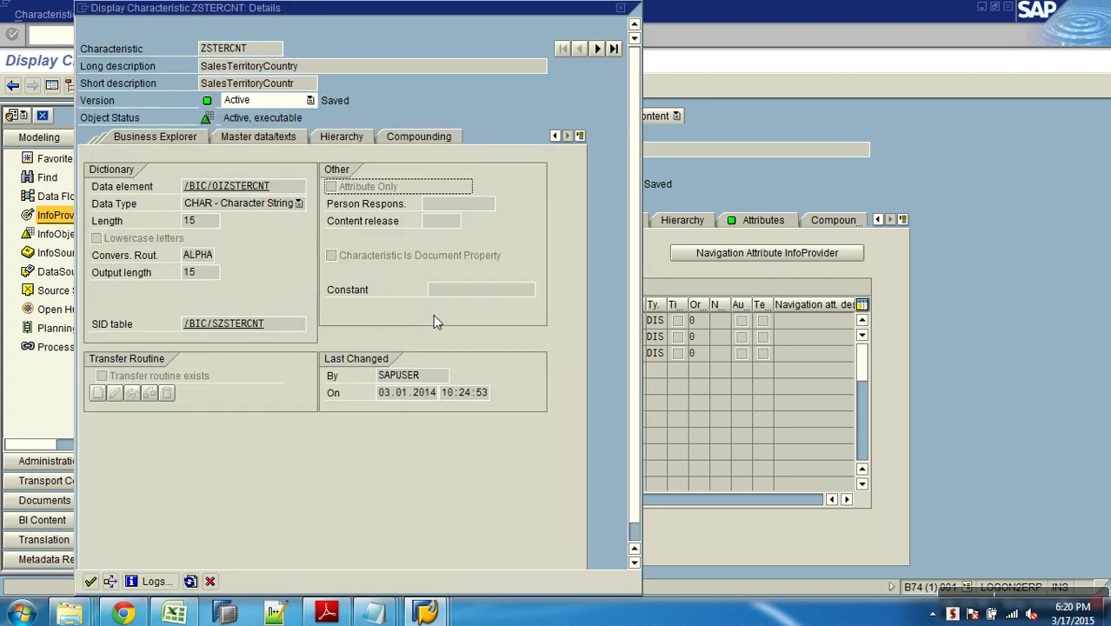
{"action": "left_click", "coordinate": [209, 580]}
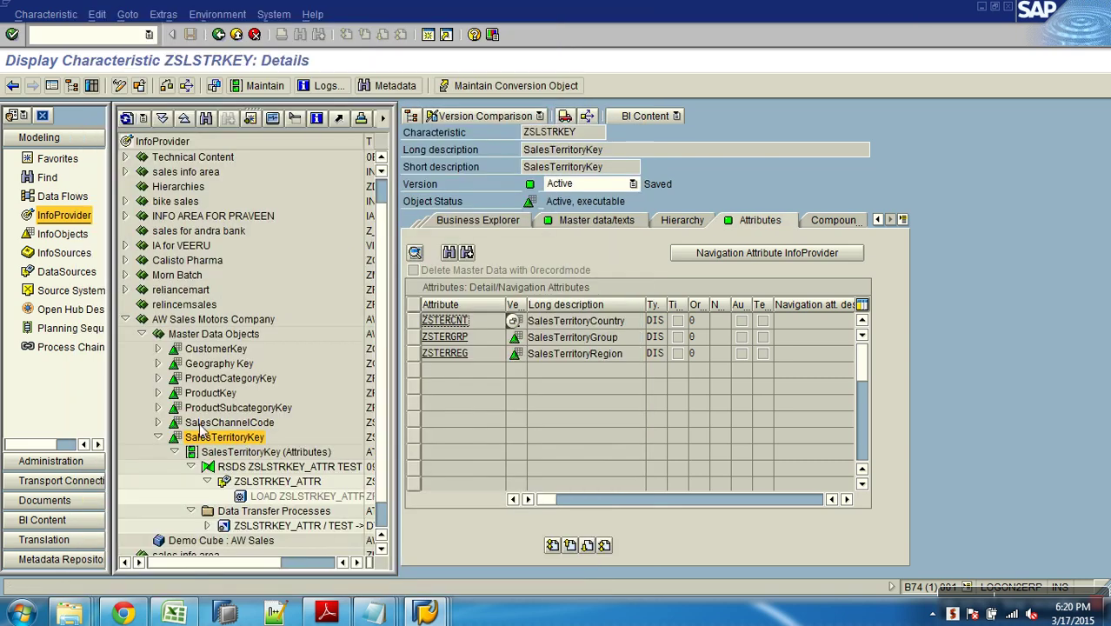
{"action": "left_click", "coordinate": [235, 34]}
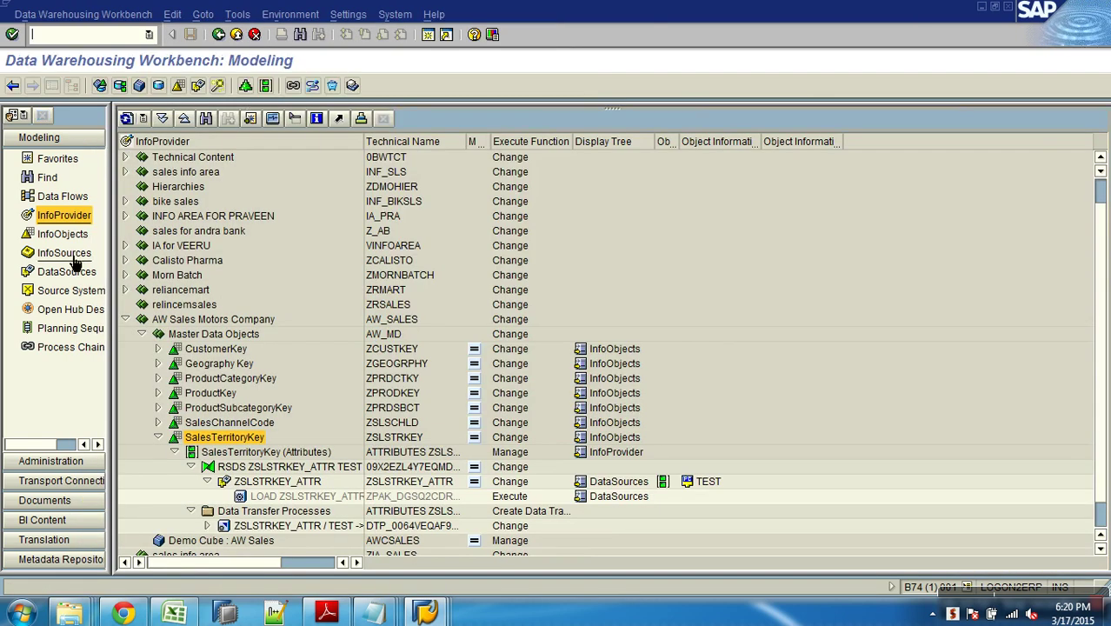
Search the InfoObjects tree for ZSTERCNT and open the SalesTerritoryCountry characteristic.
{"action": "left_click", "coordinate": [68, 236]}
{"action": "left_click", "coordinate": [206, 119]}
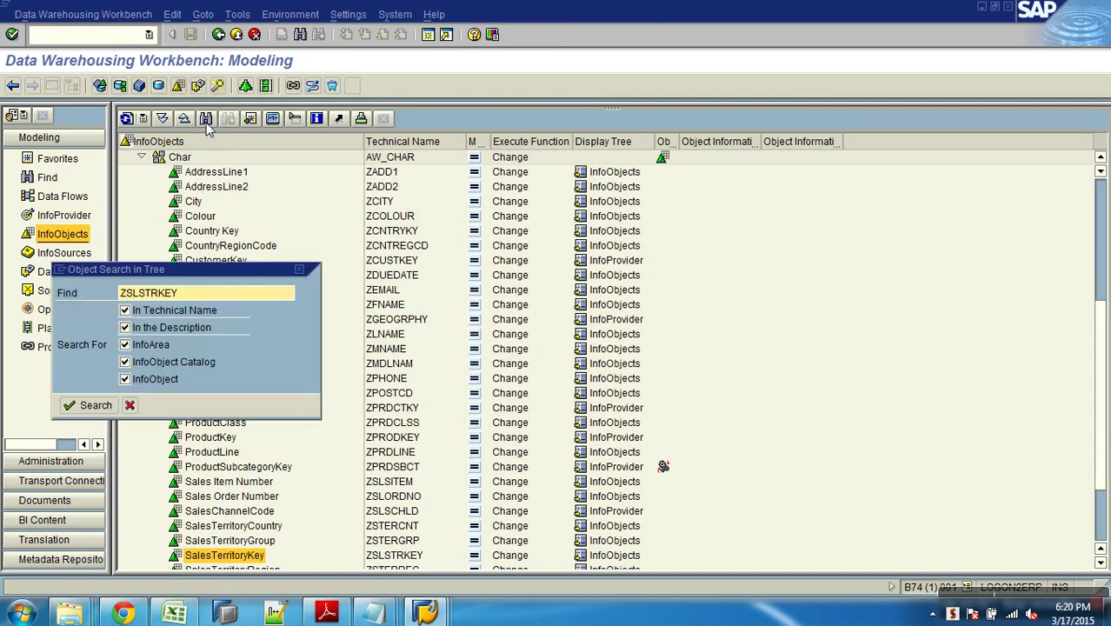
{"action": "key", "text": "Delete"}
{"action": "key", "text": "Delete"}
{"action": "key", "text": "Delete"}
{"action": "key", "text": "Delete"}
{"action": "key", "text": "Delete"}
{"action": "key", "text": "Delete"}
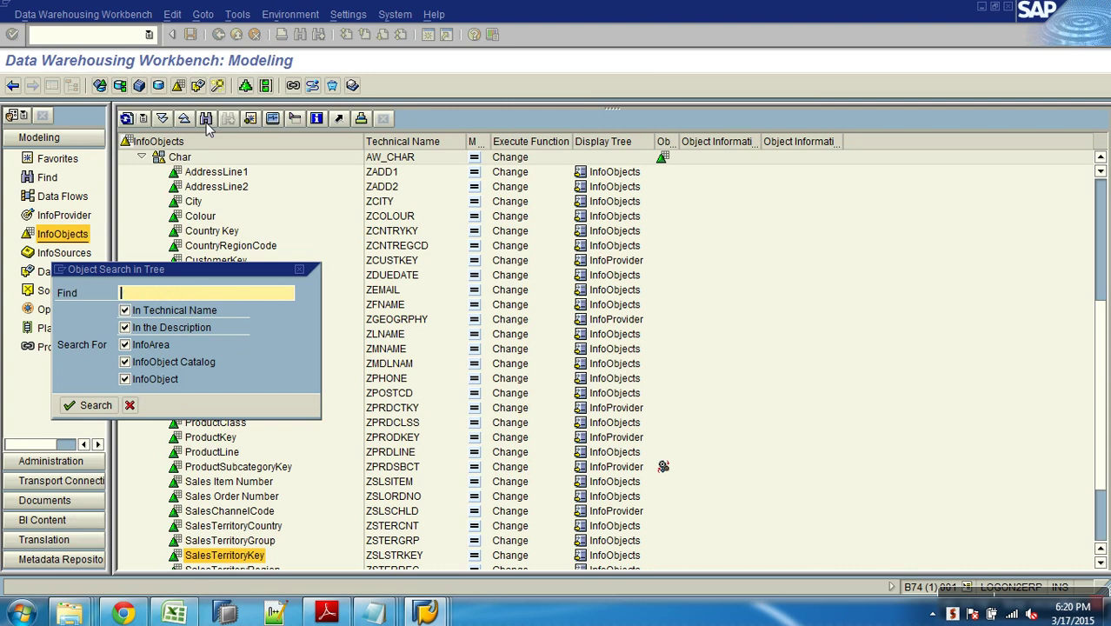
{"action": "type", "text": "ZSTERCNT"}
{"action": "key", "text": "Return"}
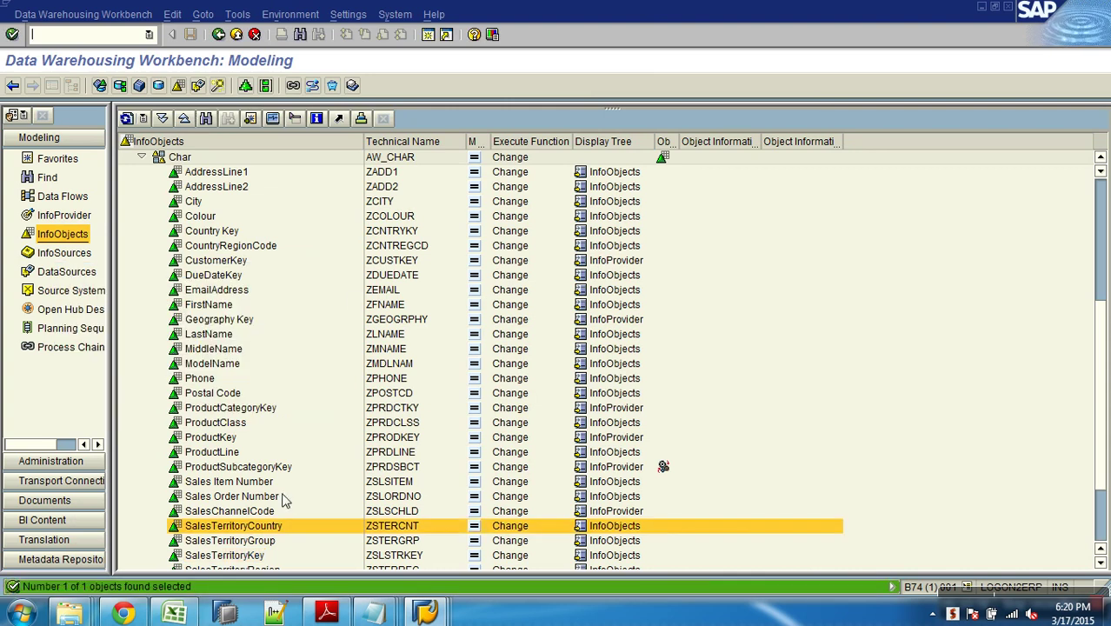
{"action": "double_click", "coordinate": [248, 529]}
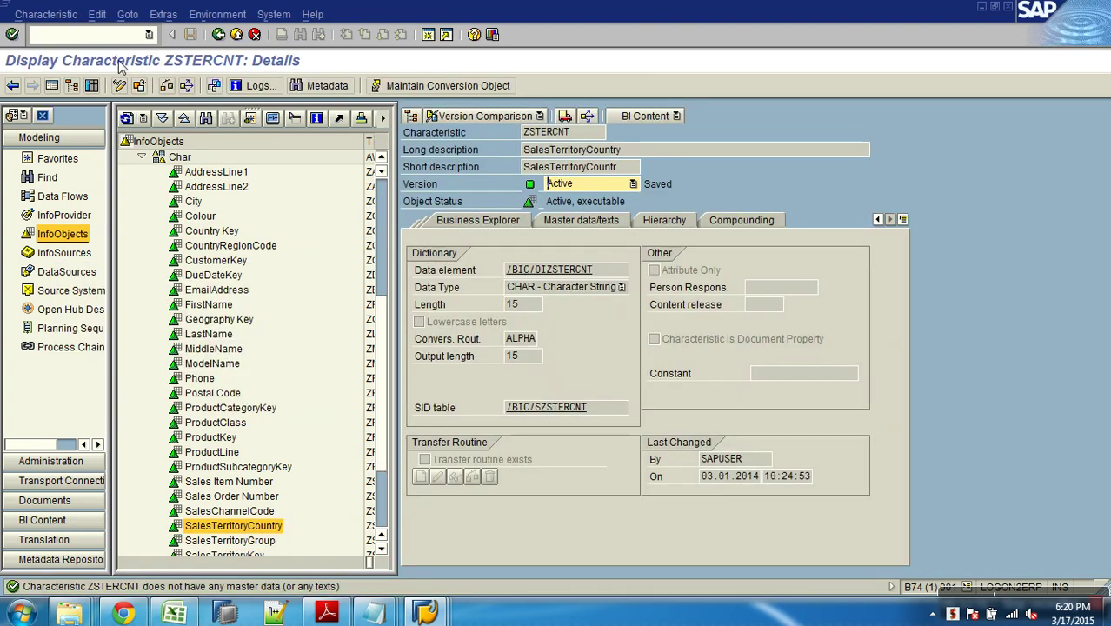
Switch to change mode, tick Lowercase letters, and activate despite the warning.
{"action": "key", "text": "ctrl+F1"}
{"action": "left_click", "coordinate": [454, 321]}
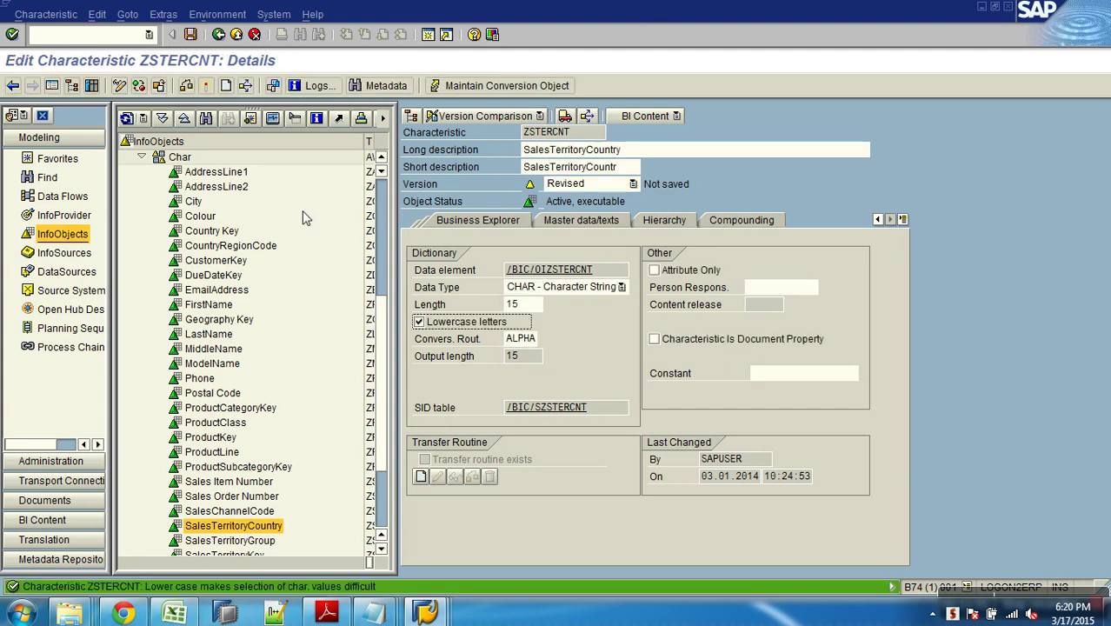
{"action": "left_click", "coordinate": [205, 86]}
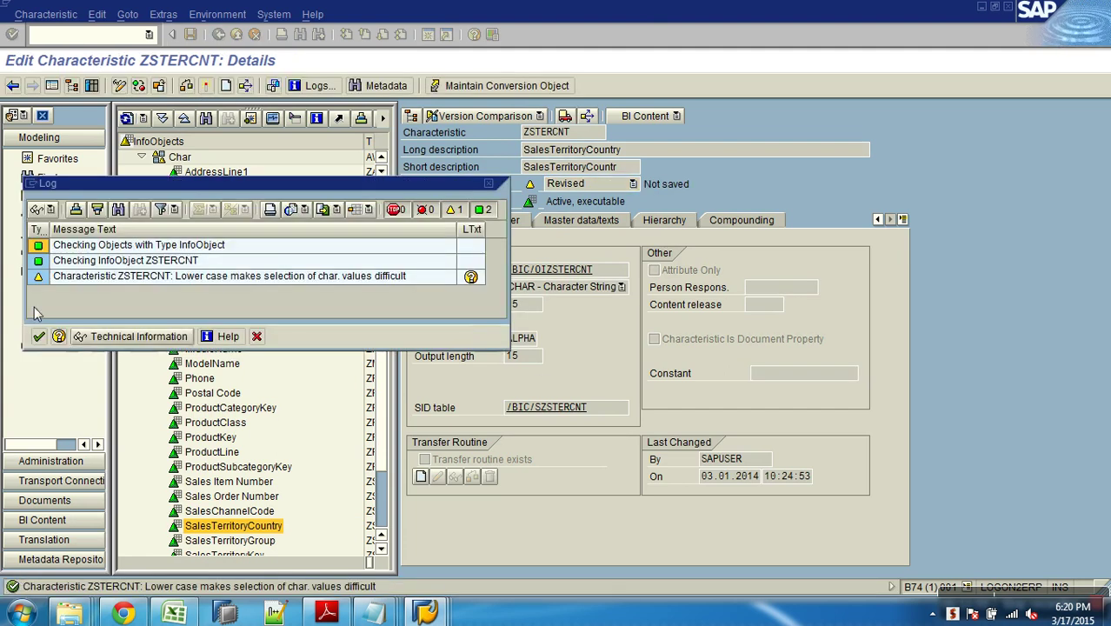
{"action": "left_click", "coordinate": [38, 336]}
{"action": "left_click", "coordinate": [235, 298]}
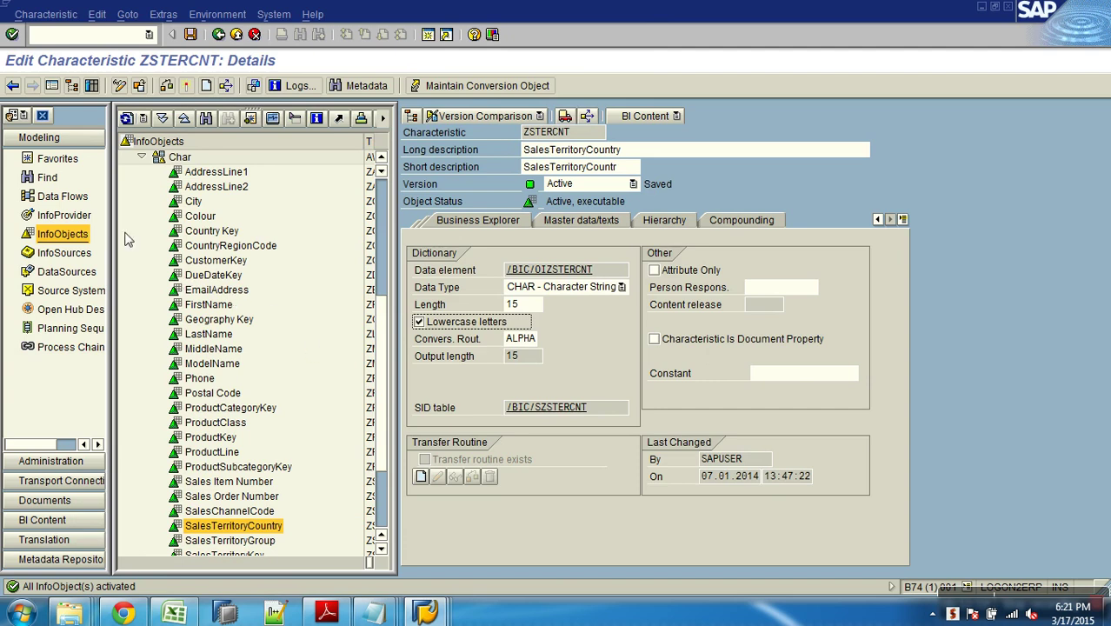
{"action": "left_click", "coordinate": [237, 35]}
From Manage on SalesTerritoryKey (Attributes), delete and confirm removal of failed request 189.
{"action": "left_click", "coordinate": [64, 214]}
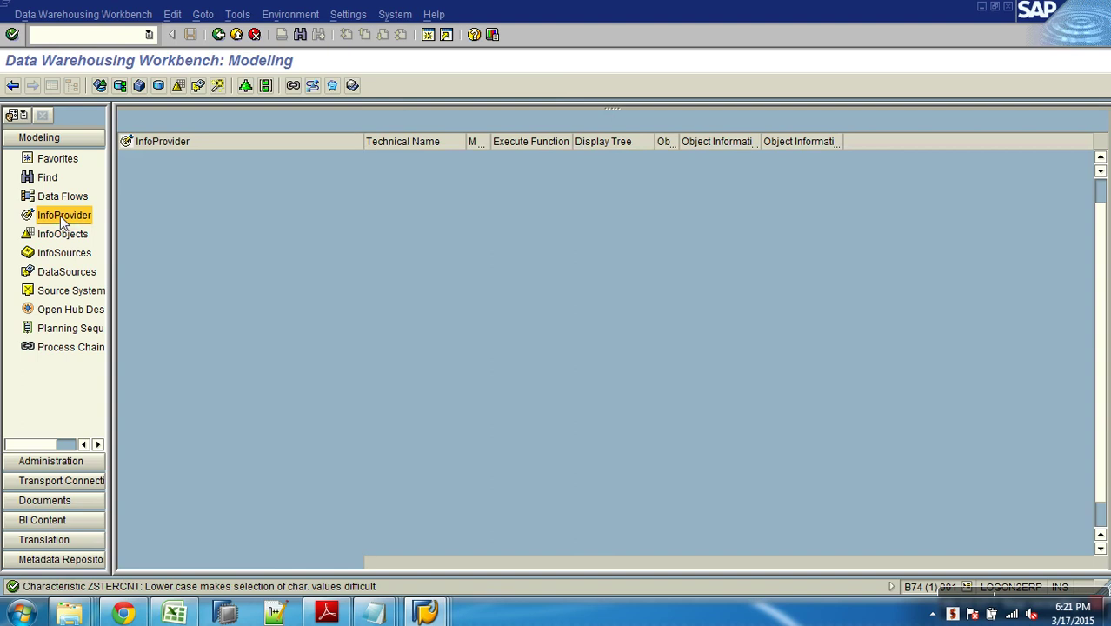
{"action": "left_click", "coordinate": [260, 527]}
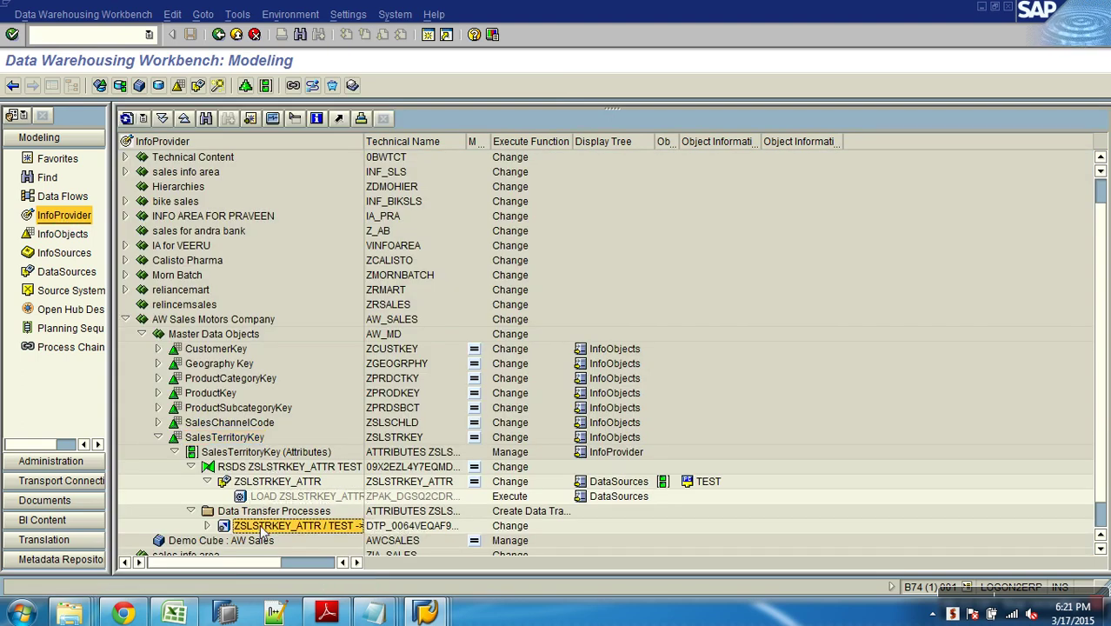
{"action": "right_click", "coordinate": [233, 439]}
{"action": "left_click", "coordinate": [233, 453]}
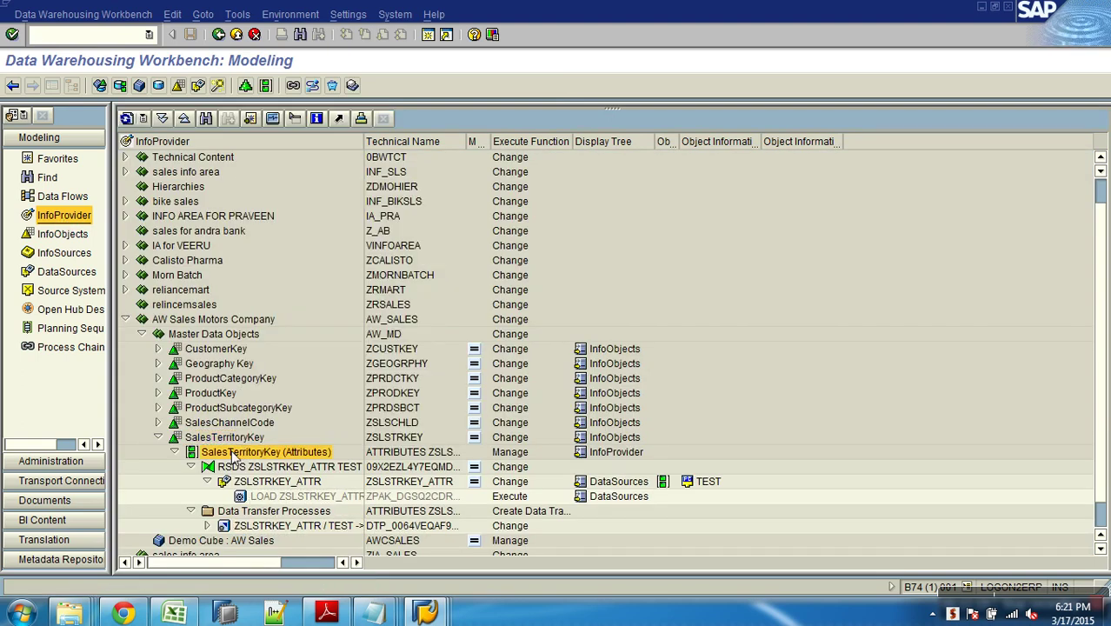
{"action": "right_click", "coordinate": [233, 453]}
{"action": "left_click", "coordinate": [263, 481]}
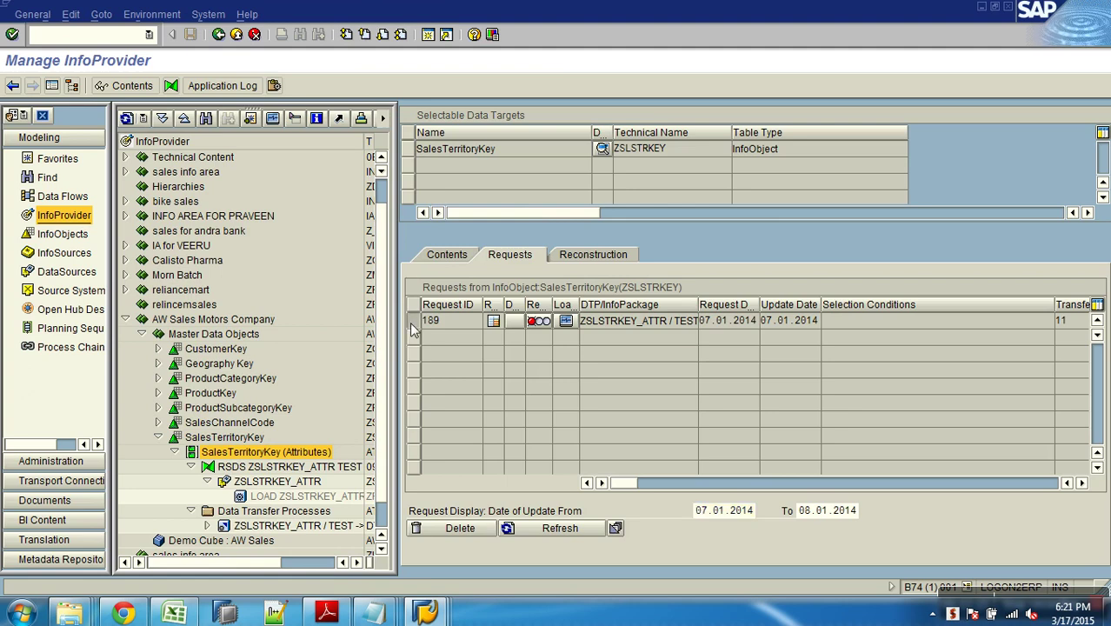
{"action": "left_click", "coordinate": [412, 321]}
{"action": "left_click", "coordinate": [459, 529]}
{"action": "left_click", "coordinate": [199, 362]}
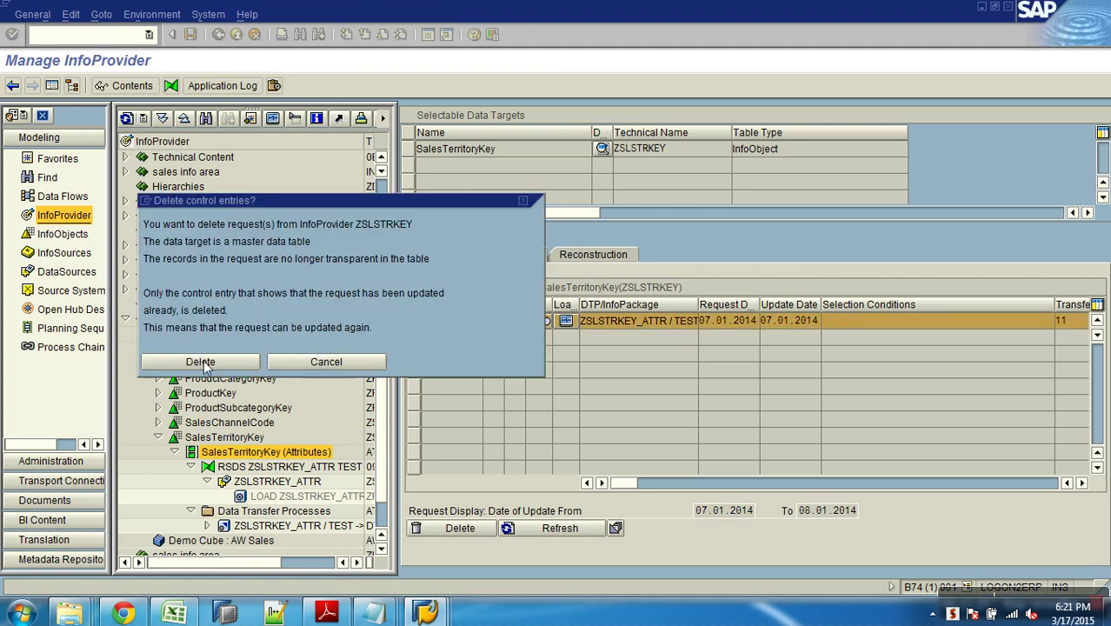
{"action": "left_click", "coordinate": [236, 34]}
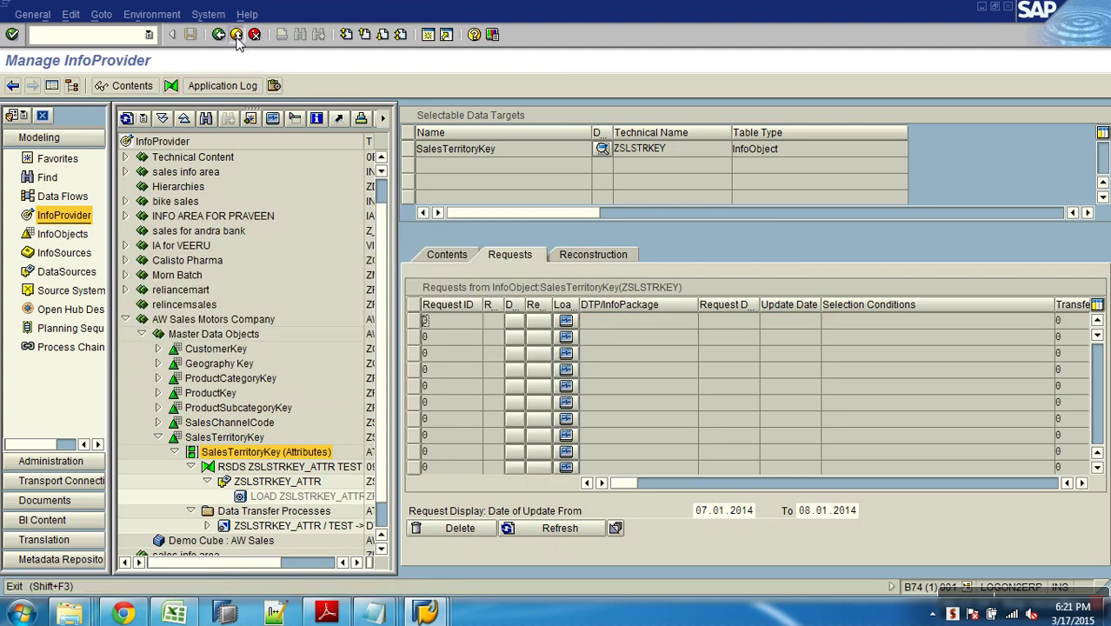
Execute DTP ZSLSTRKEY_ATTR / TEST, producing green request 190 with 11 records.
{"action": "double_click", "coordinate": [295, 526]}
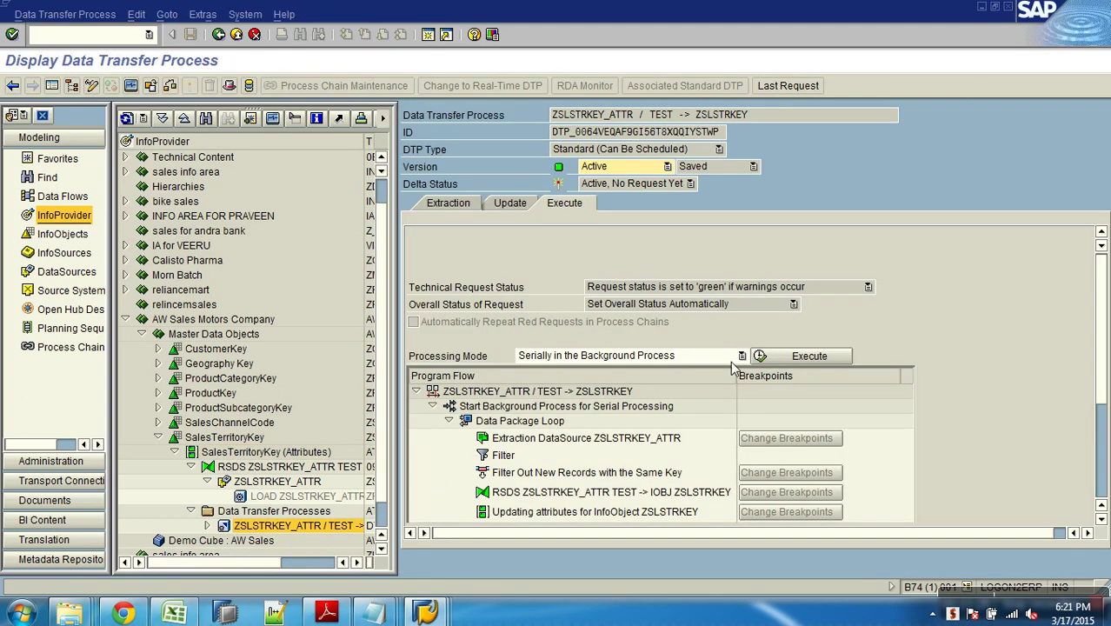
{"action": "left_click", "coordinate": [789, 359]}
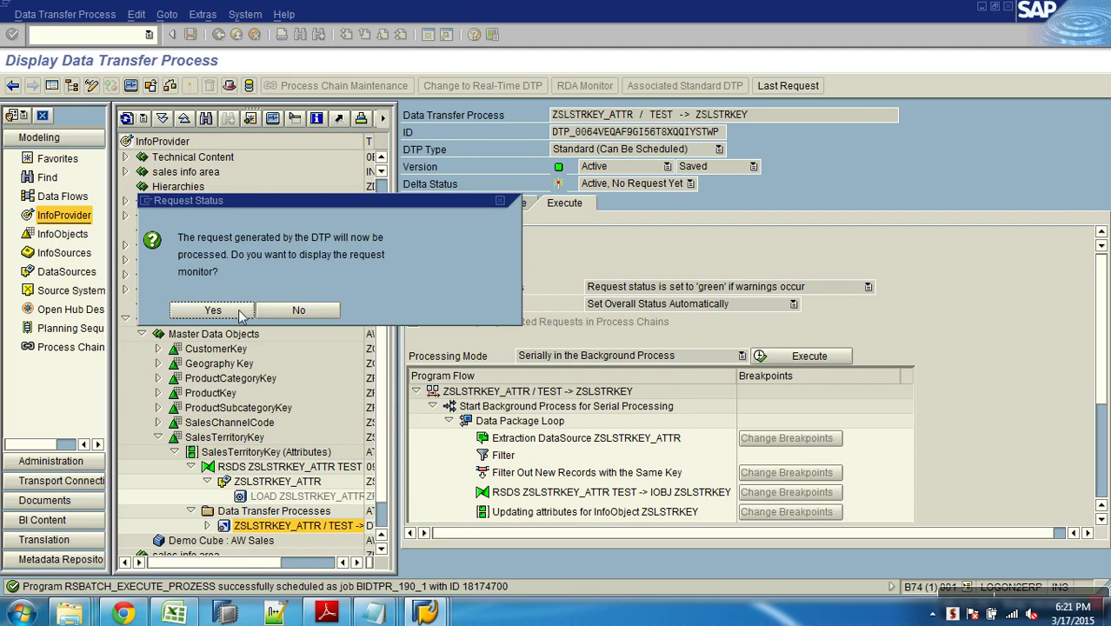
{"action": "left_click", "coordinate": [228, 312]}
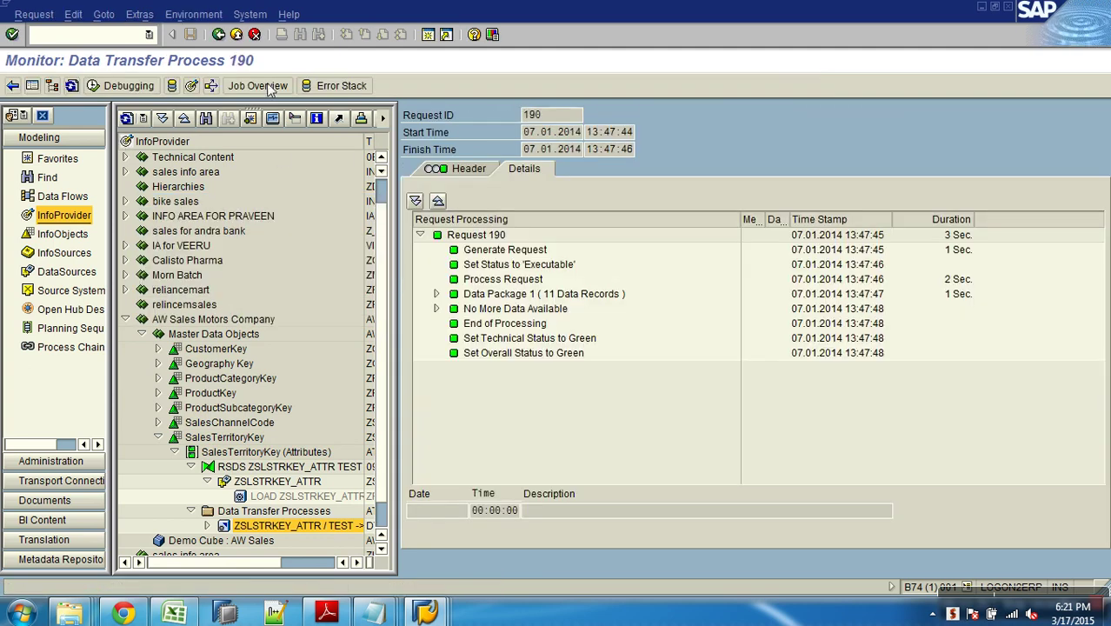
{"action": "left_click", "coordinate": [236, 35]}
Open Maintain Master Data for SalesTerritoryKey and list all 11 territory records.
{"action": "right_click", "coordinate": [224, 439]}
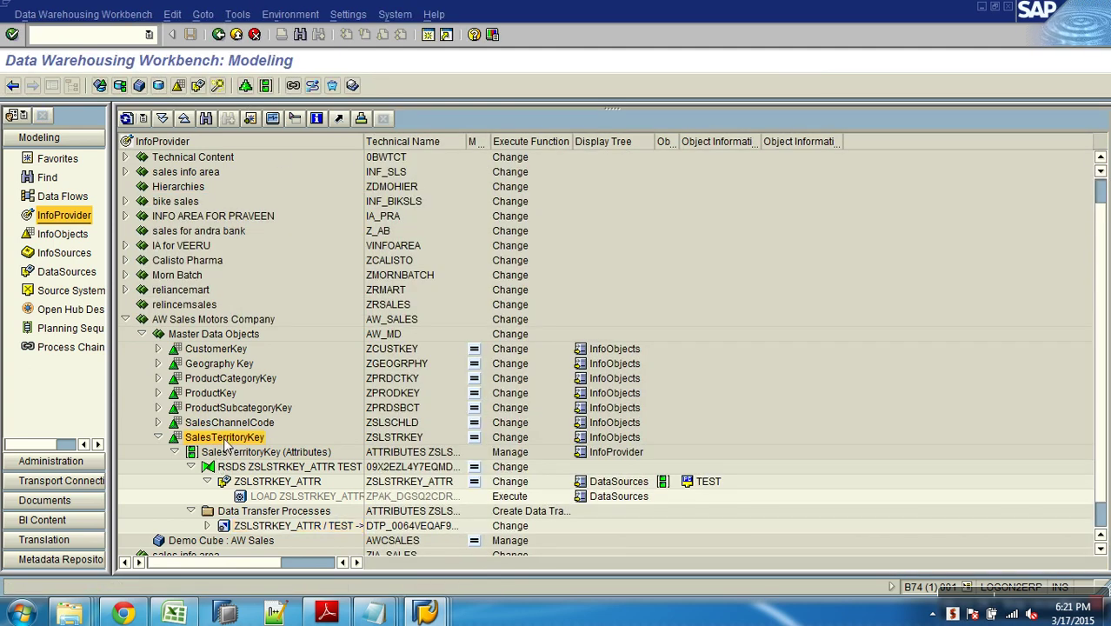
{"action": "left_click", "coordinate": [280, 293]}
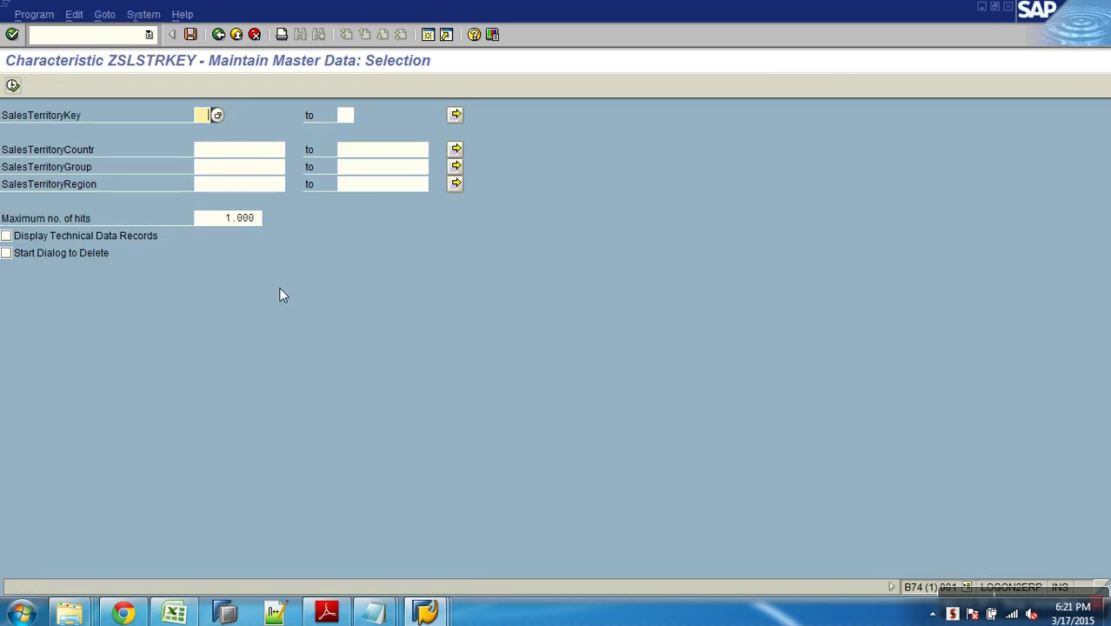
{"action": "key", "text": "F8"}
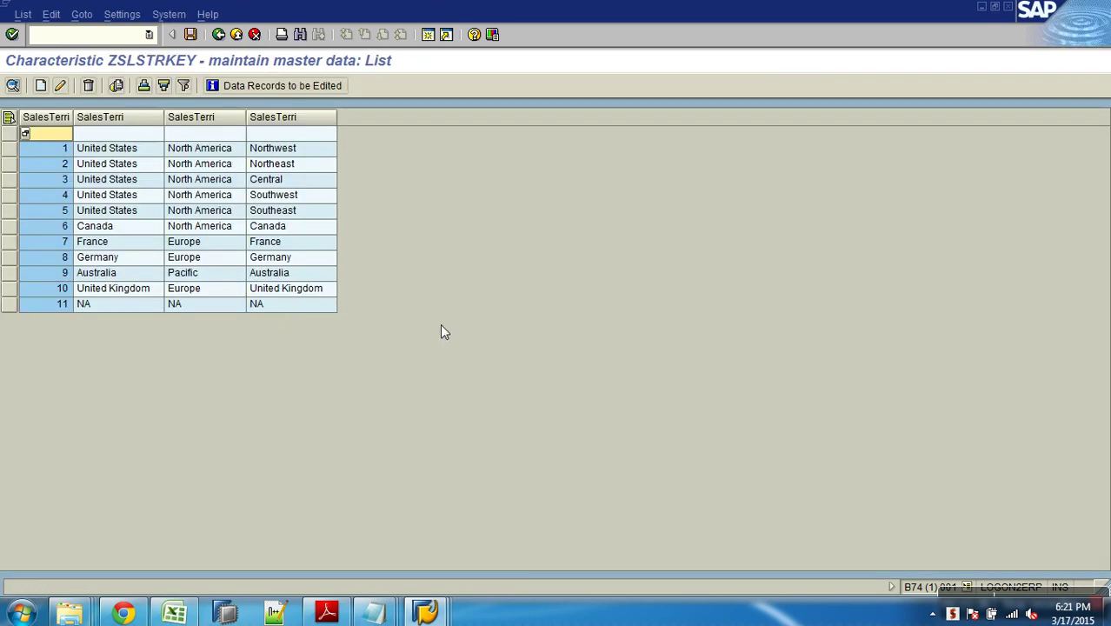